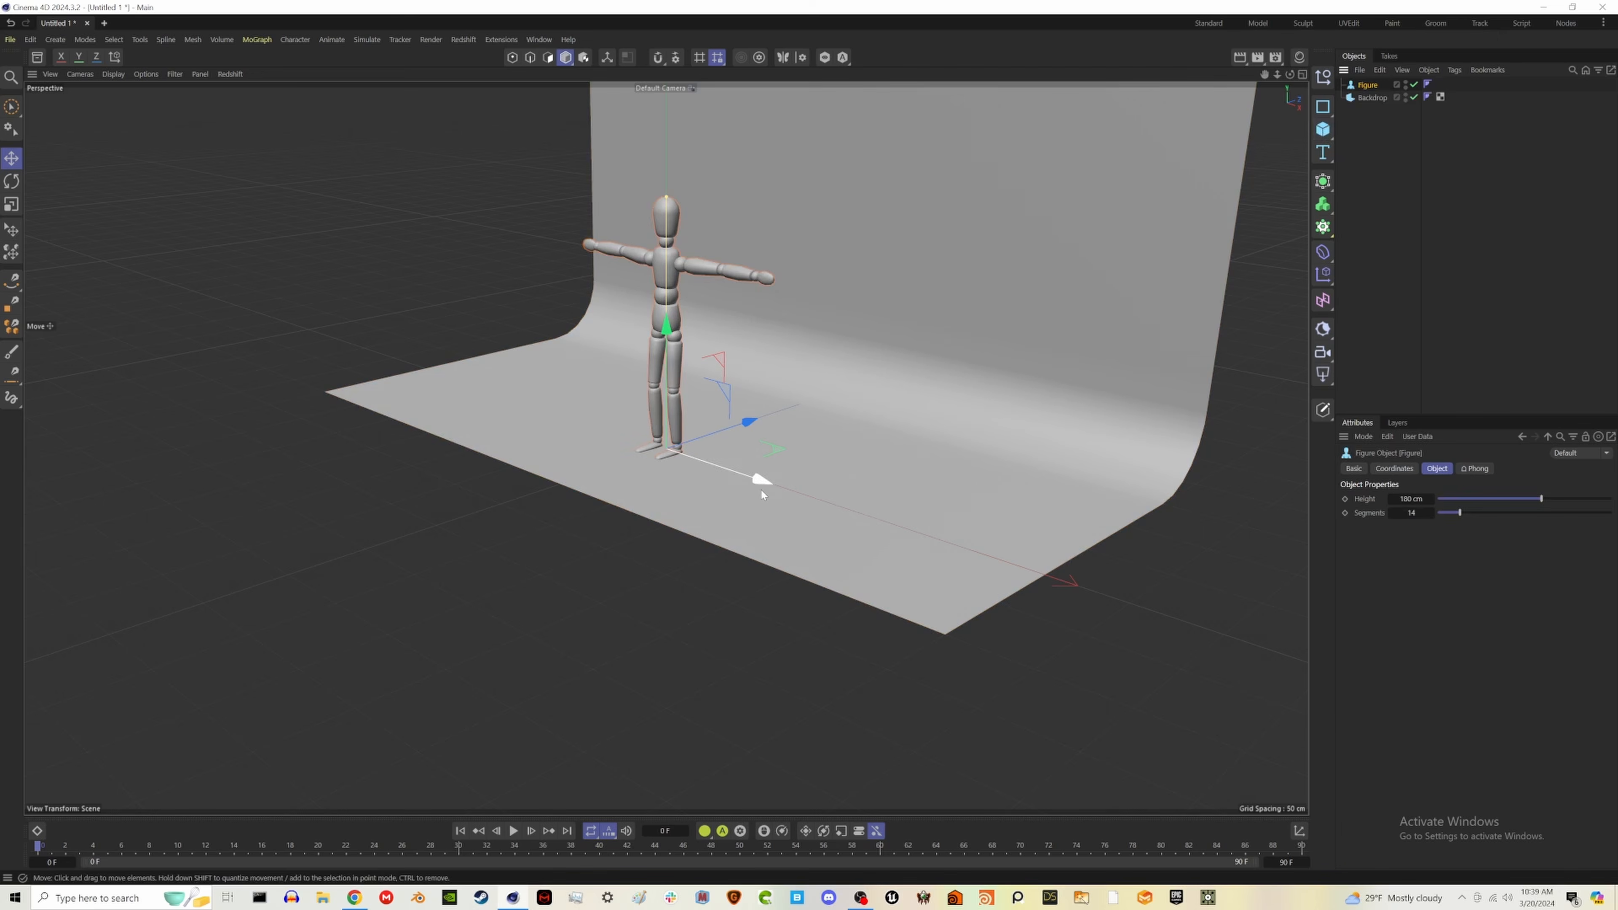
- Move the figure along the X axis to one side of the backdrop floor, then deselect it
left_click_drag(762, 494, 548, 454)
left_click(1366, 287)
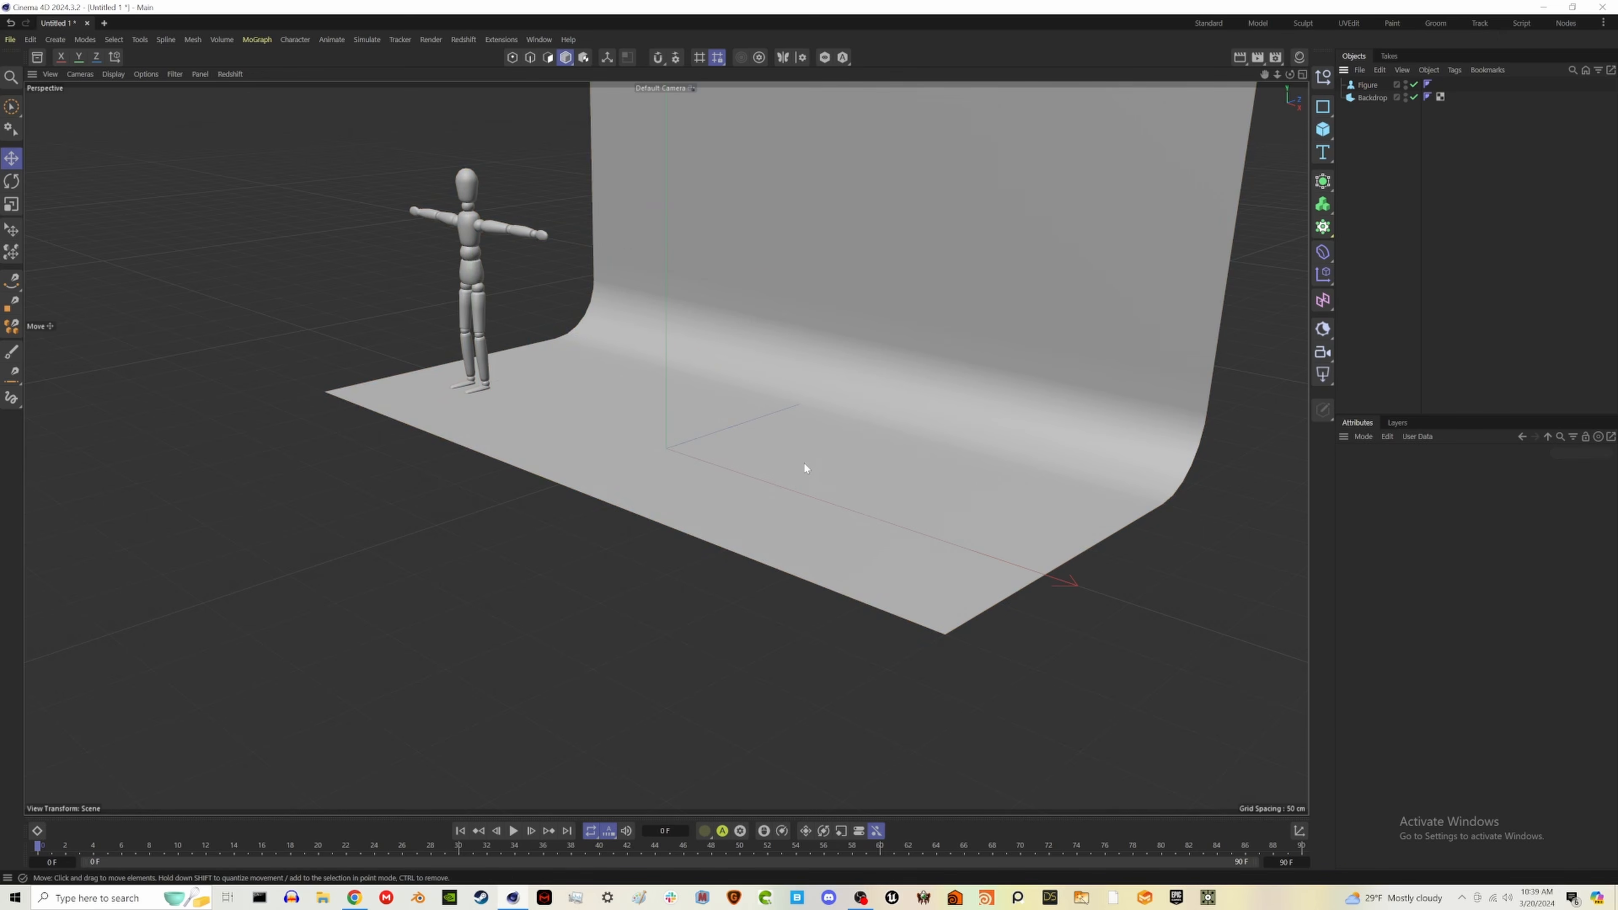
left_click_drag(761, 458, 729, 505, "alt")
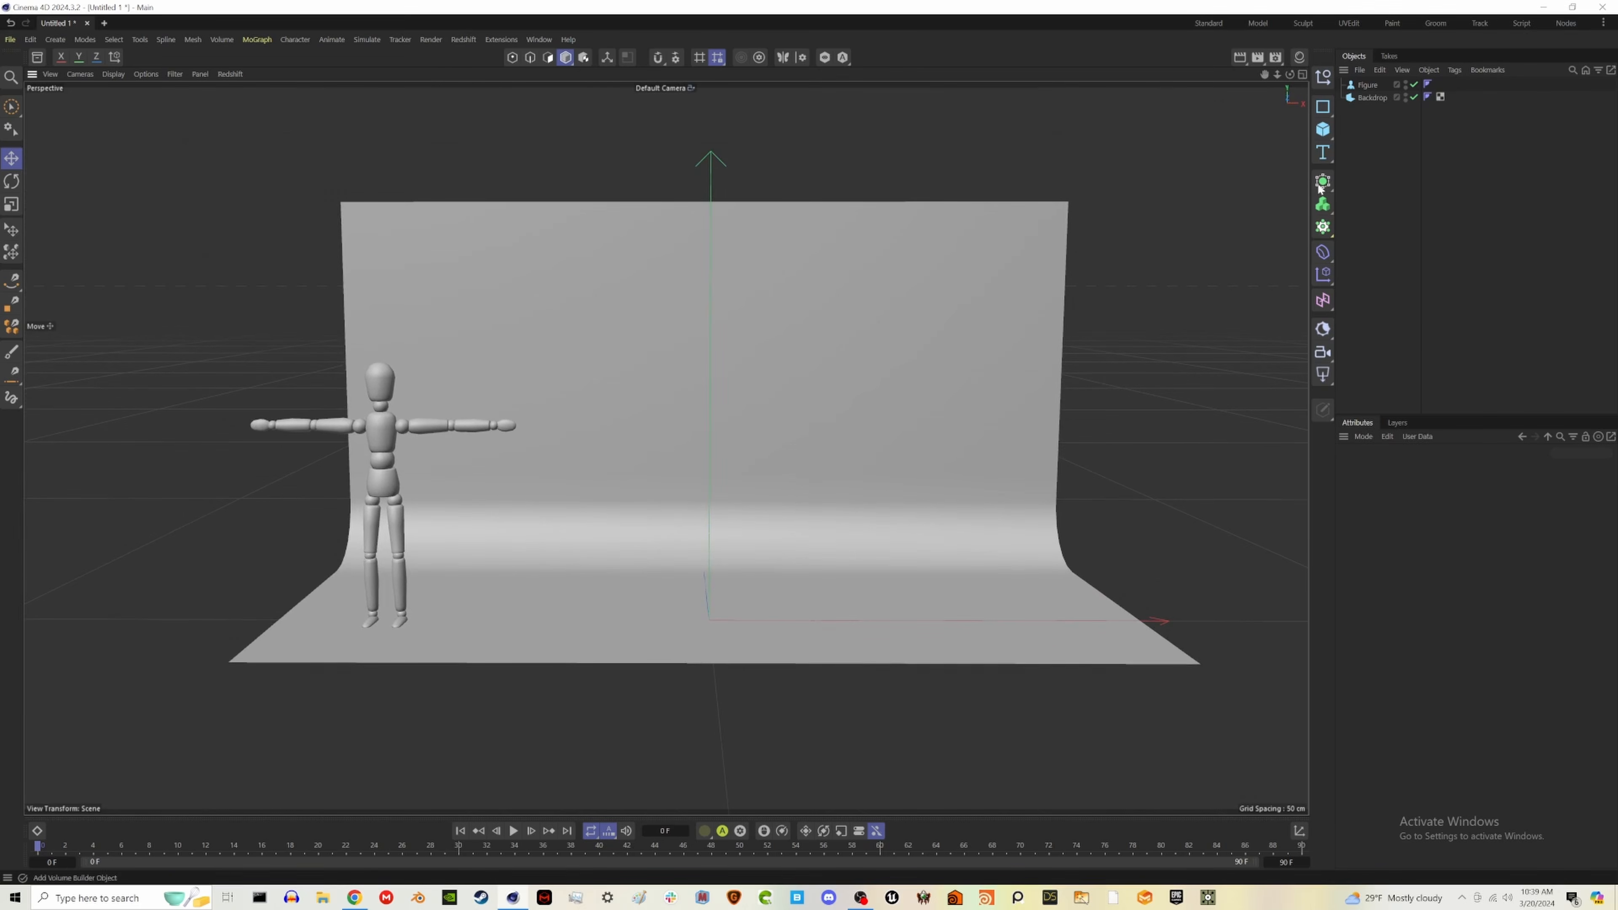
- Add a sphere to the scene and raise it along the Y axis clear of the backdrop floor
left_click(1324, 130)
left_click(1453, 192)
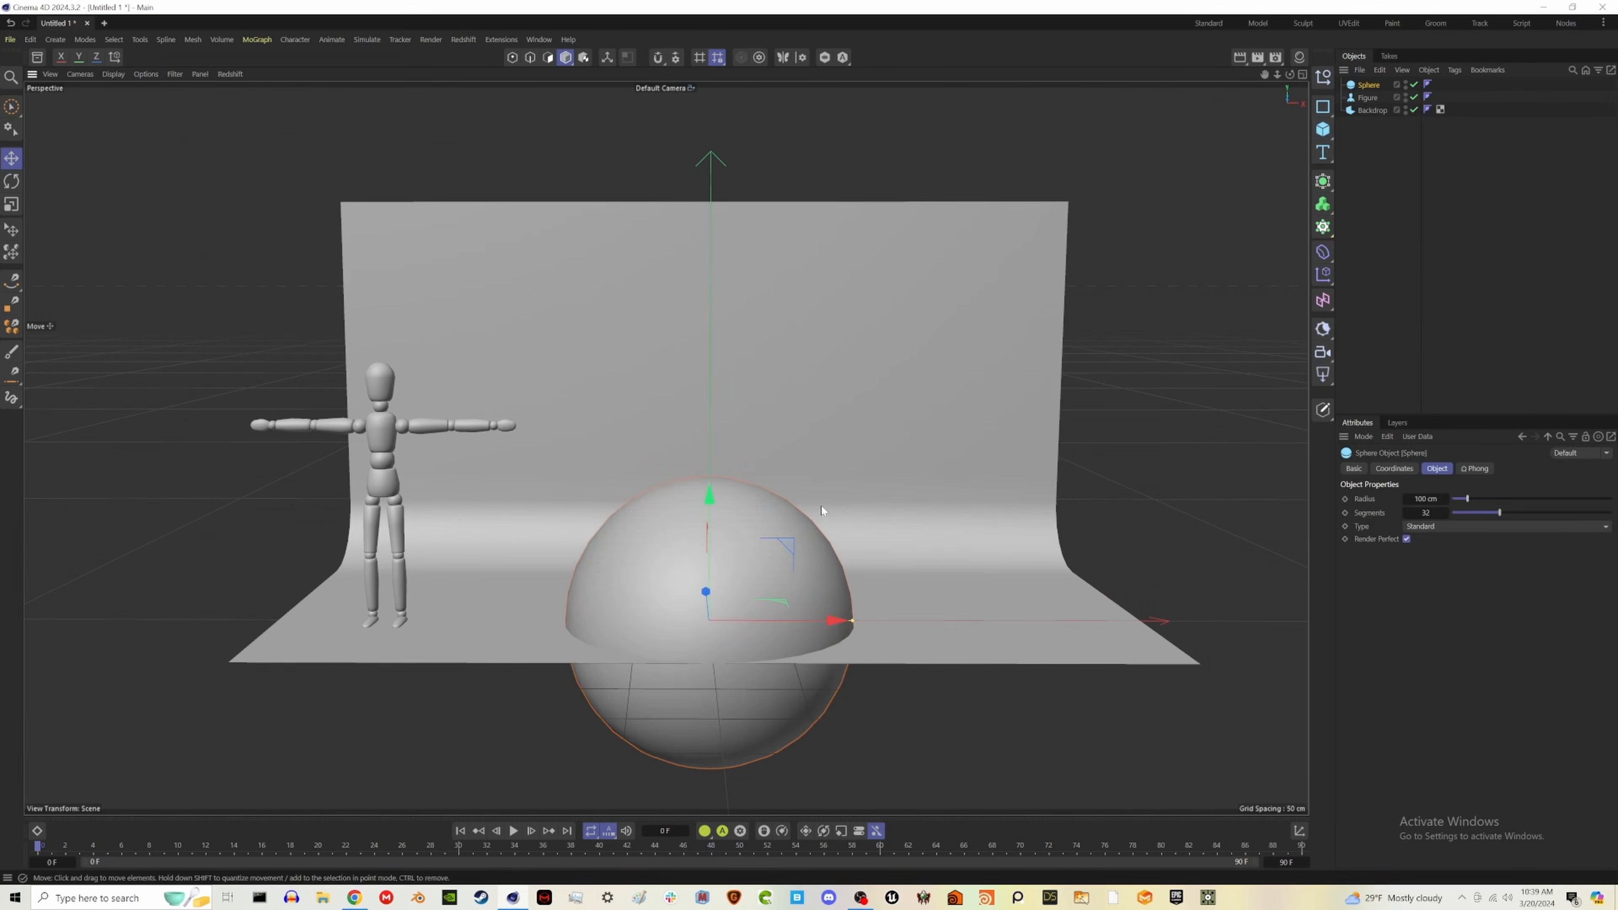
left_click_drag(731, 515, 755, 281)
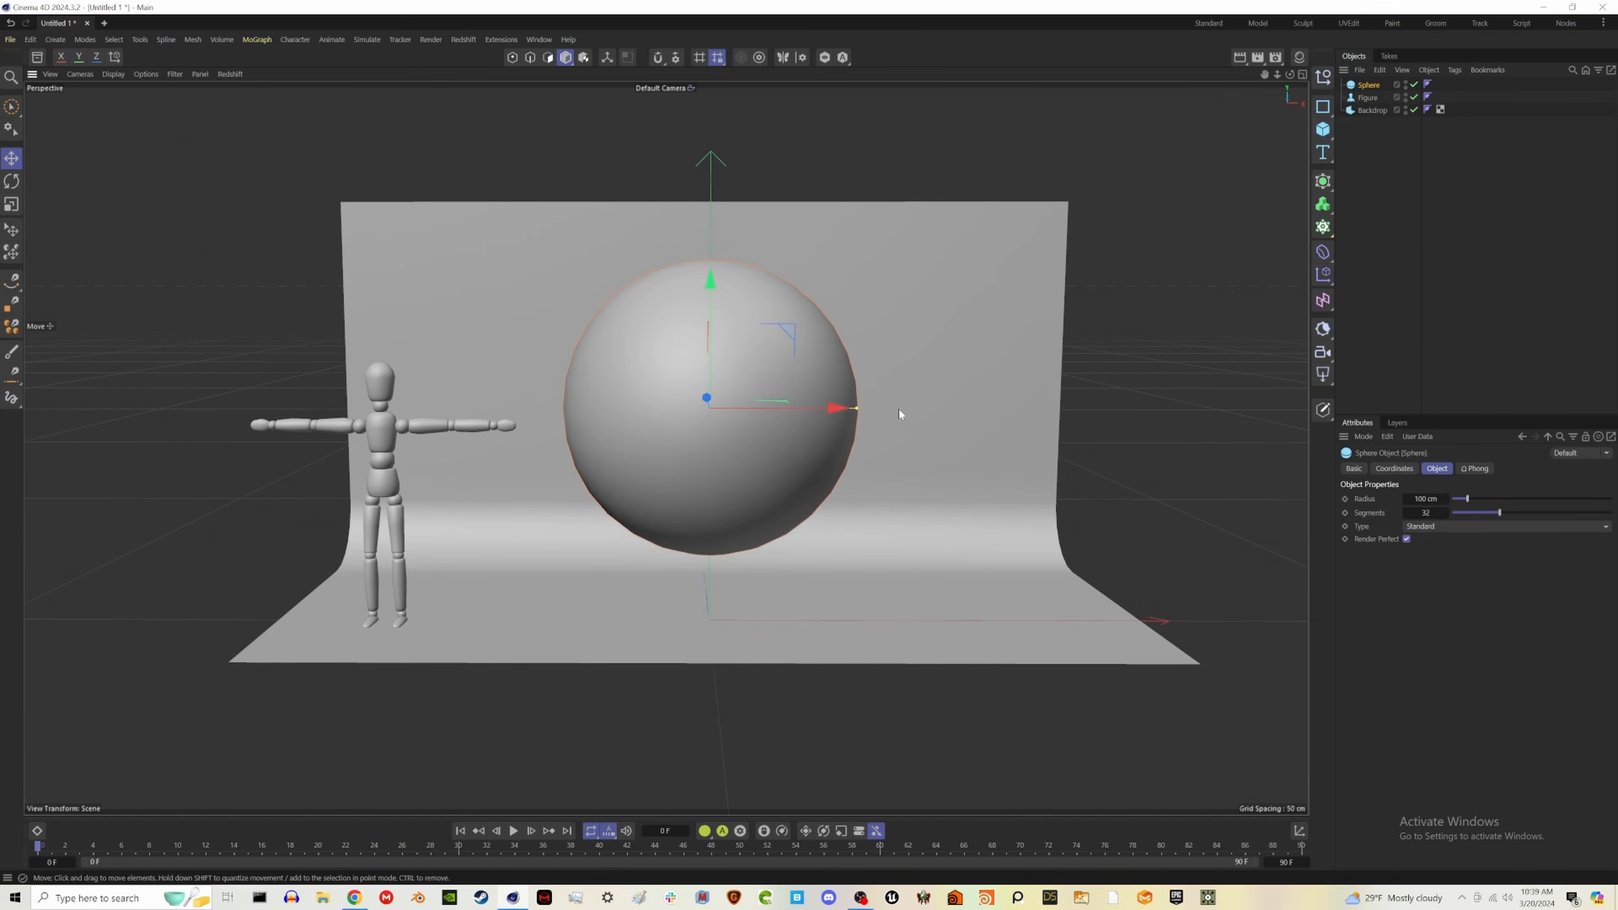
- Set the sphere's radius to 50 cm and lower it slightly above the backdrop floor
left_click_drag(857, 409, 781, 429)
left_click(1425, 498)
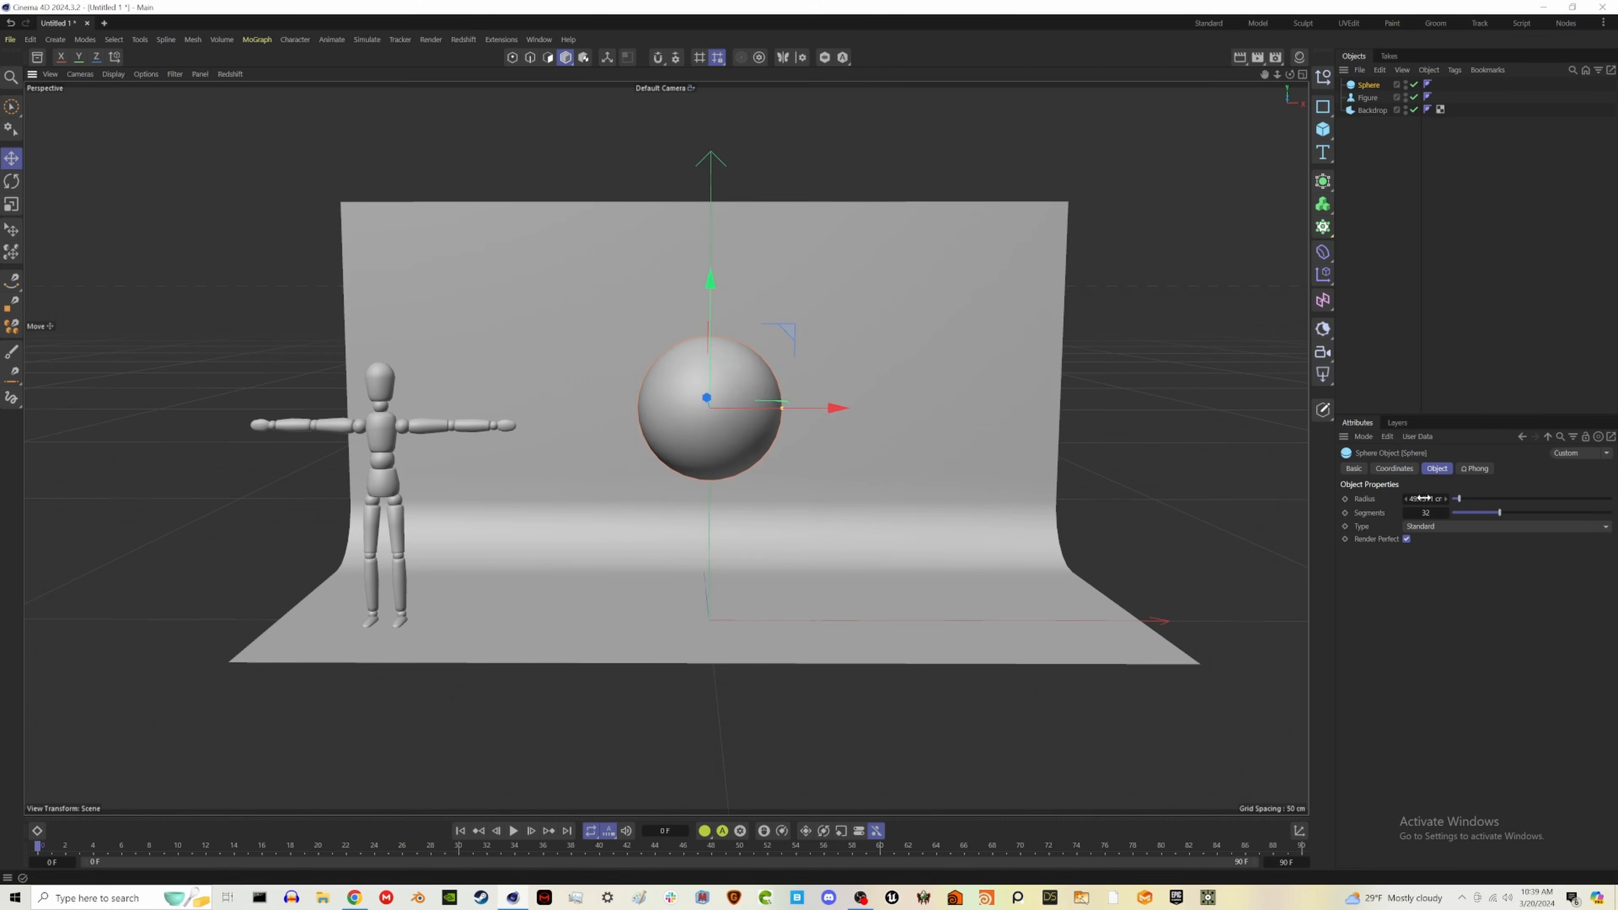
type("50")
key("Return")
left_click_drag(710, 280, 713, 333)
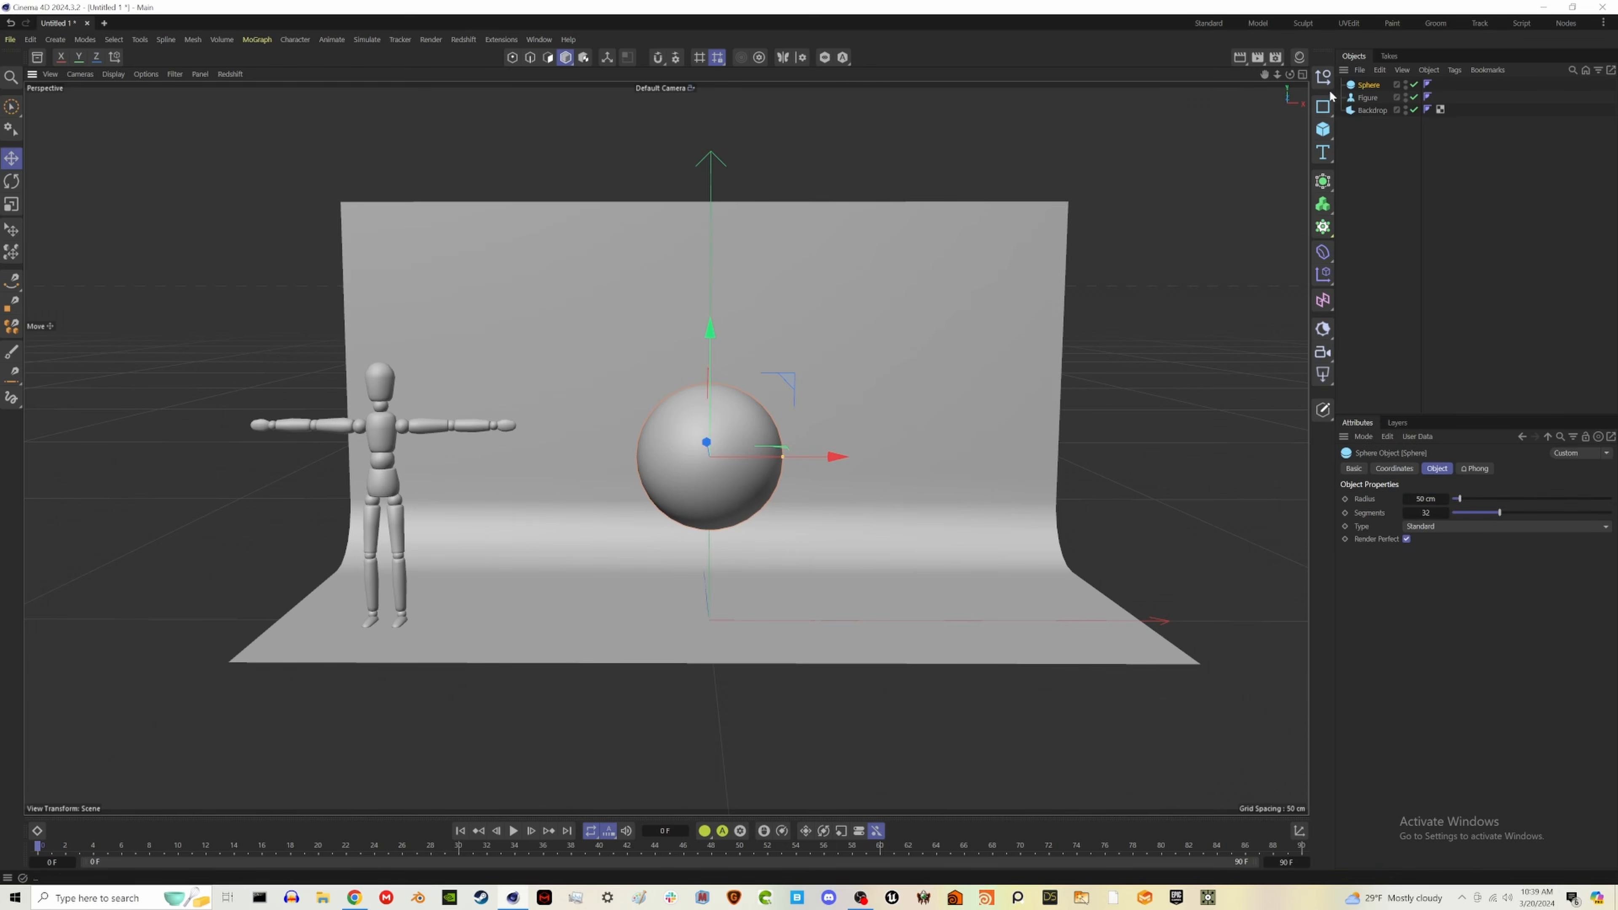
- Create a Redshift Standard material and name it glass
left_click(1300, 57)
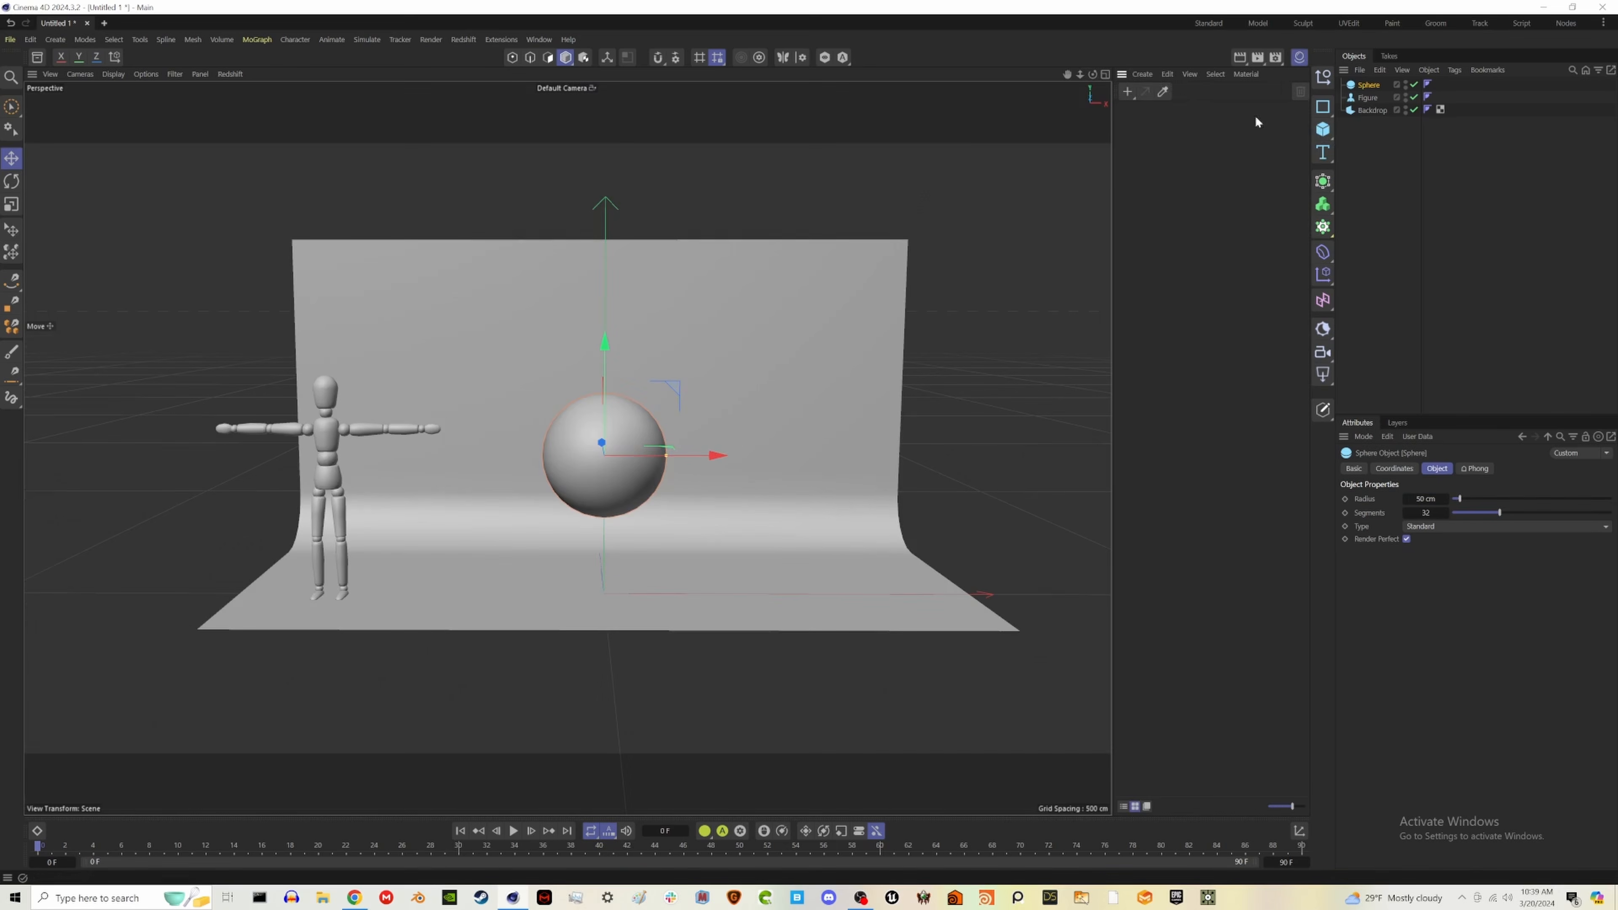
left_click(1143, 74)
mouse_move(1173, 112)
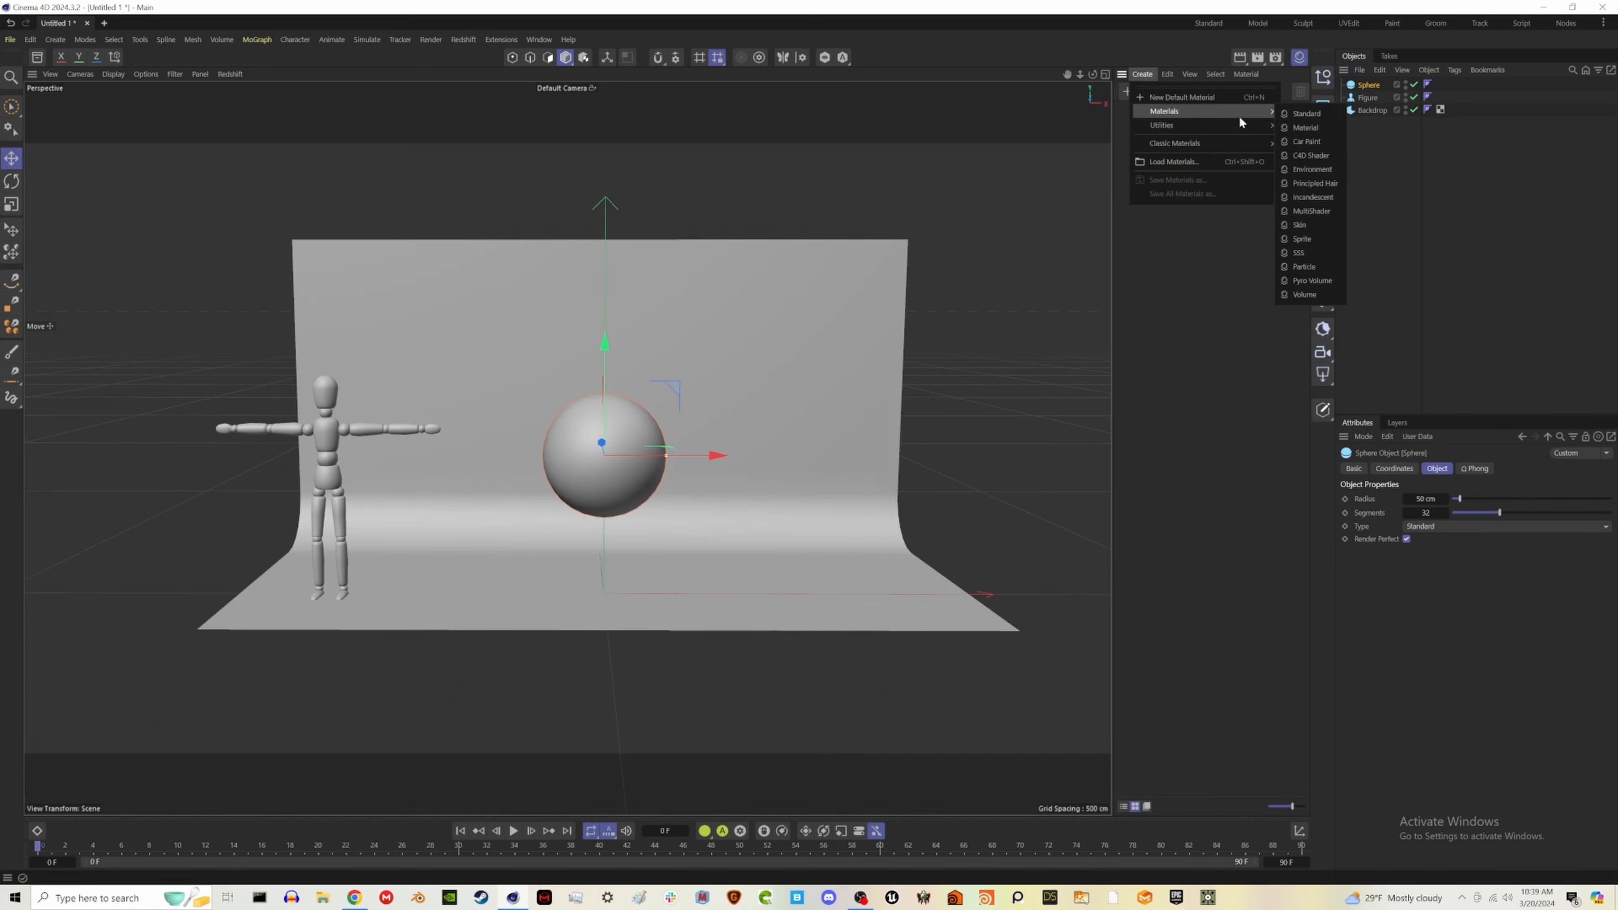
left_click(1306, 114)
double_click(1134, 145)
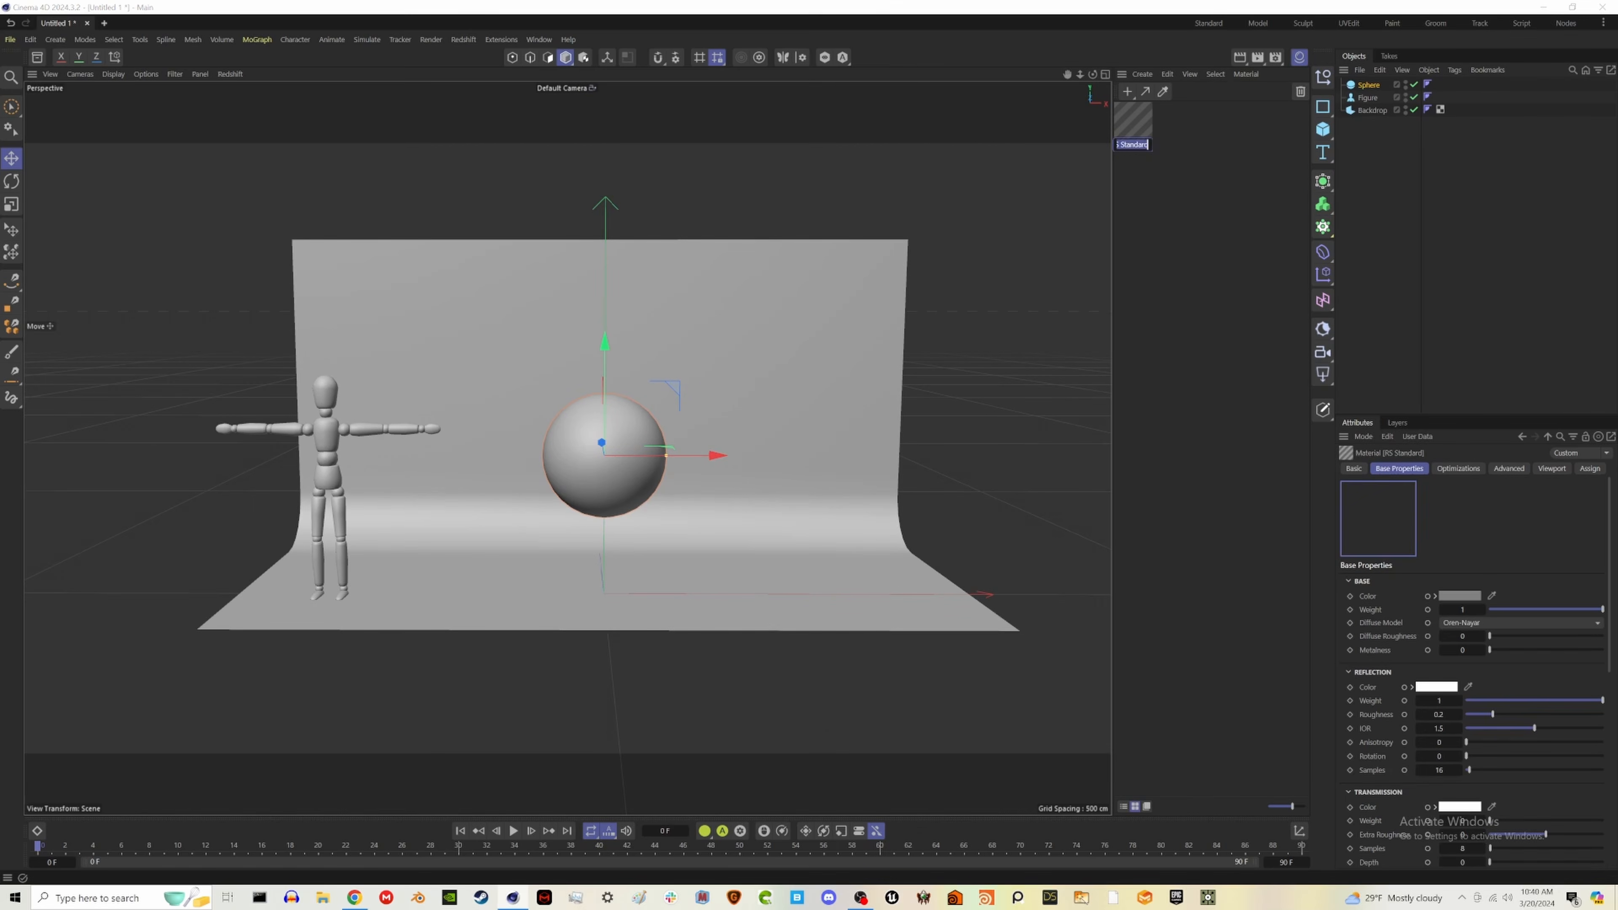
type("glass")
key("Return")
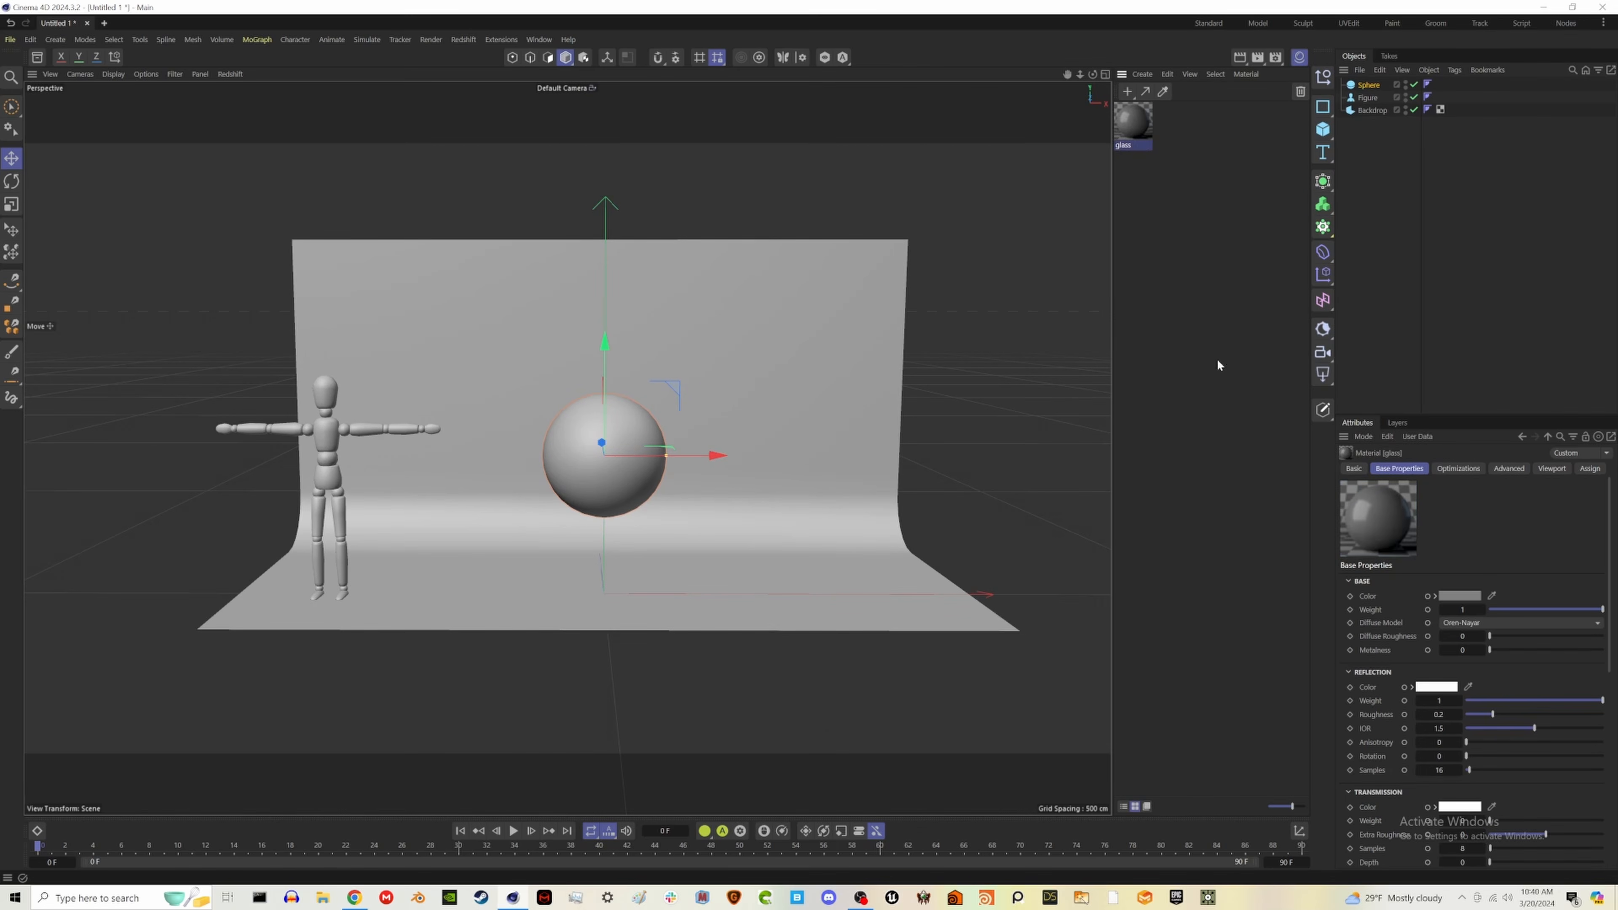
- Set the glass material's transmission weight to 1 and reduce its reflection roughness to the minimum
scroll(1478, 733, "down", 3)
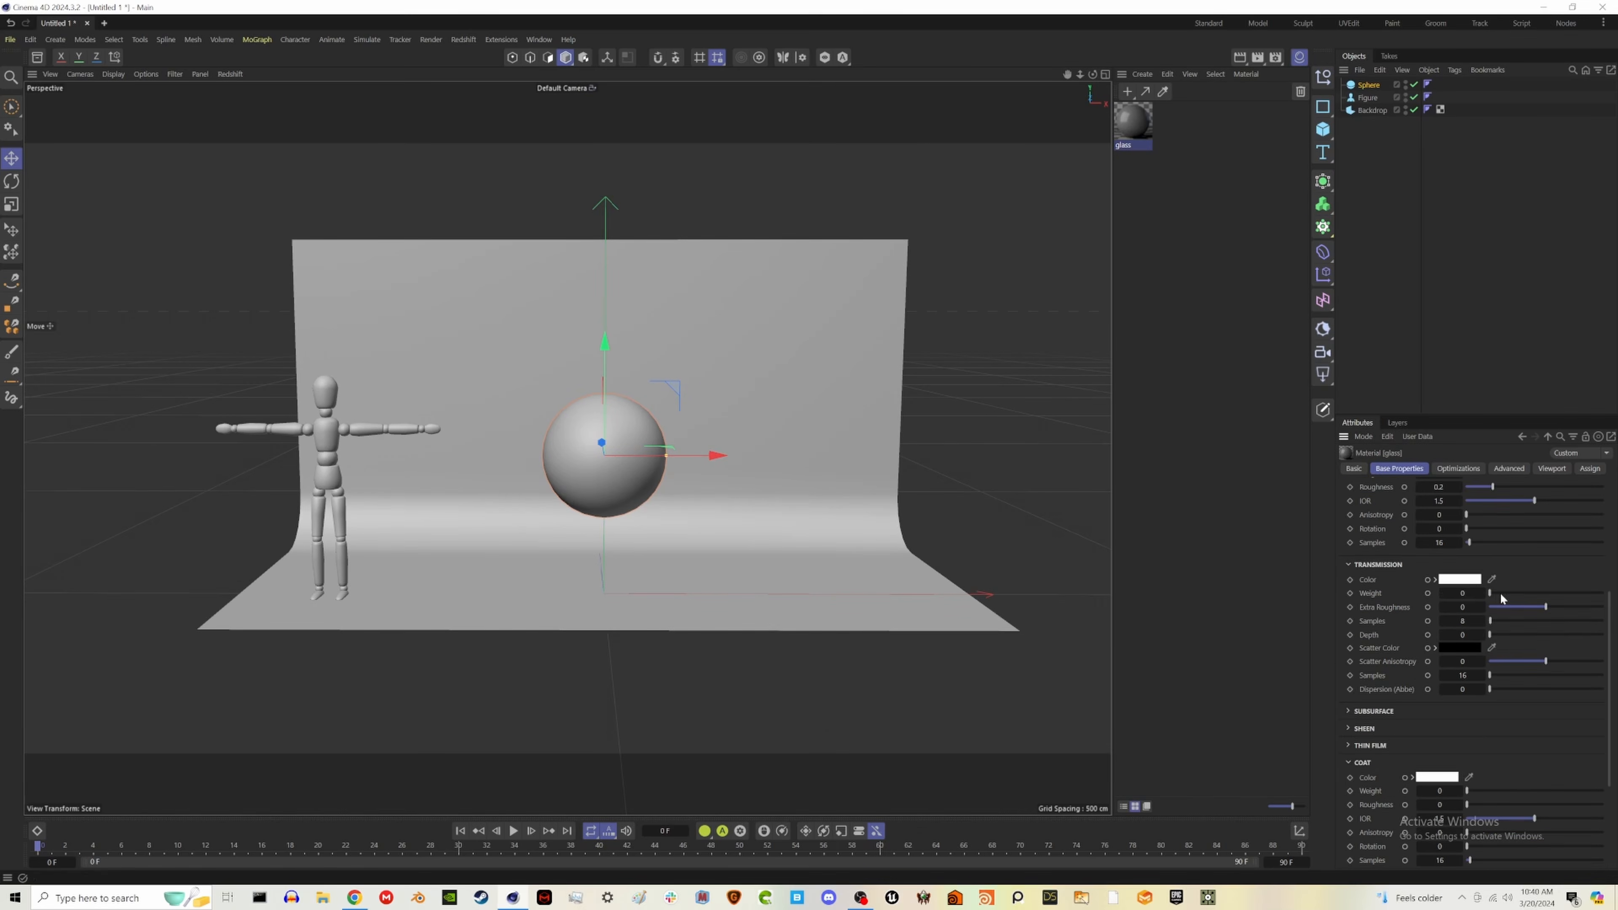
left_click_drag(1491, 593, 1602, 593)
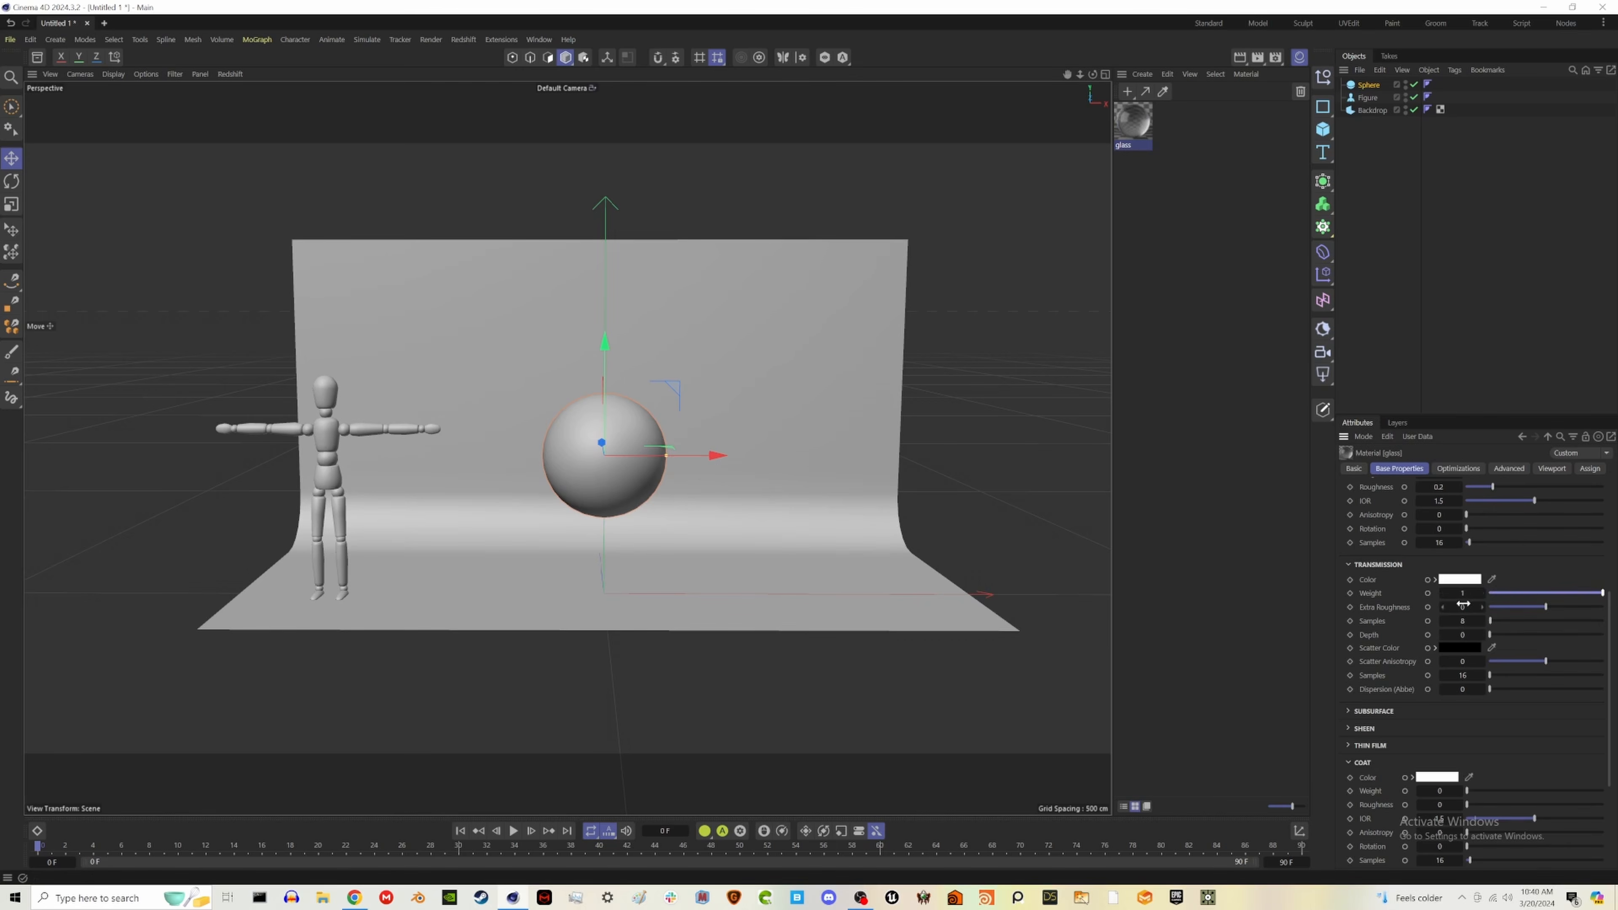
scroll(1488, 542, "up", 1)
left_click_drag(1495, 566, 1465, 565)
- Apply the glass material to the sphere and hide the Material Manager
left_click_drag(1325, 98, 1370, 85)
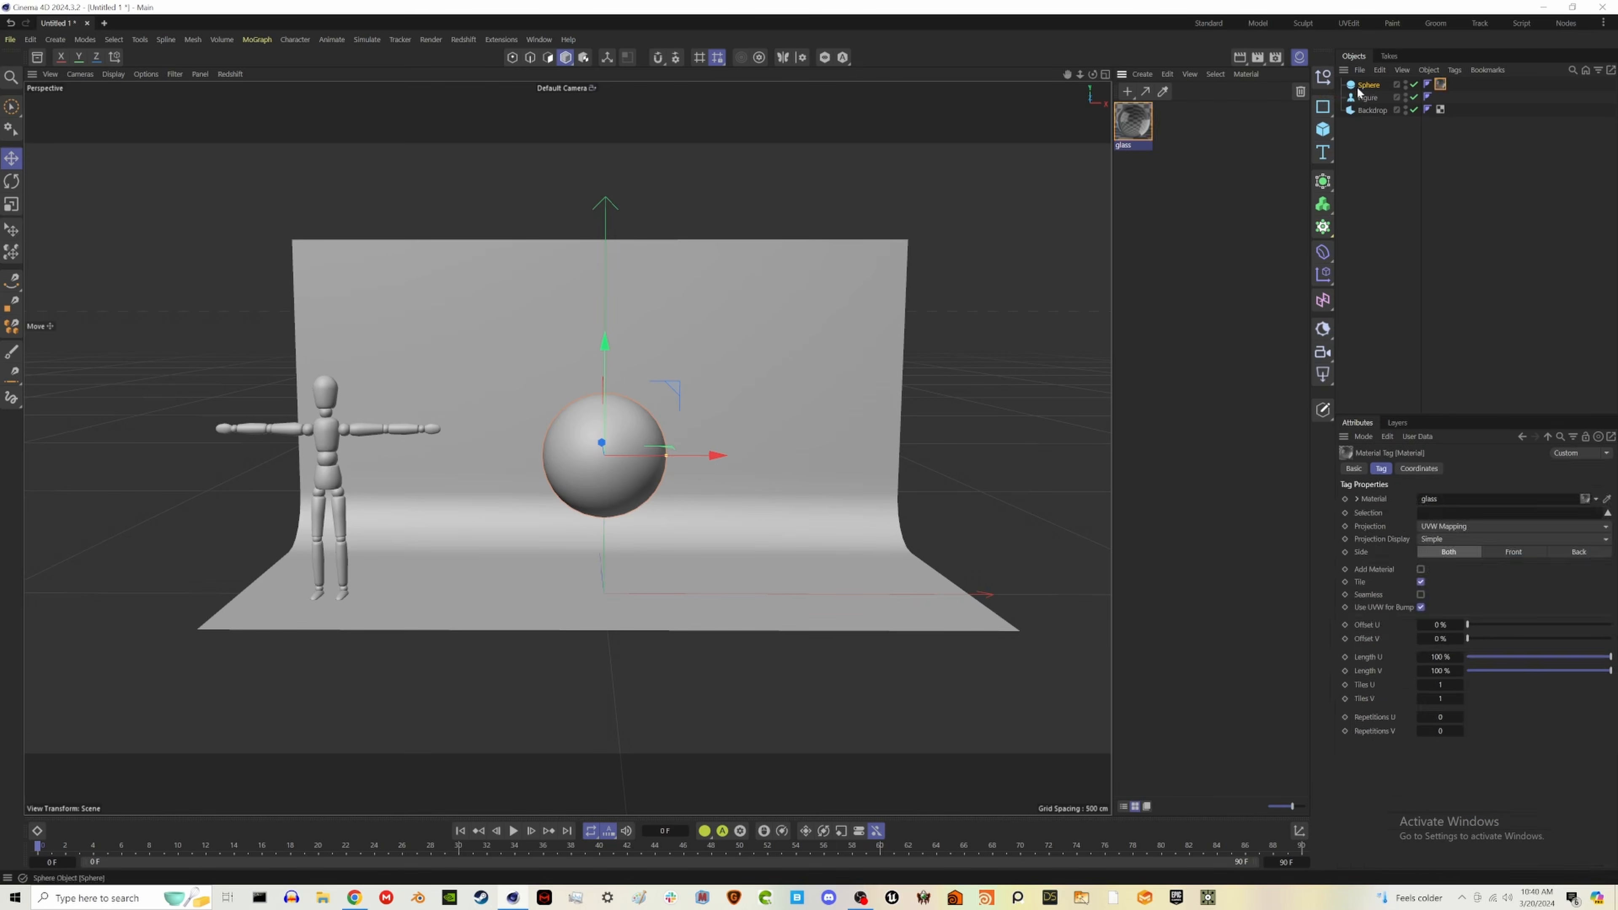
left_click(1300, 63)
- Change the glass sphere's type to Icosahedron and increase its segments, checking the mesh with wireframe lines displayed
key("n")
key("b")
scroll(728, 455, "up", 7)
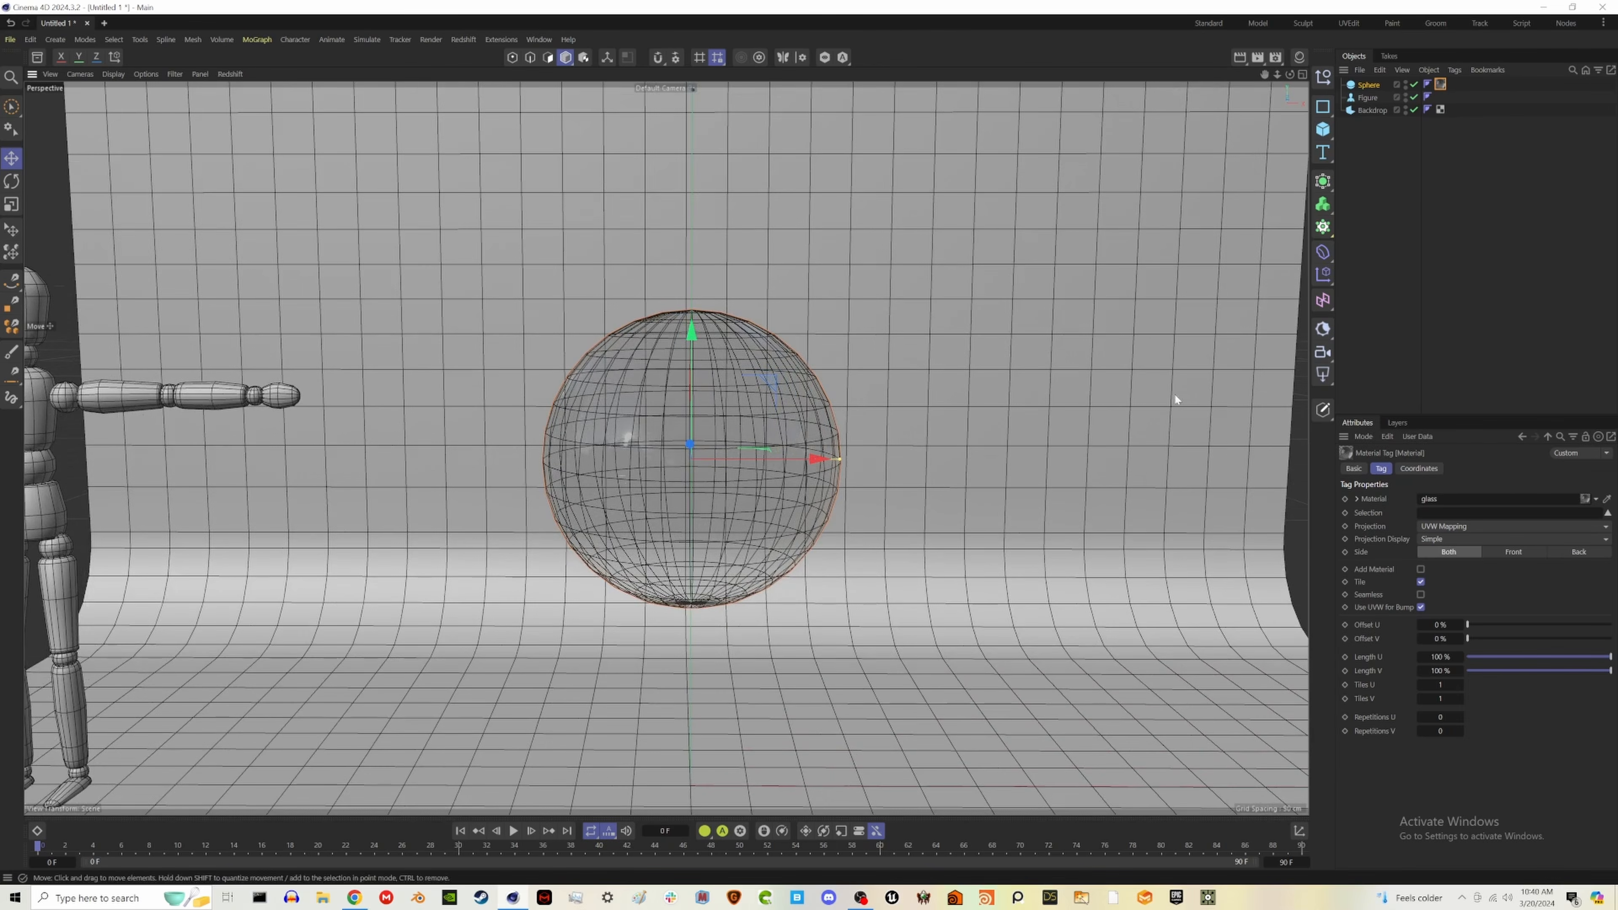
left_click(1370, 85)
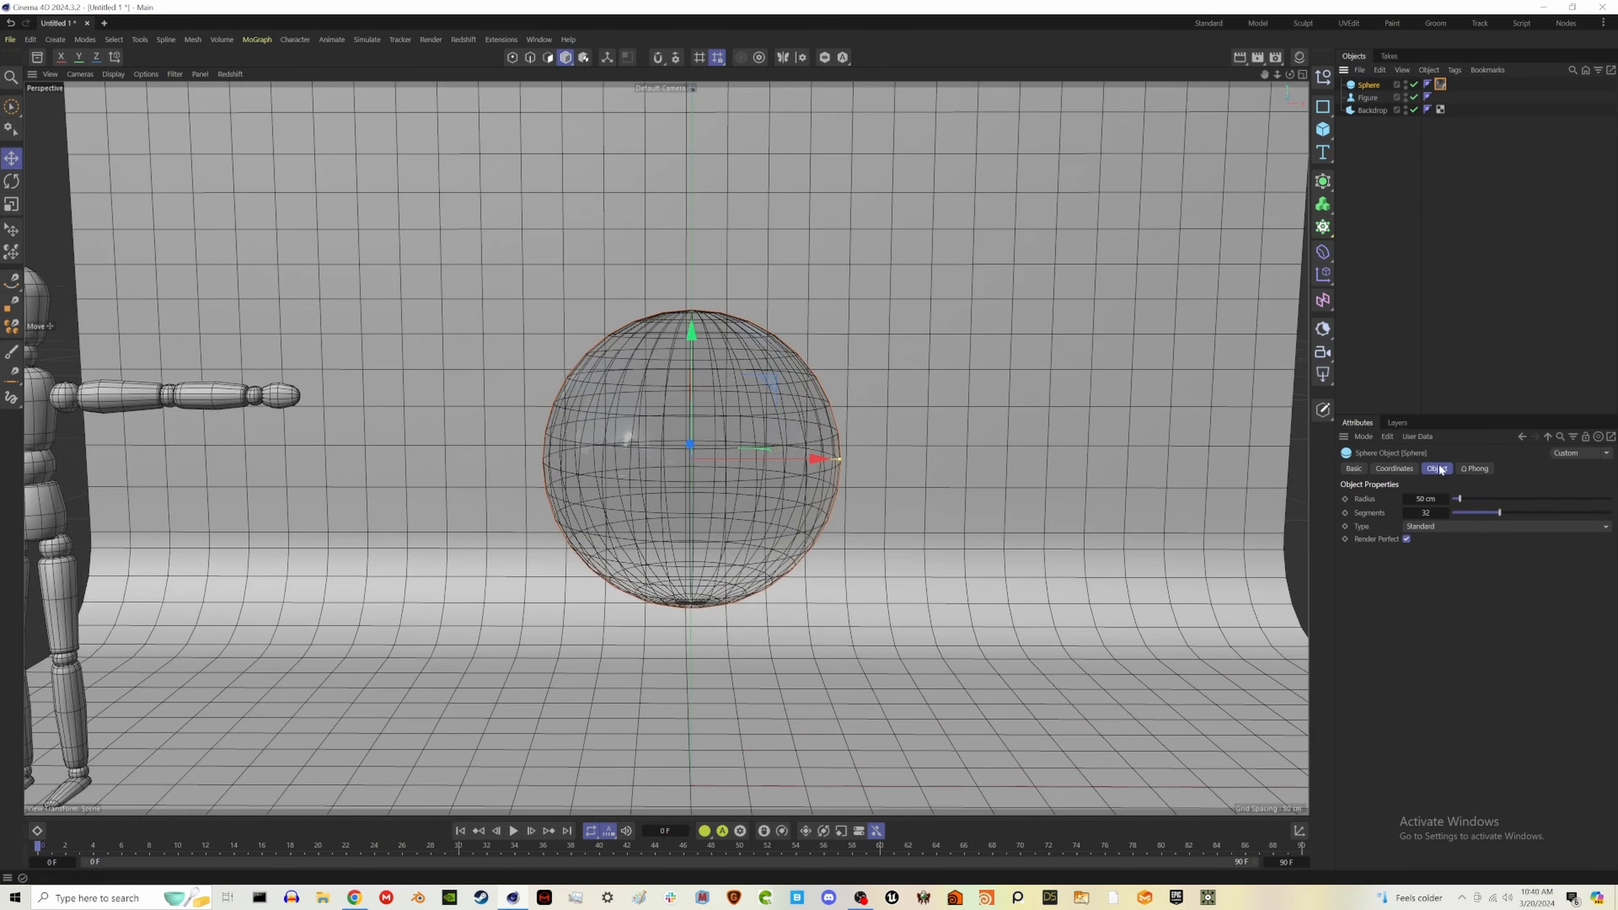
left_click(1481, 525)
left_click(1451, 613)
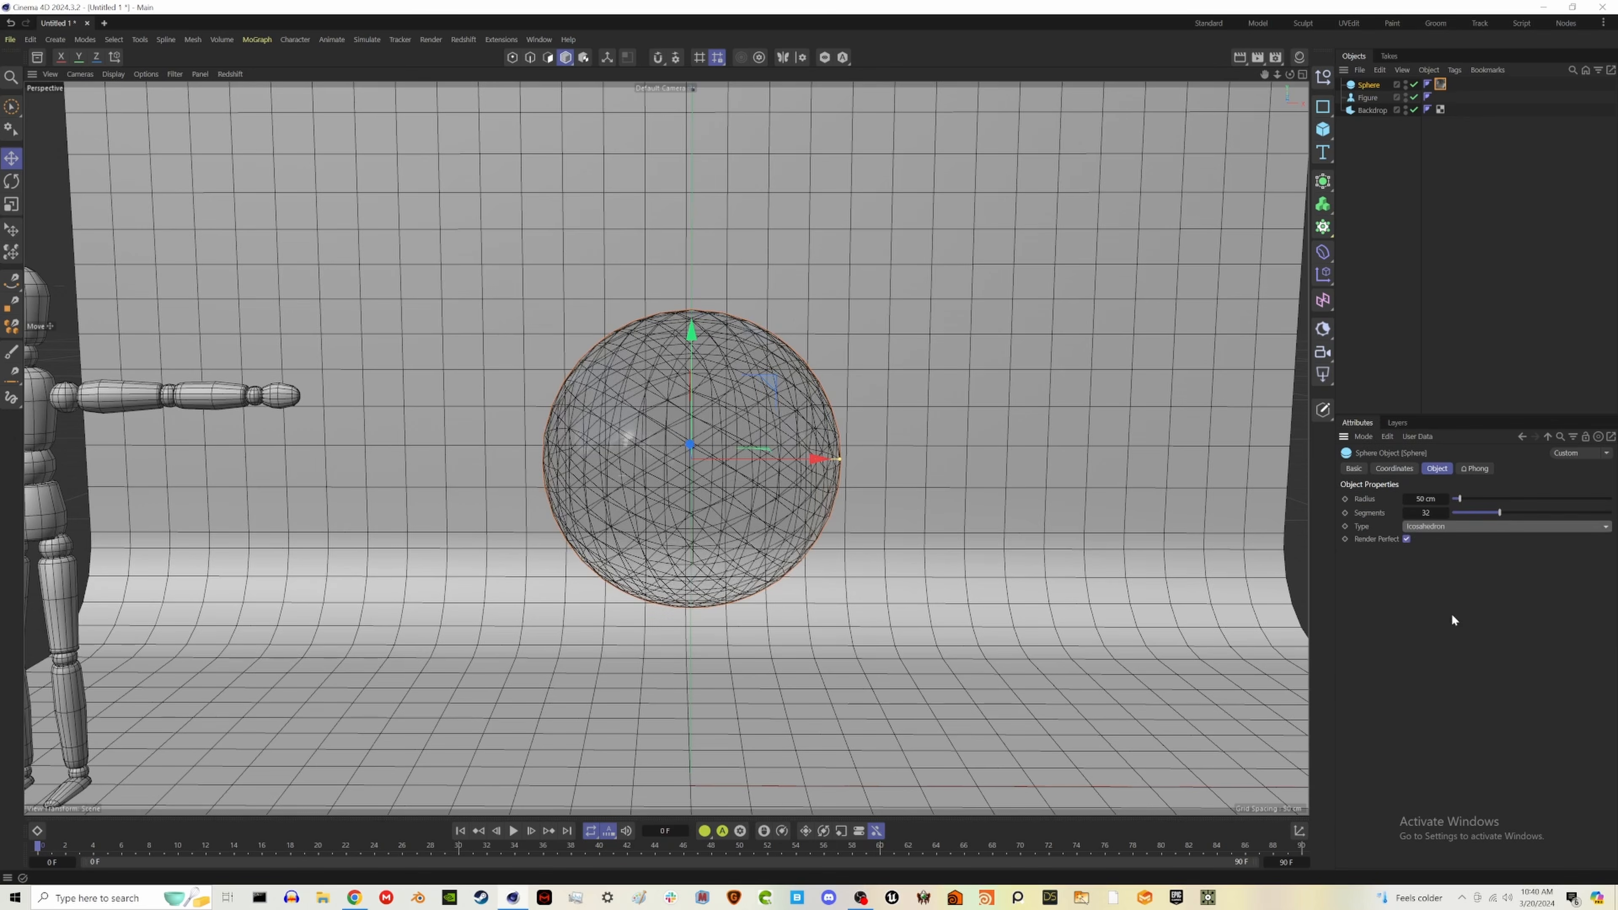
left_click_drag(1515, 511, 1543, 516)
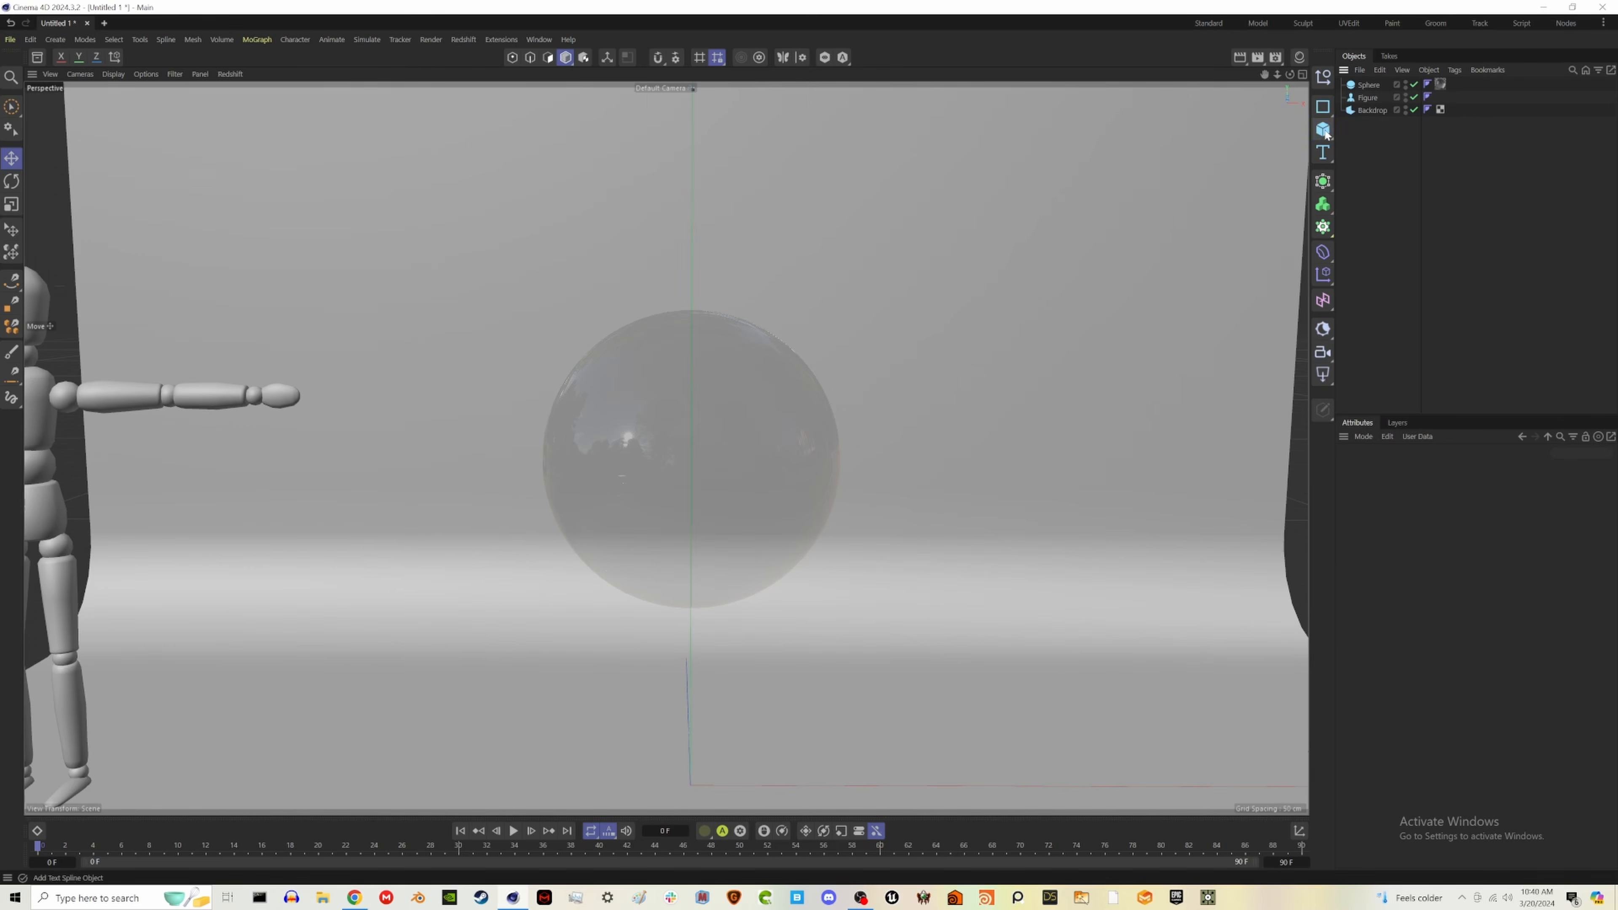
- Add a second sphere and raise it along the Y axis to the height of the glass sphere
left_click(1323, 130)
left_click(1450, 194)
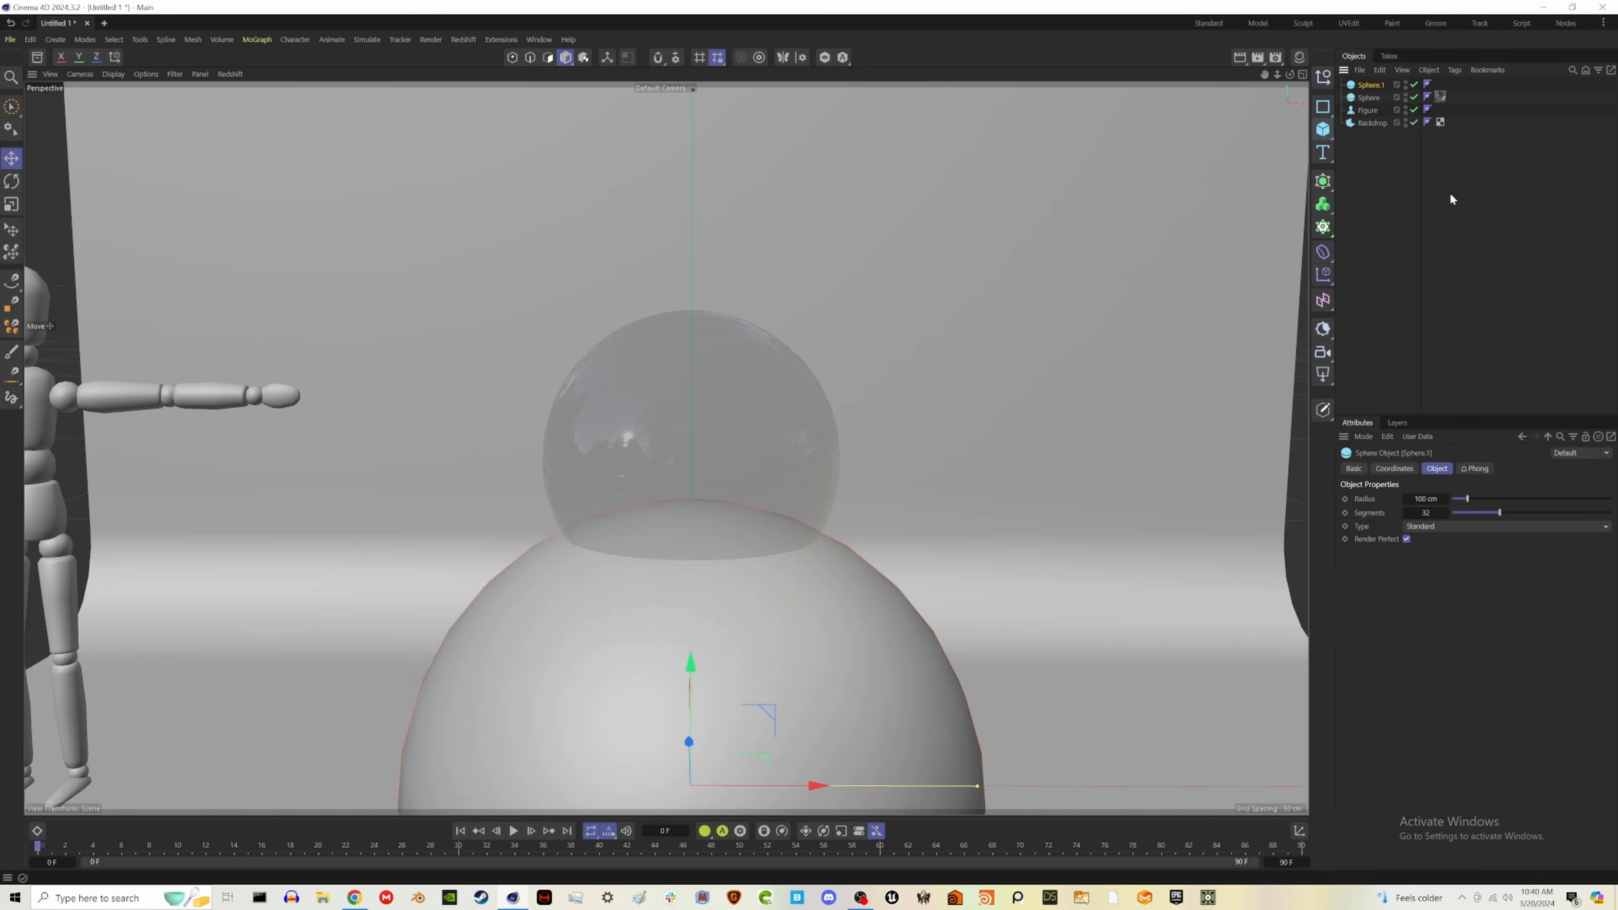
left_click_drag(694, 680, 694, 411)
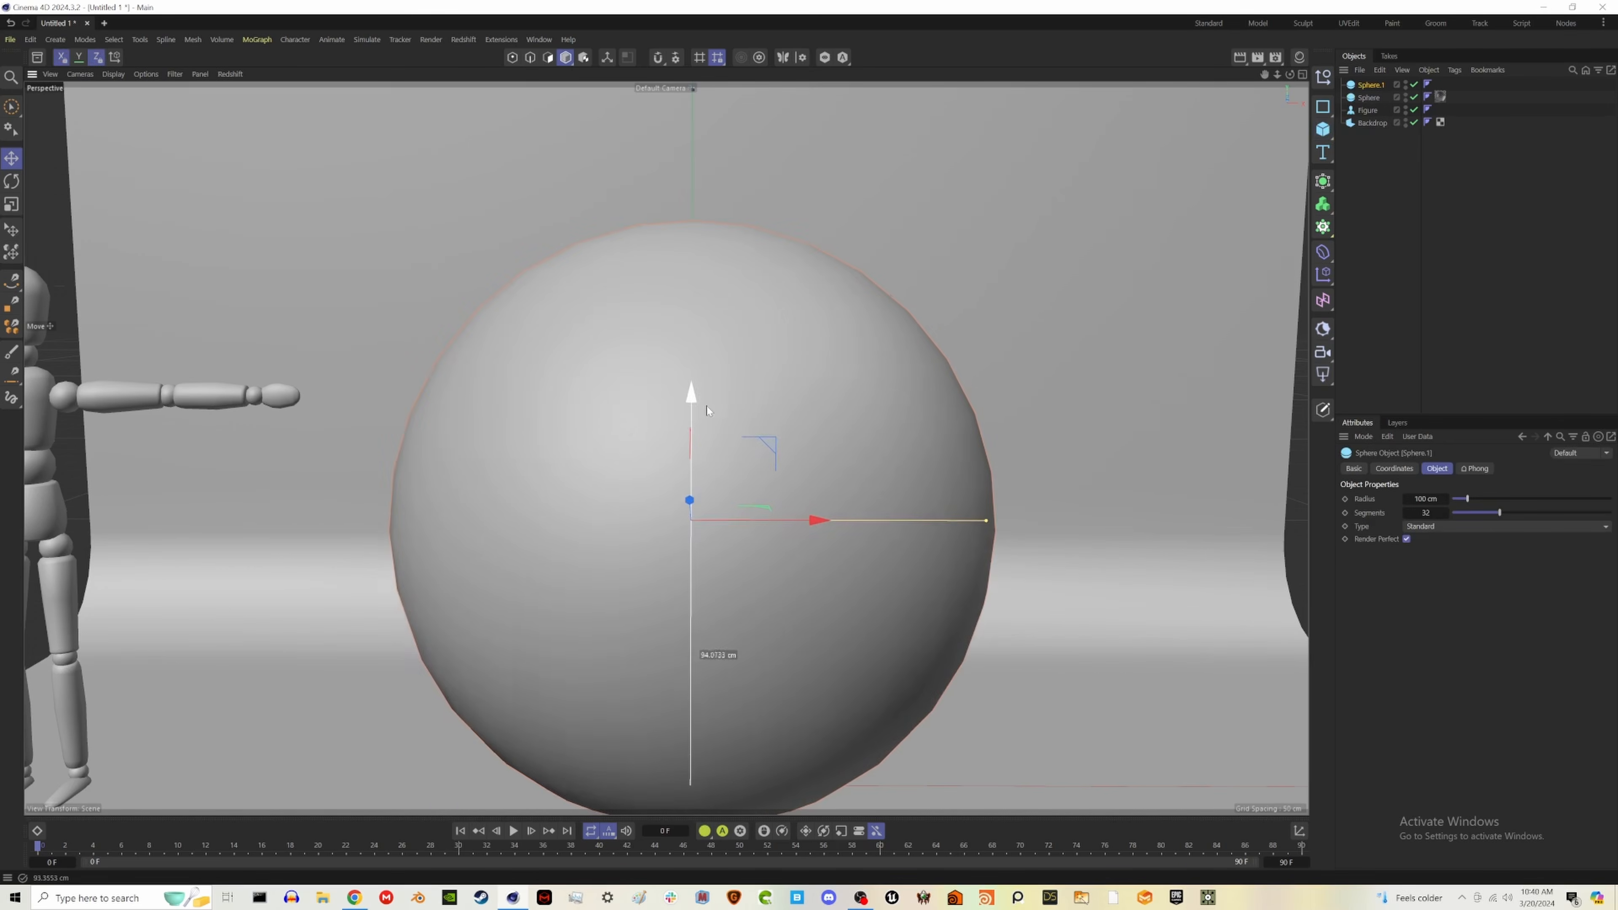
- Scale the second sphere down to a radius of about 2 cm and centre it inside the glass sphere
key("t")
left_click_drag(1069, 534, 528, 548)
key("e")
left_click_drag(691, 449, 707, 383)
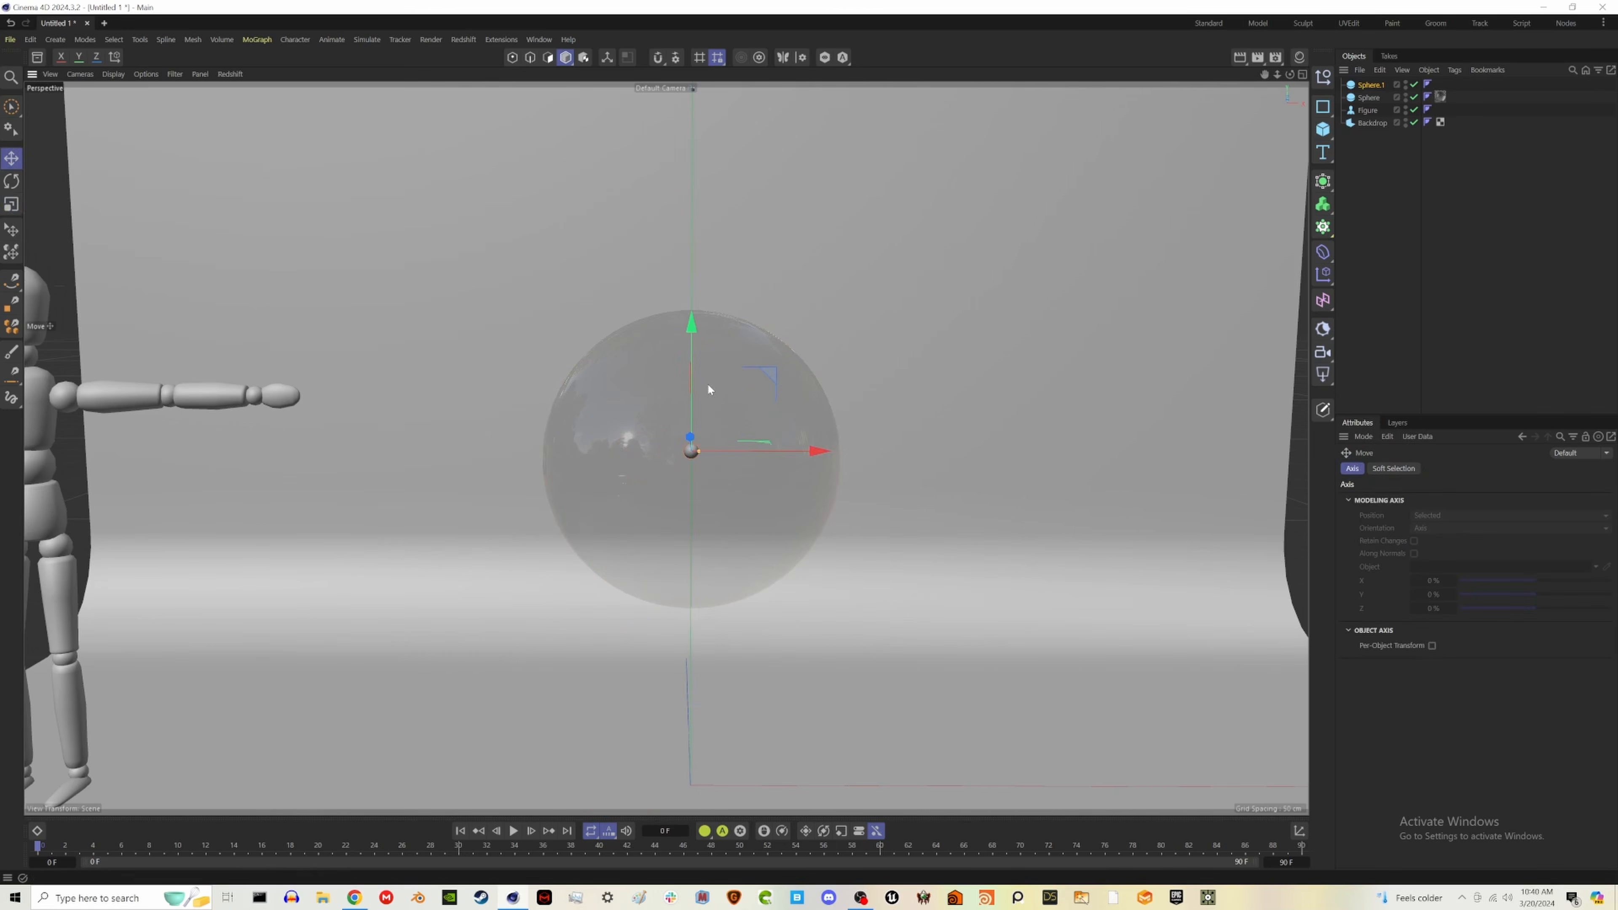
left_click(1377, 85)
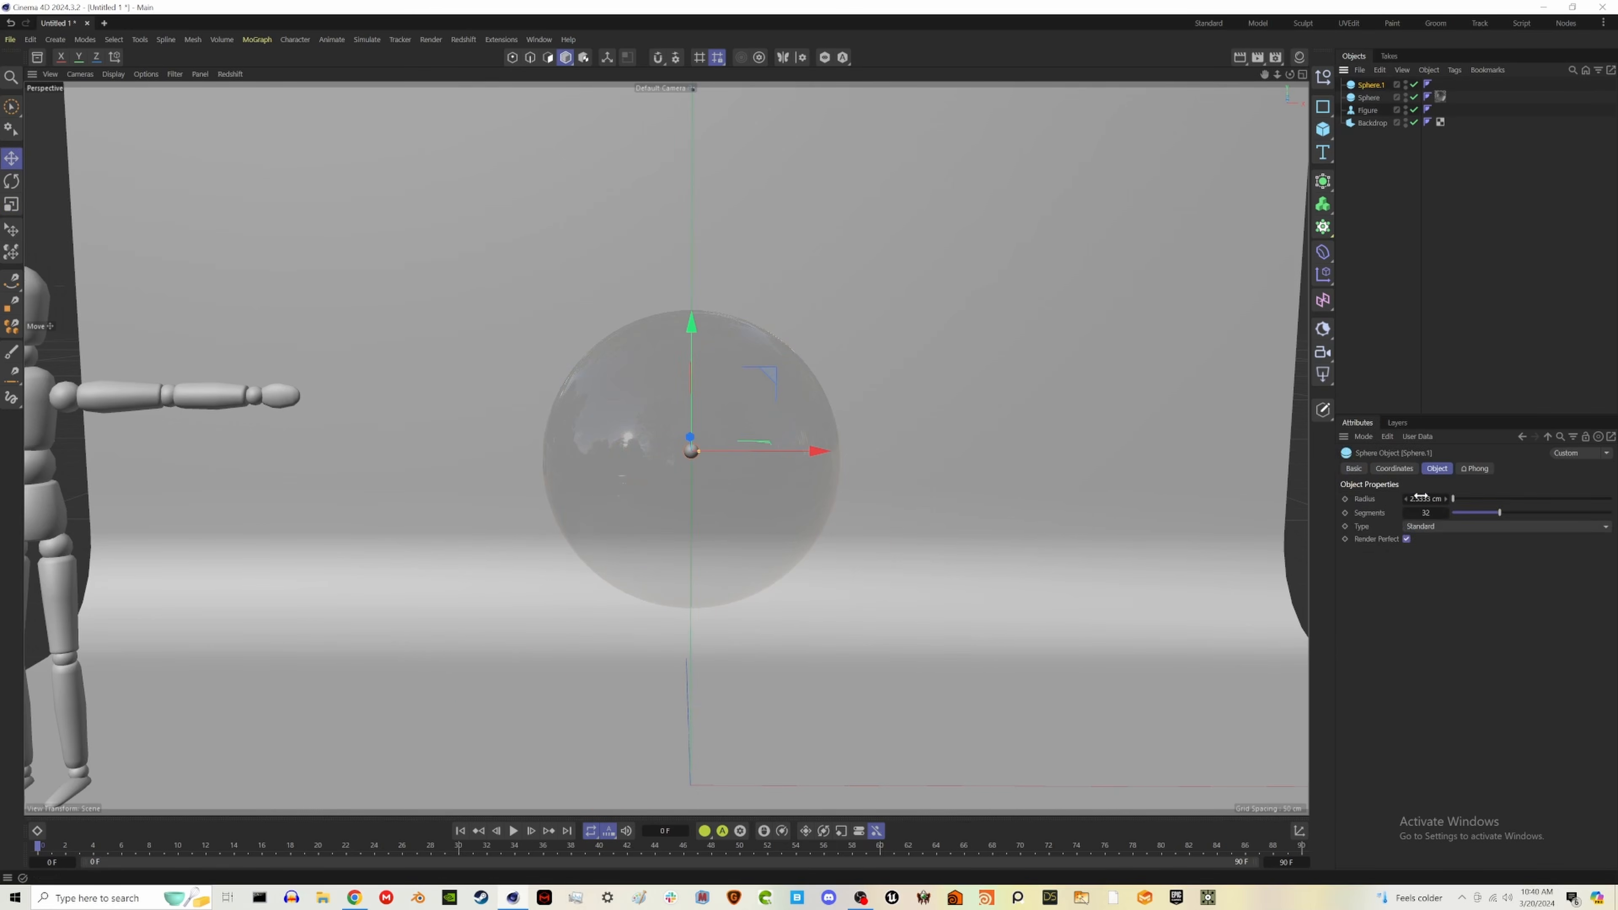
left_click_drag(1420, 499, 1422, 497)
left_click(1385, 296)
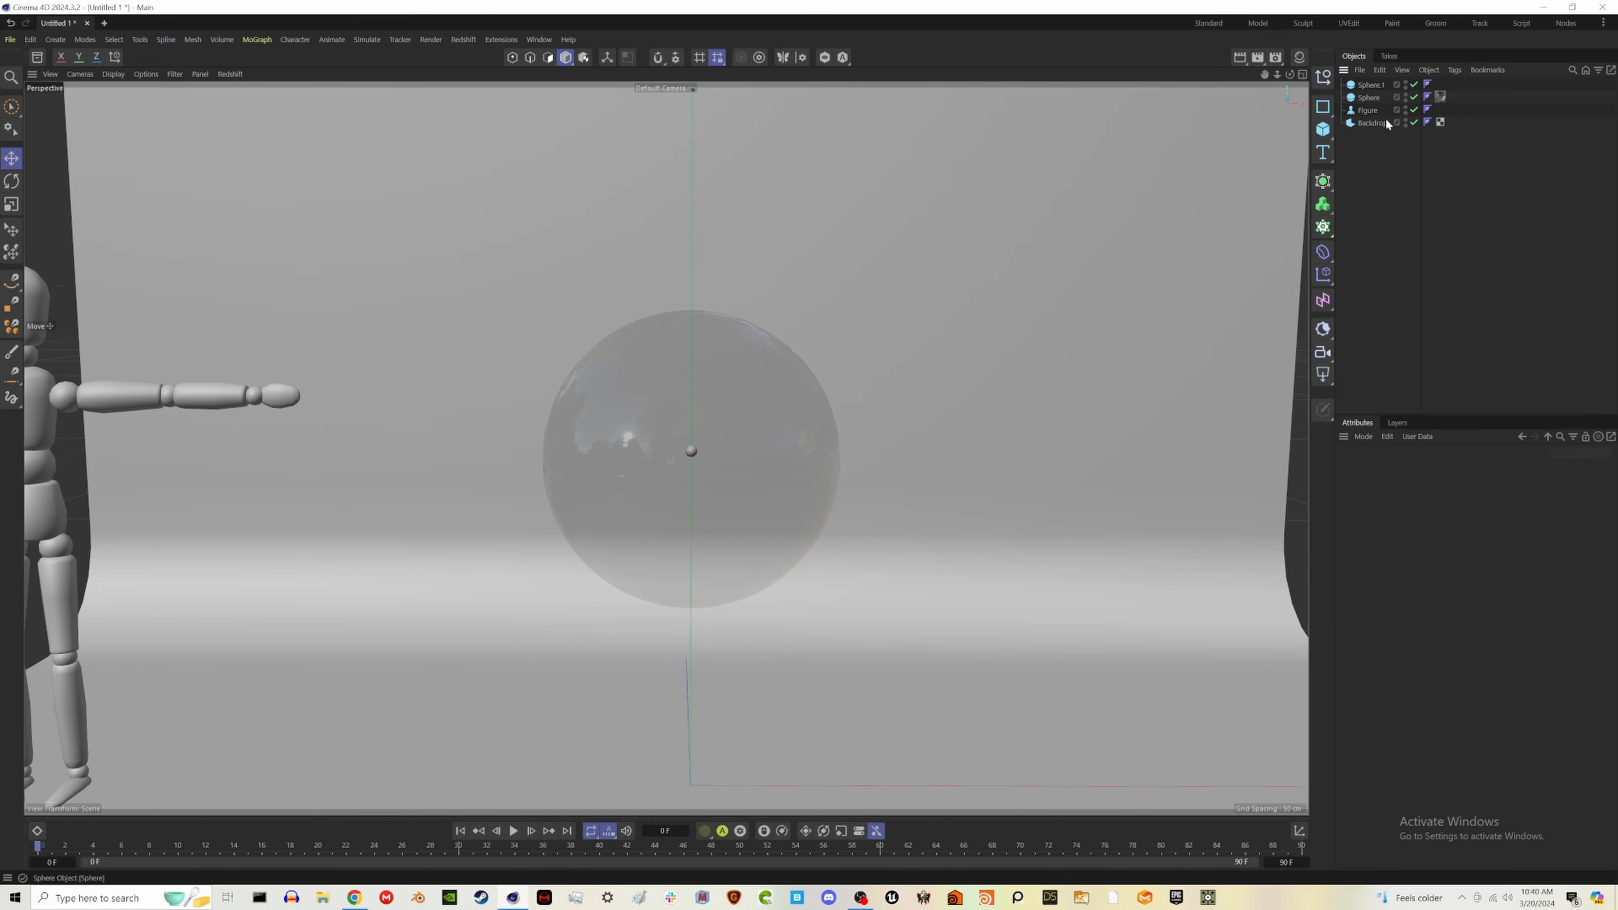
- Place the small sphere in a Cloner in Grid mode with Sphere form, and raise the Cloner to the glass sphere's centre
left_click(1324, 226)
left_click_drag(1370, 97, 1368, 86)
left_click(1461, 498)
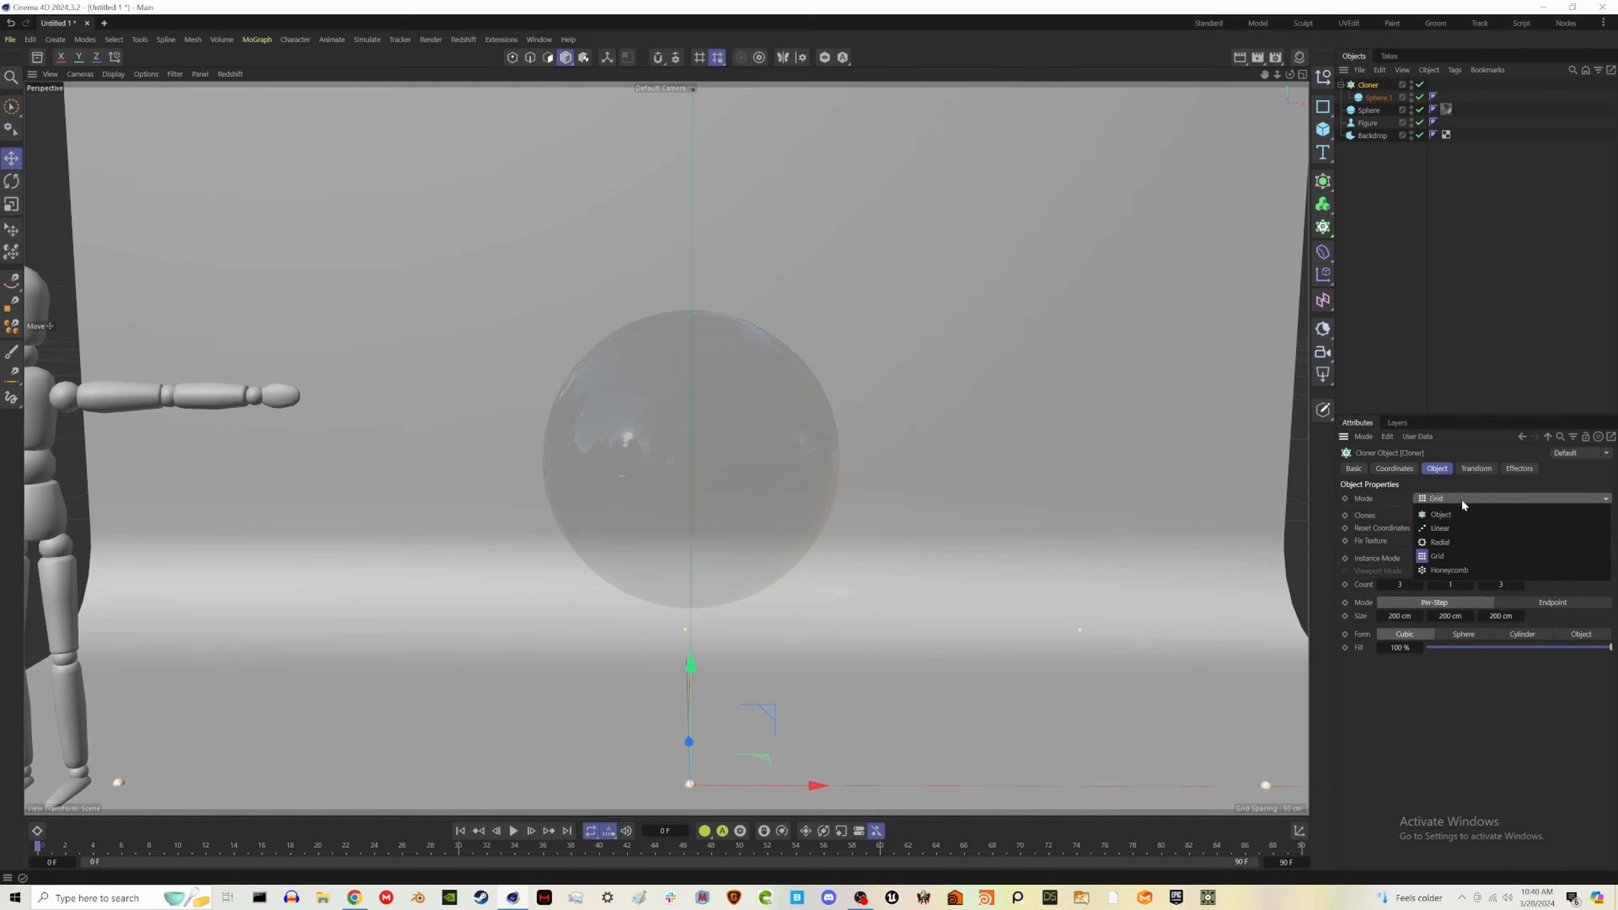
left_click(1438, 689)
left_click(1464, 634)
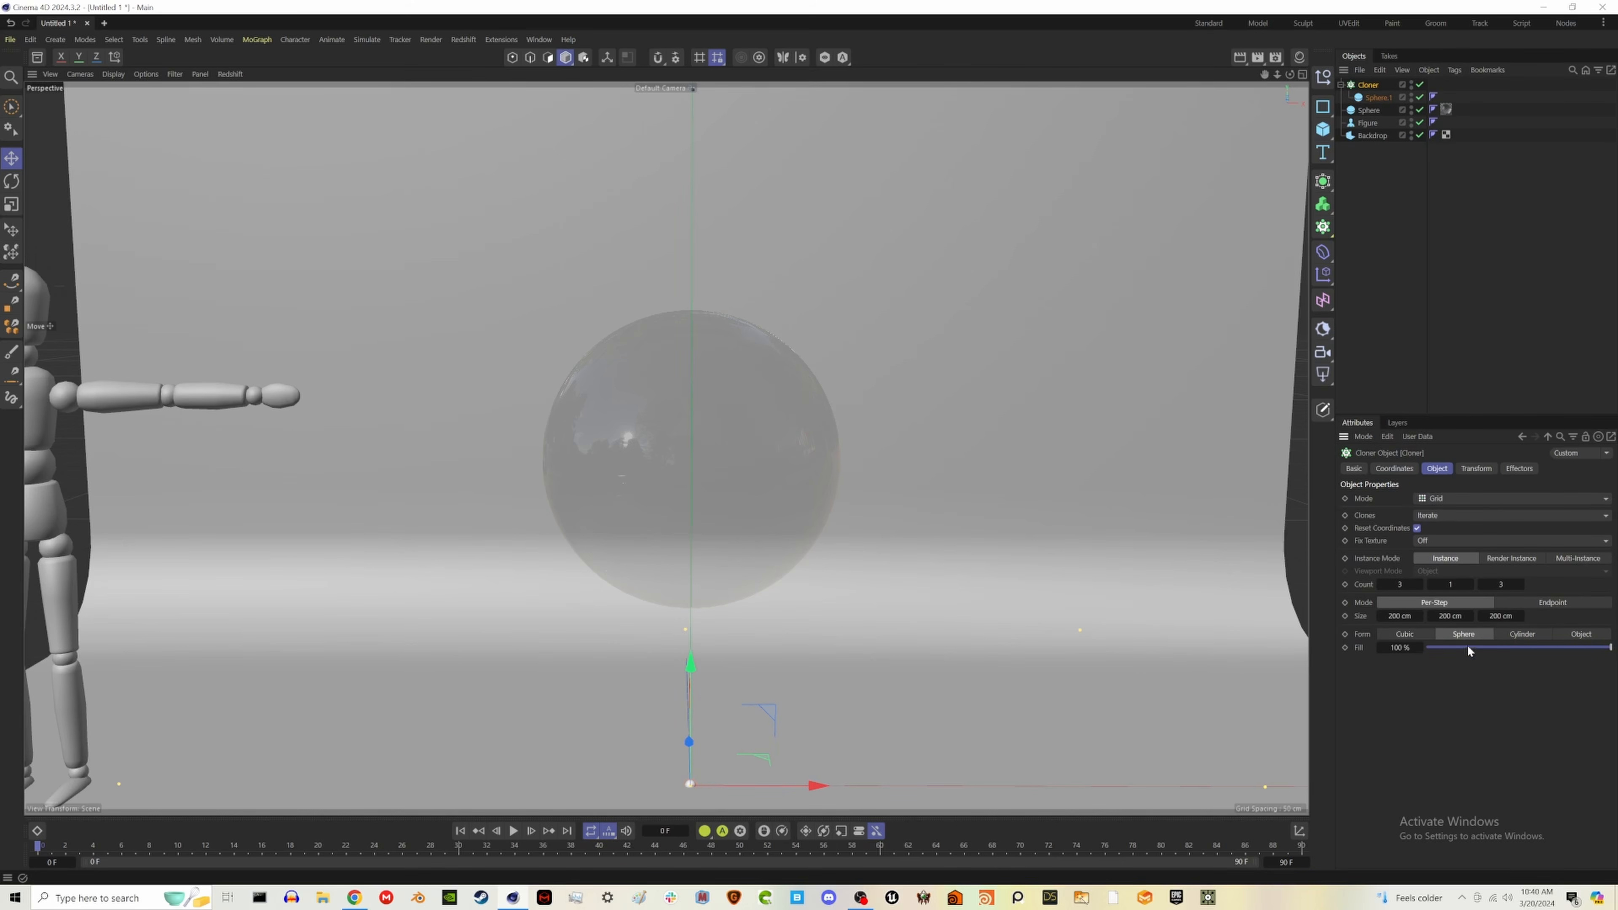
left_click_drag(690, 660, 702, 326)
- Set the Cloner's grid size to 7 cm on all three axes and its counts to 8, 6 and 8
left_click_drag(1400, 614, 1383, 615)
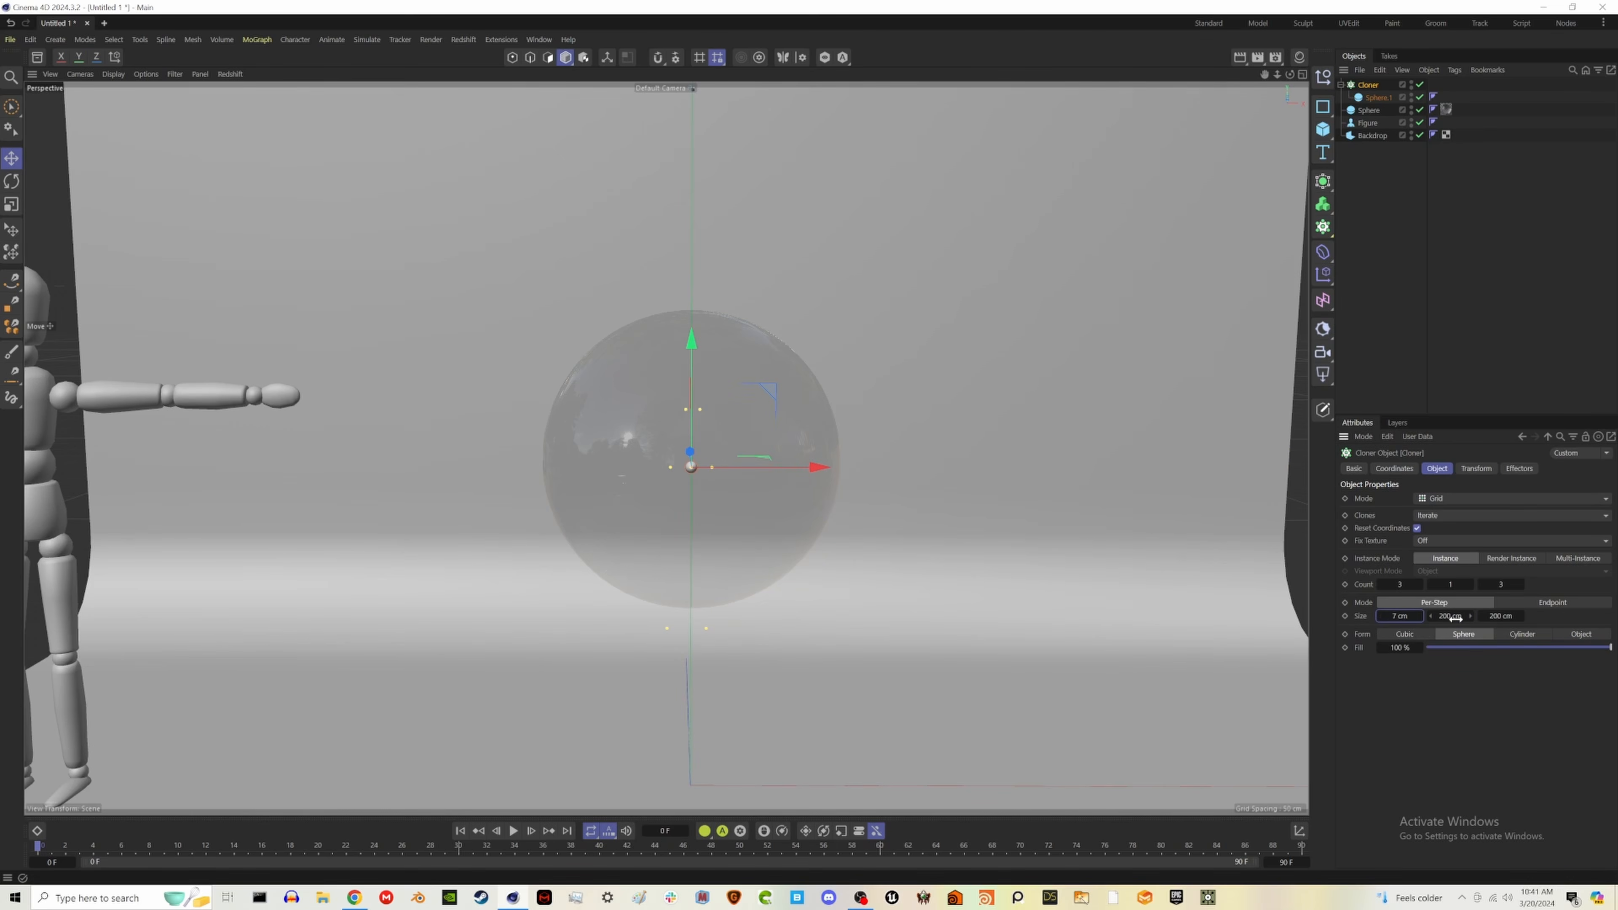
left_click_drag(1456, 618, 1374, 618)
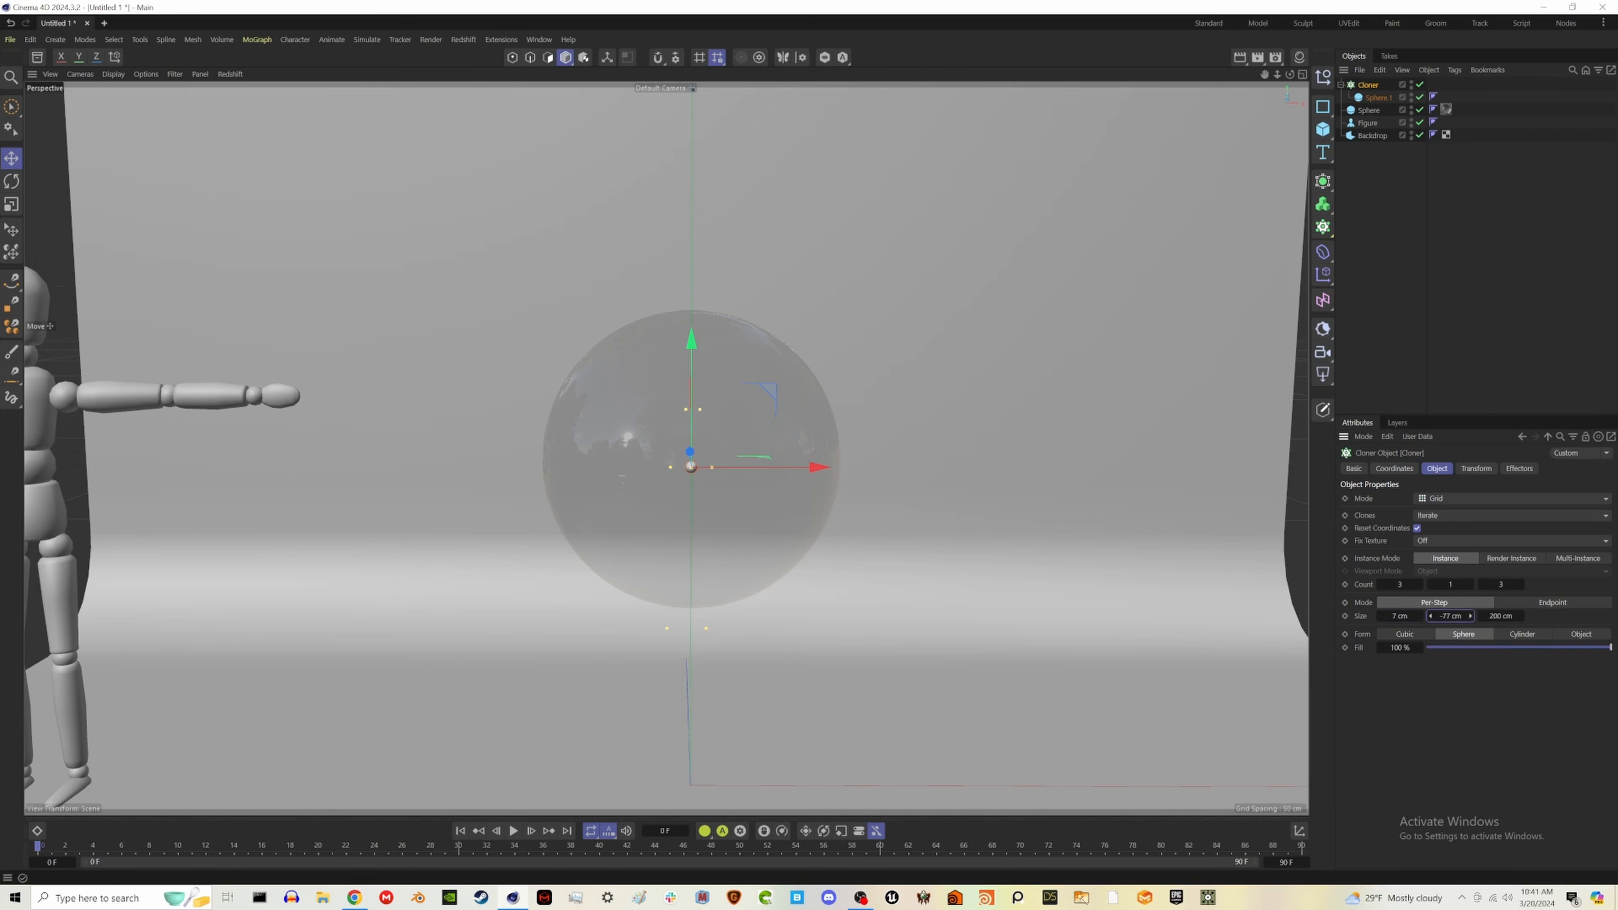
left_click_drag(1512, 622, 1465, 622)
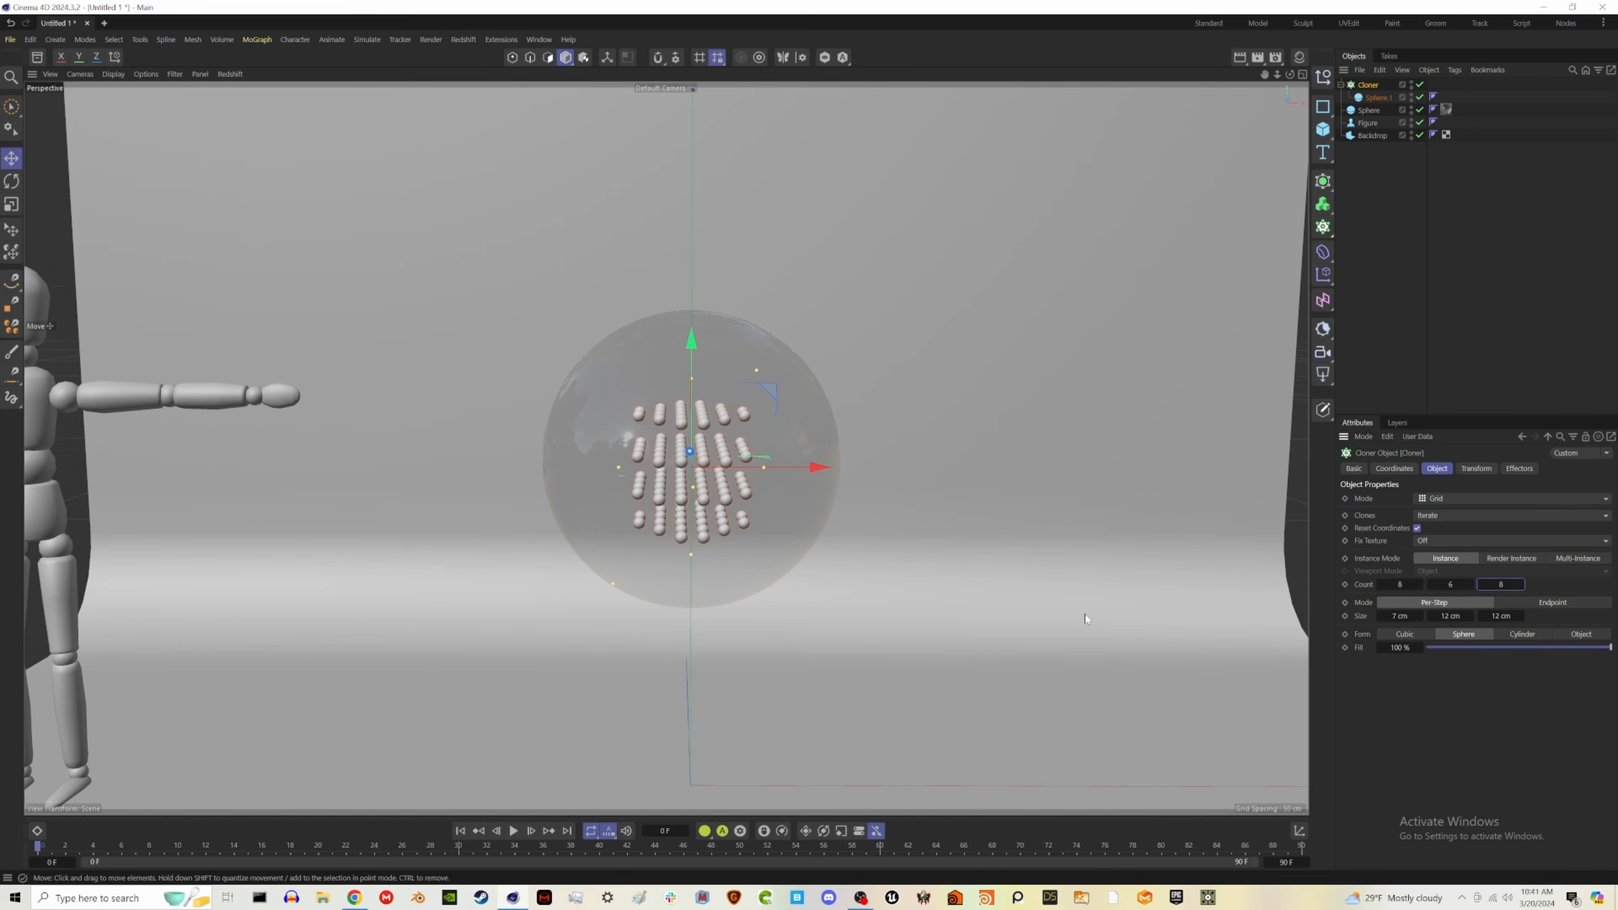
left_click_drag(911, 533, 596, 469, "alt")
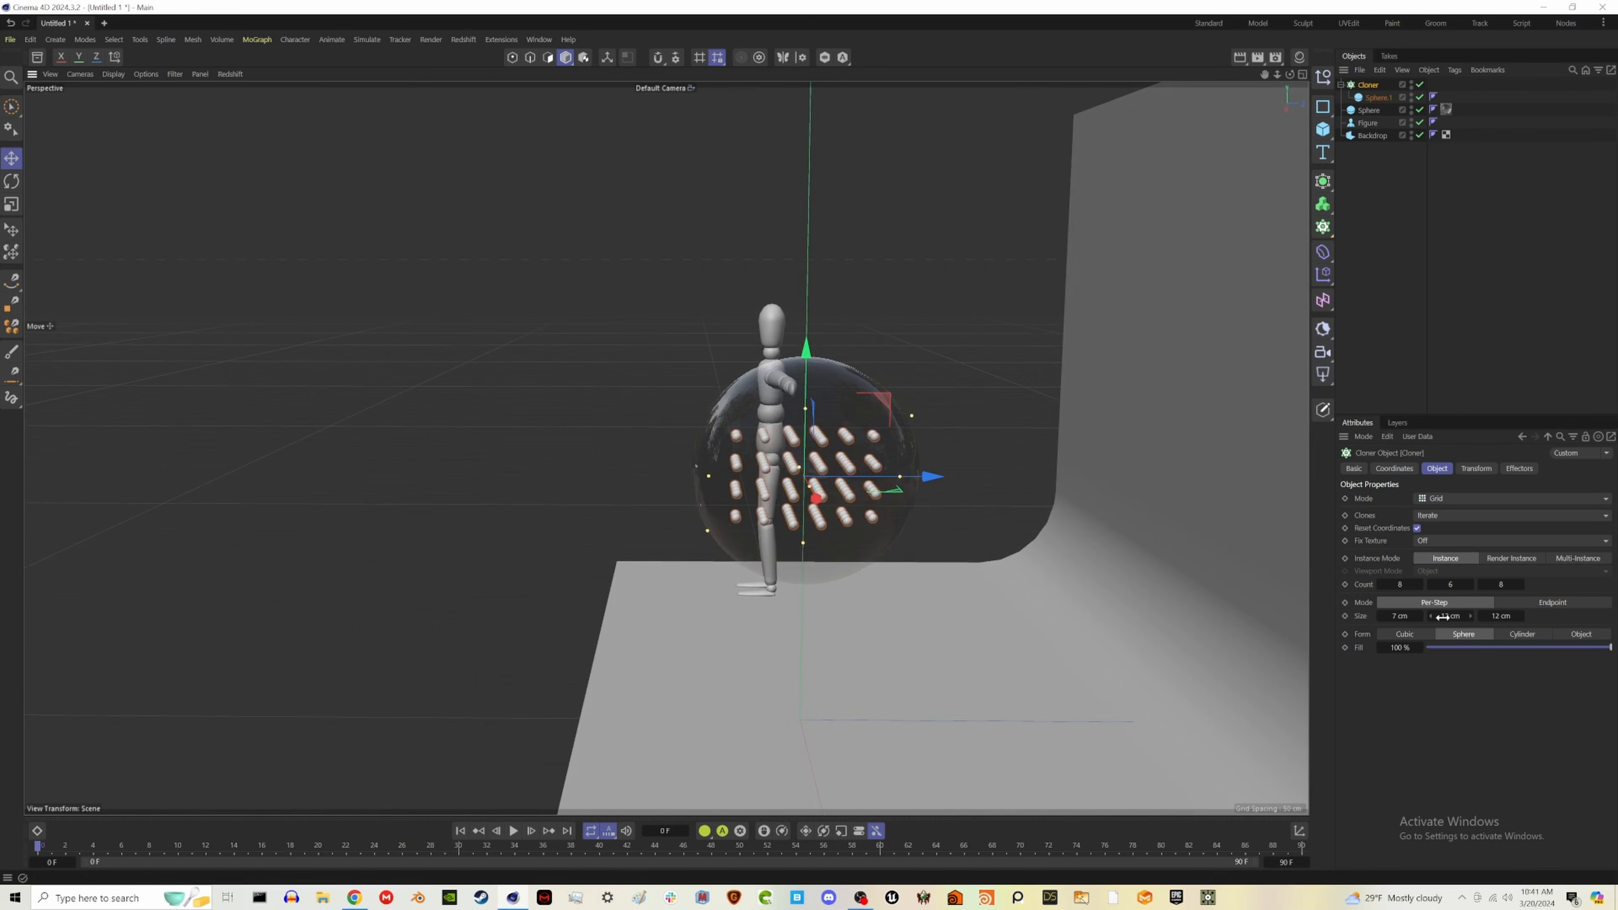
mouse_move(1443, 617)
left_mouse_down()
mouse_move(1421, 617)
mouse_move(1496, 618)
mouse_move(1478, 618)
left_mouse_up()
left_click_drag(694, 471, 990, 477, "alt")
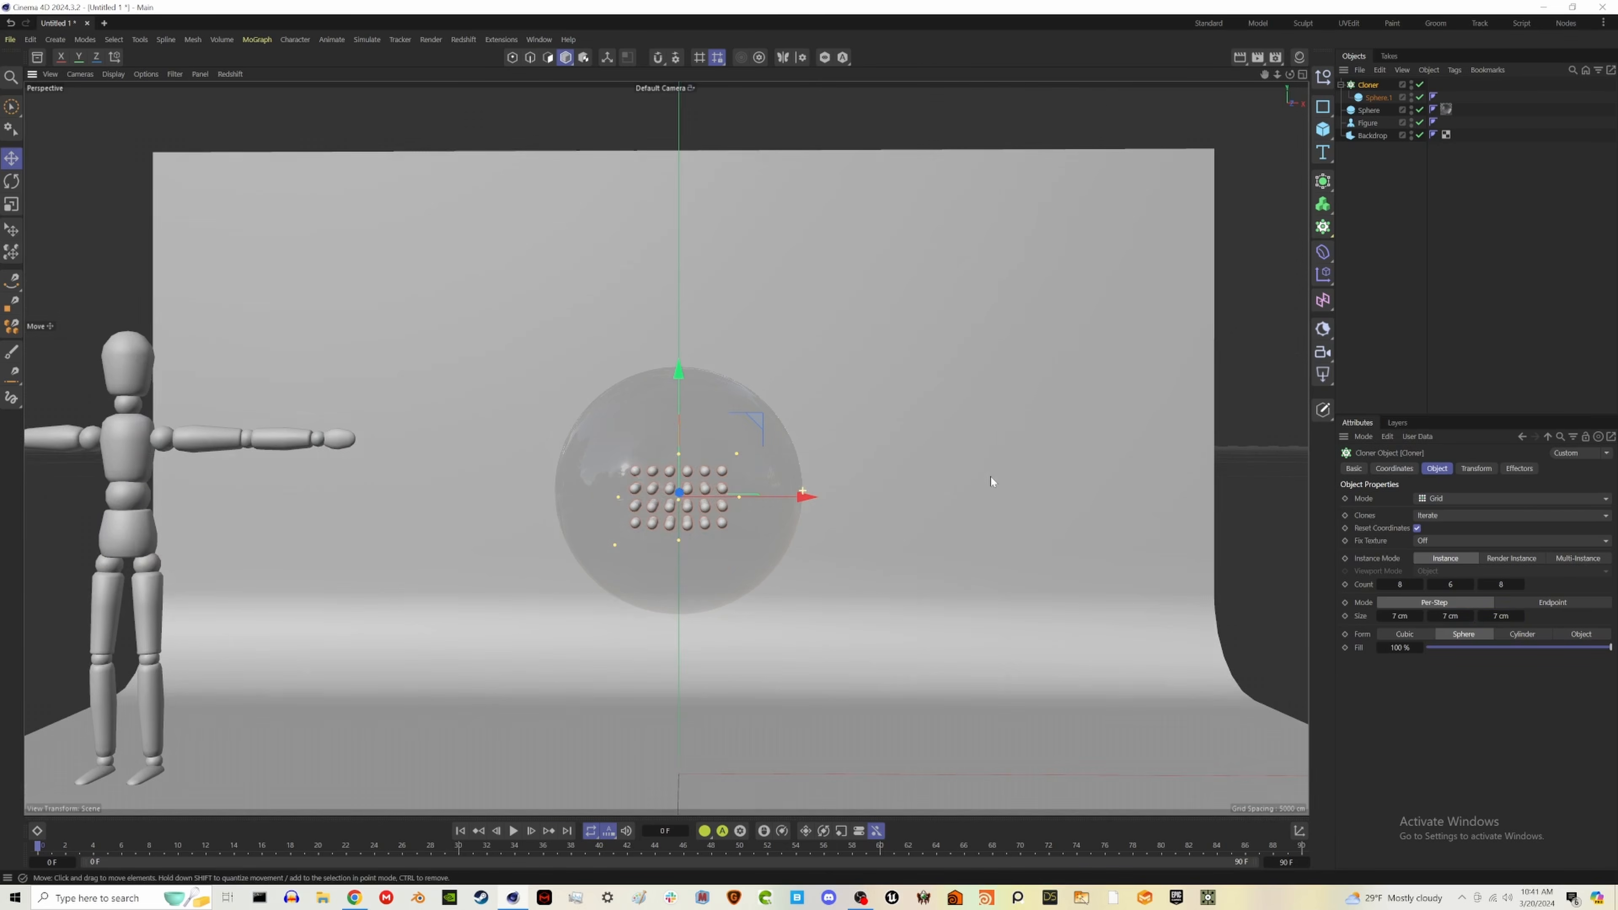
- Increase the Cloner's count to 12 on all three axes
left_click(1419, 584)
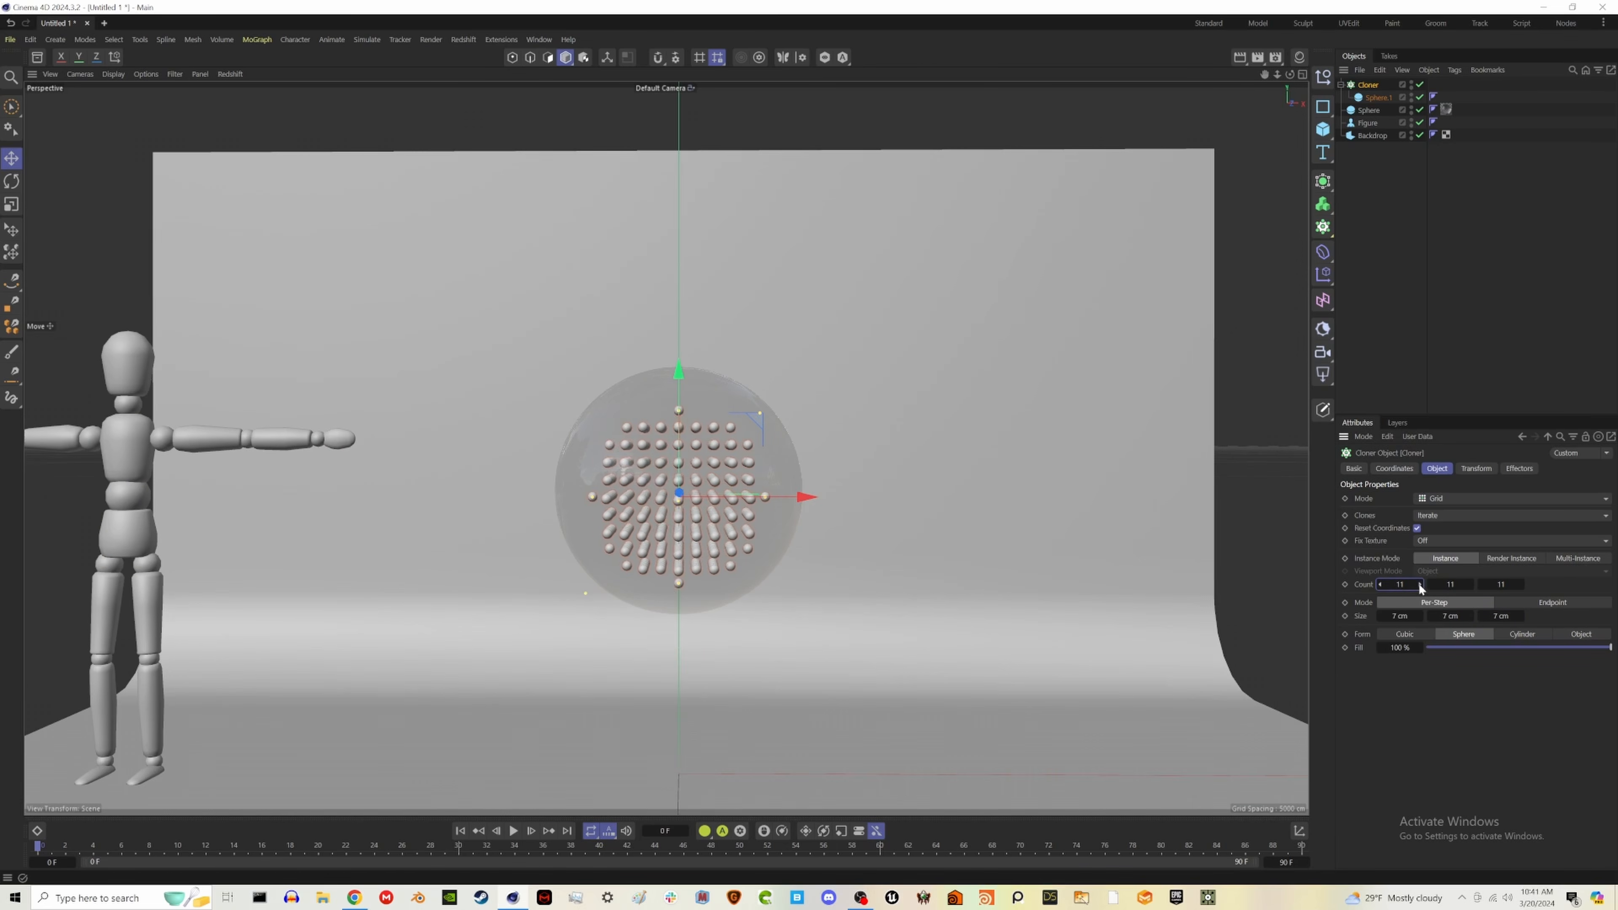
left_click(1419, 585)
left_click(1471, 585)
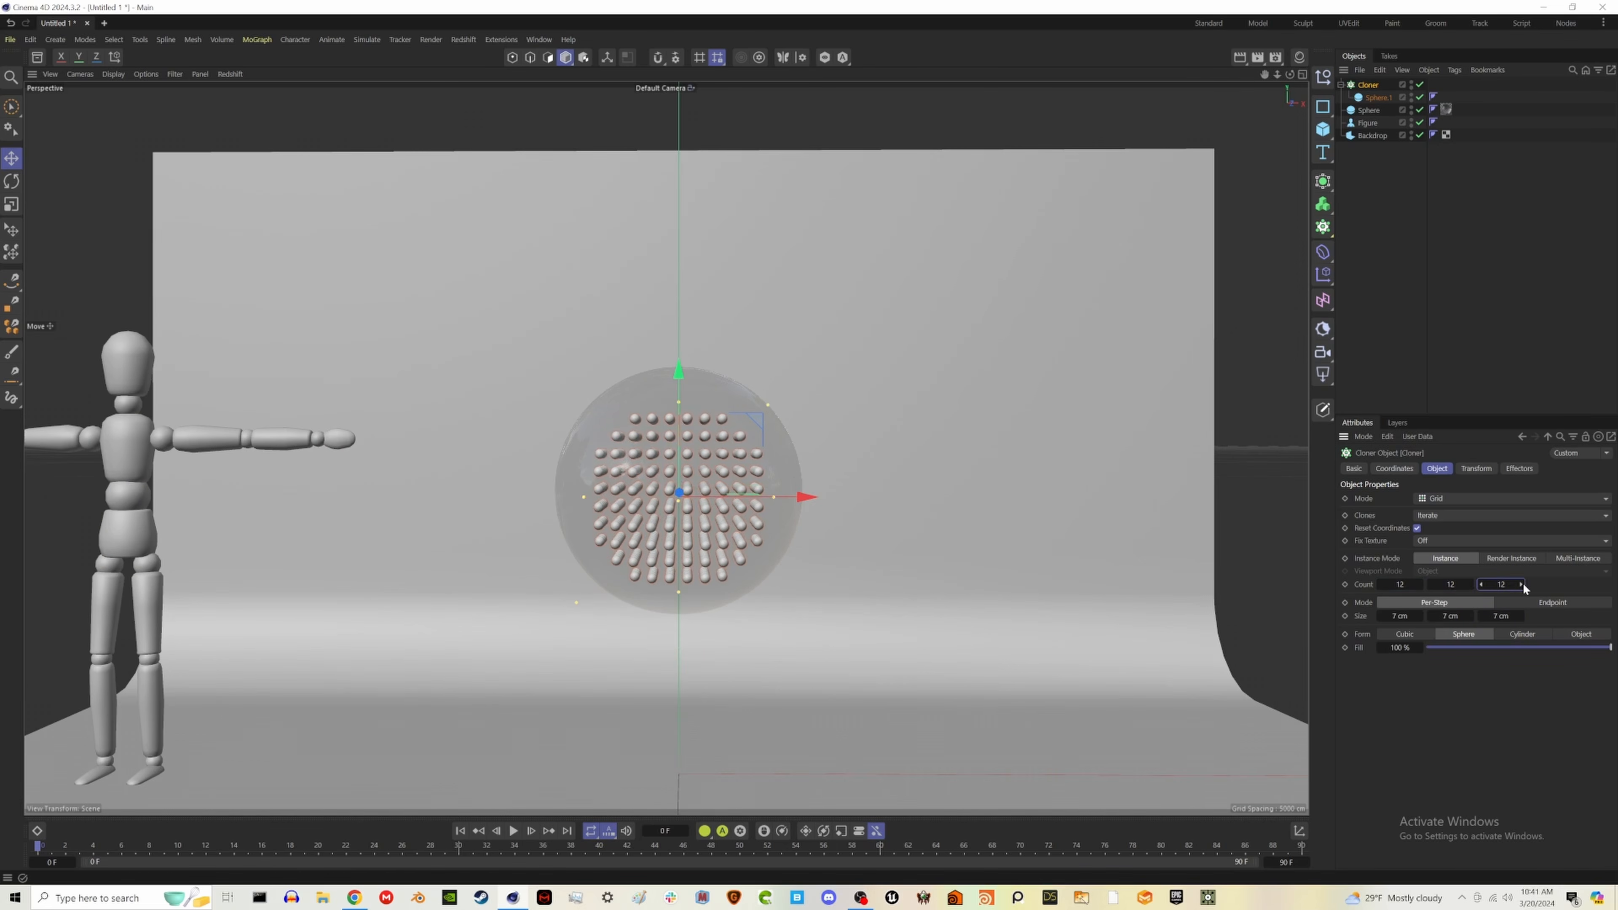
left_click(1523, 584)
left_click_drag(965, 524, 711, 507, "alt")
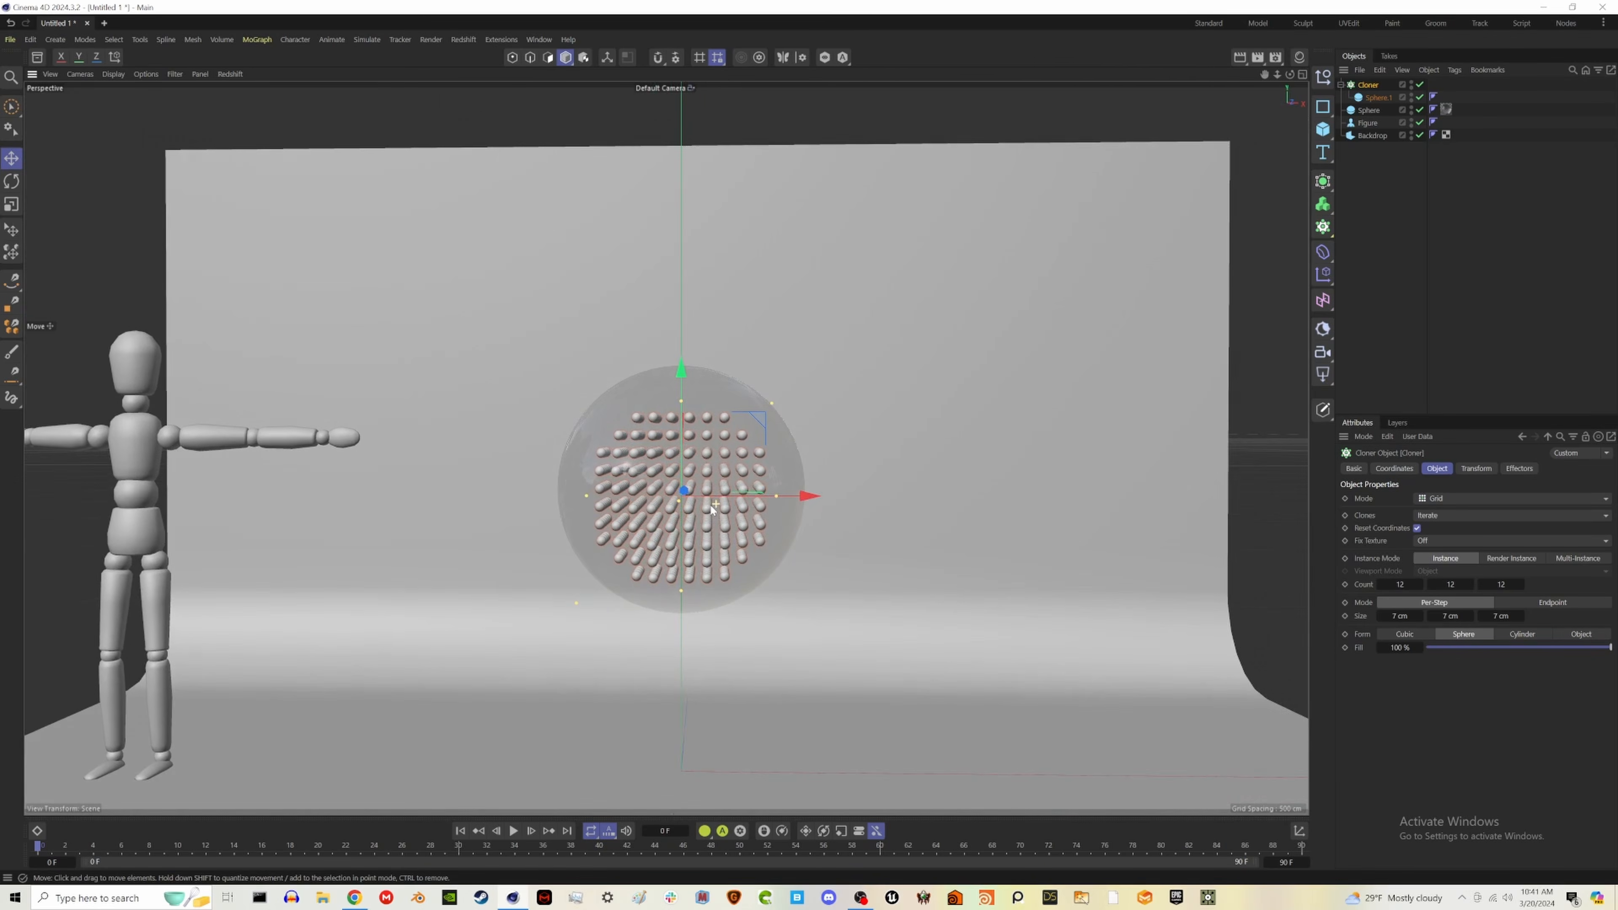
- Set the Cloner's count to 15 and its grid size to 5 cm on all three axes
left_click(1381, 615)
left_click(1431, 618)
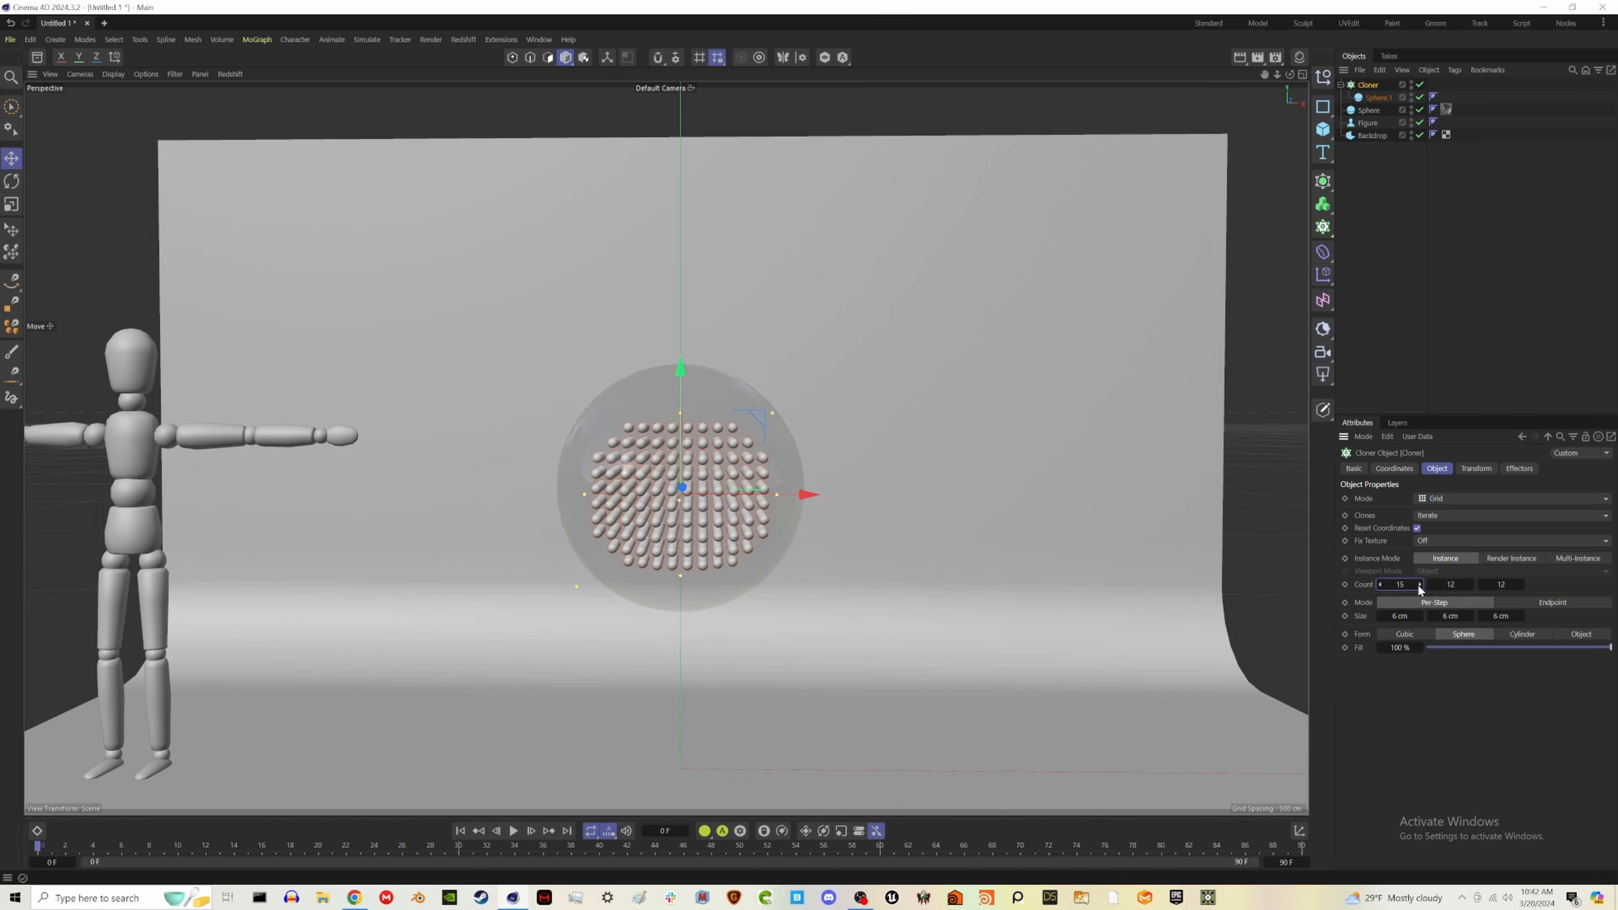
left_click(1420, 586)
left_click(1472, 584)
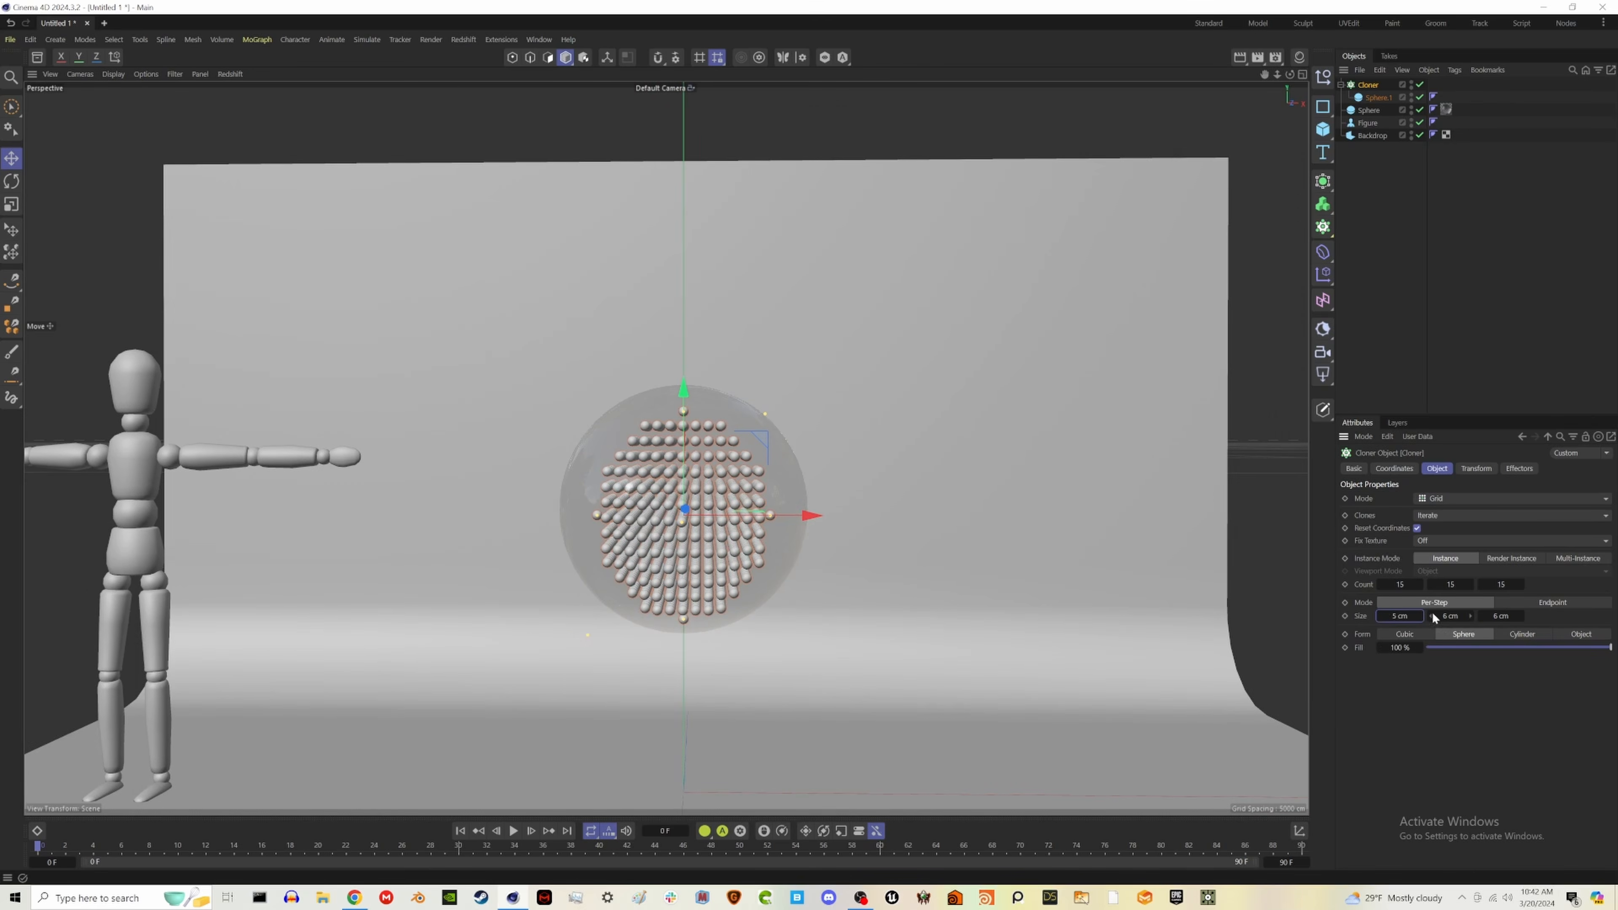
left_click(1433, 616)
left_click(1482, 617)
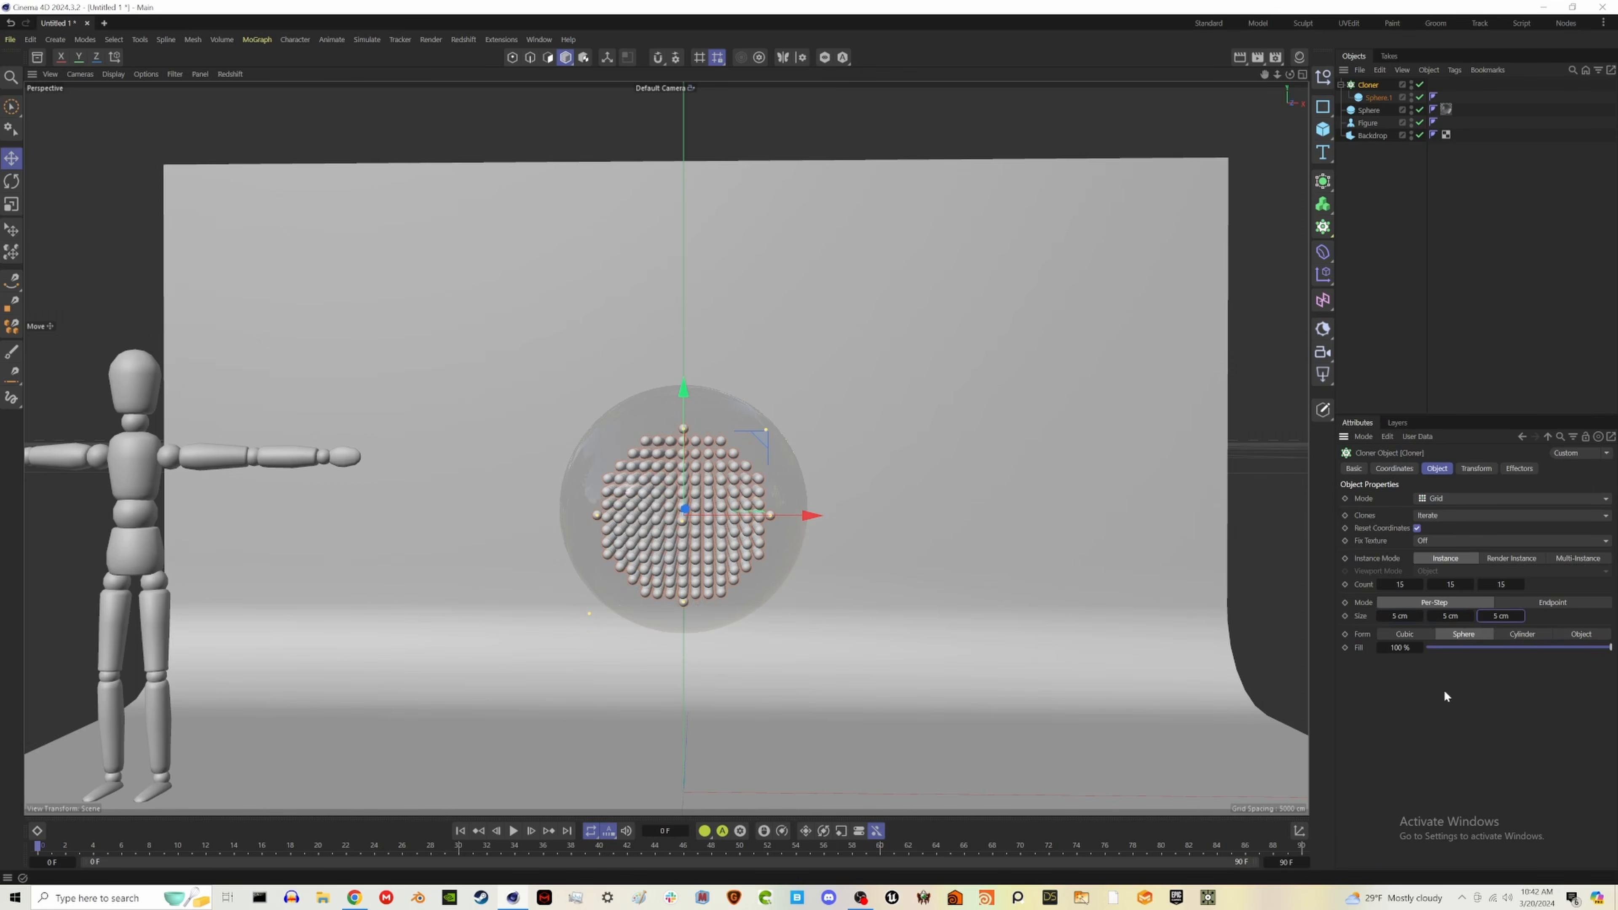
left_click_drag(669, 558, 453, 554, "alt")
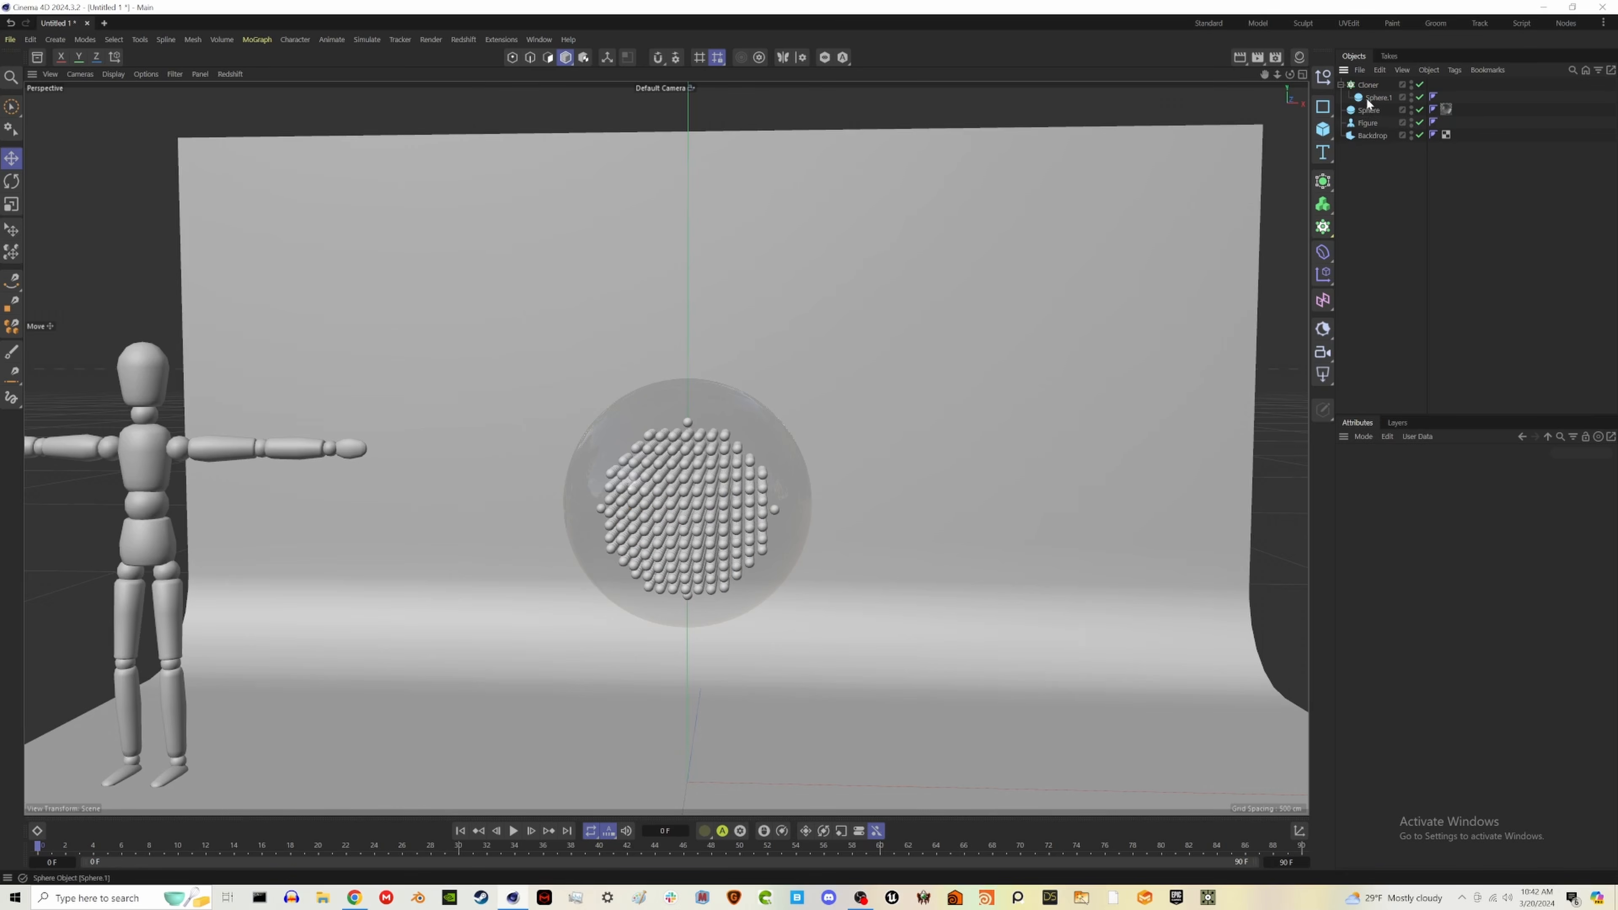
- Make the glass sphere editable and add a Cloth simulation tag to it
left_click(1364, 112)
key("c")
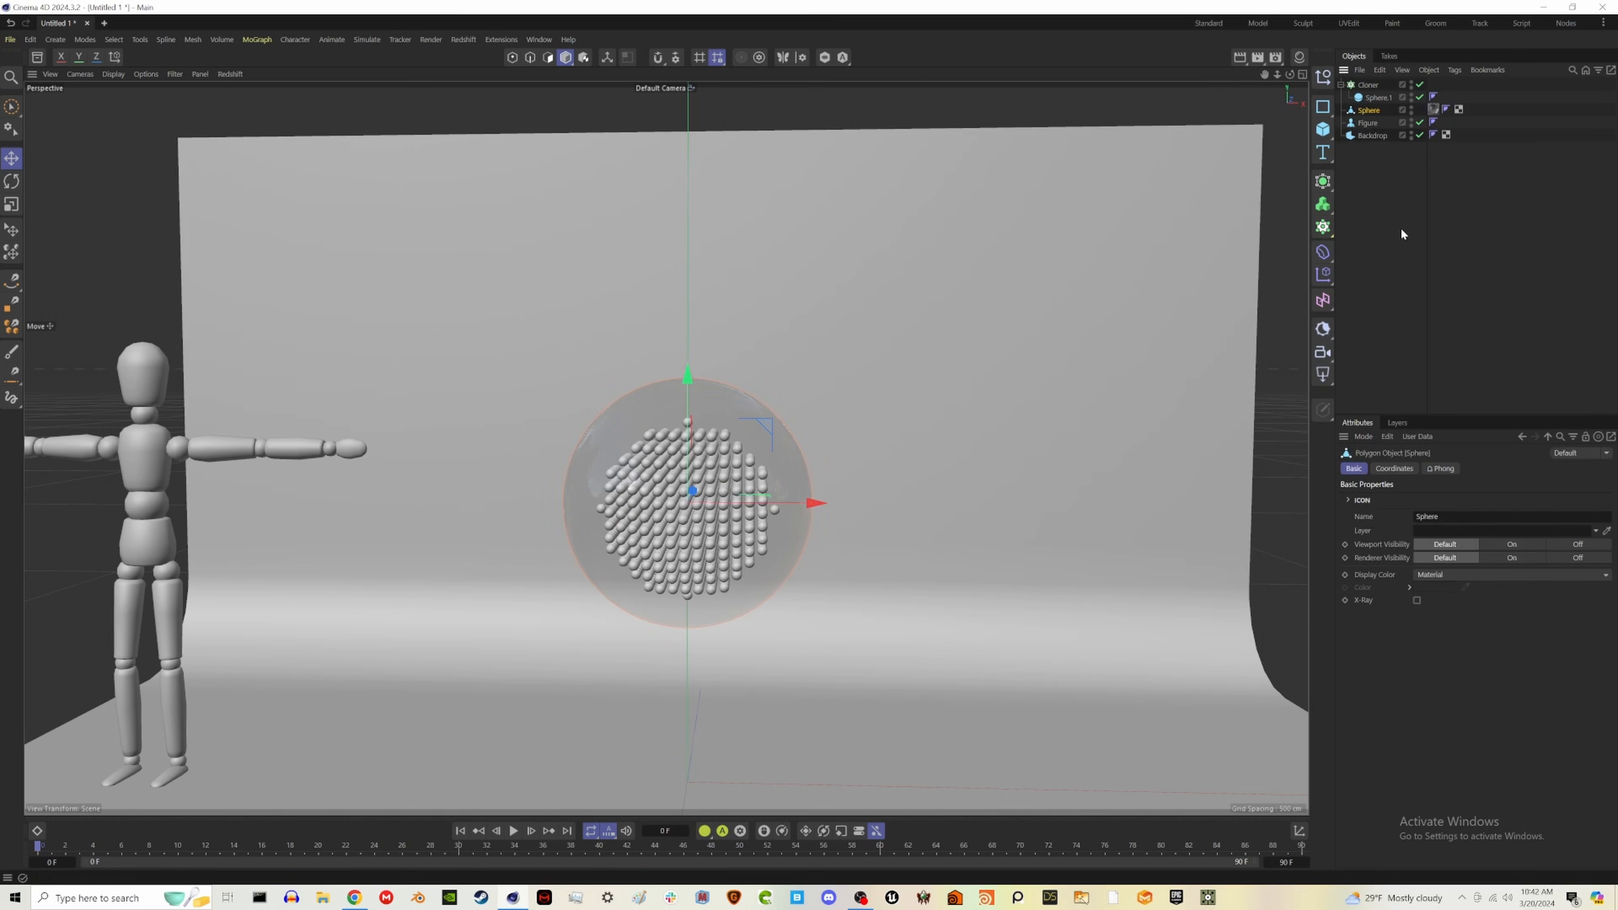
left_click(1403, 236)
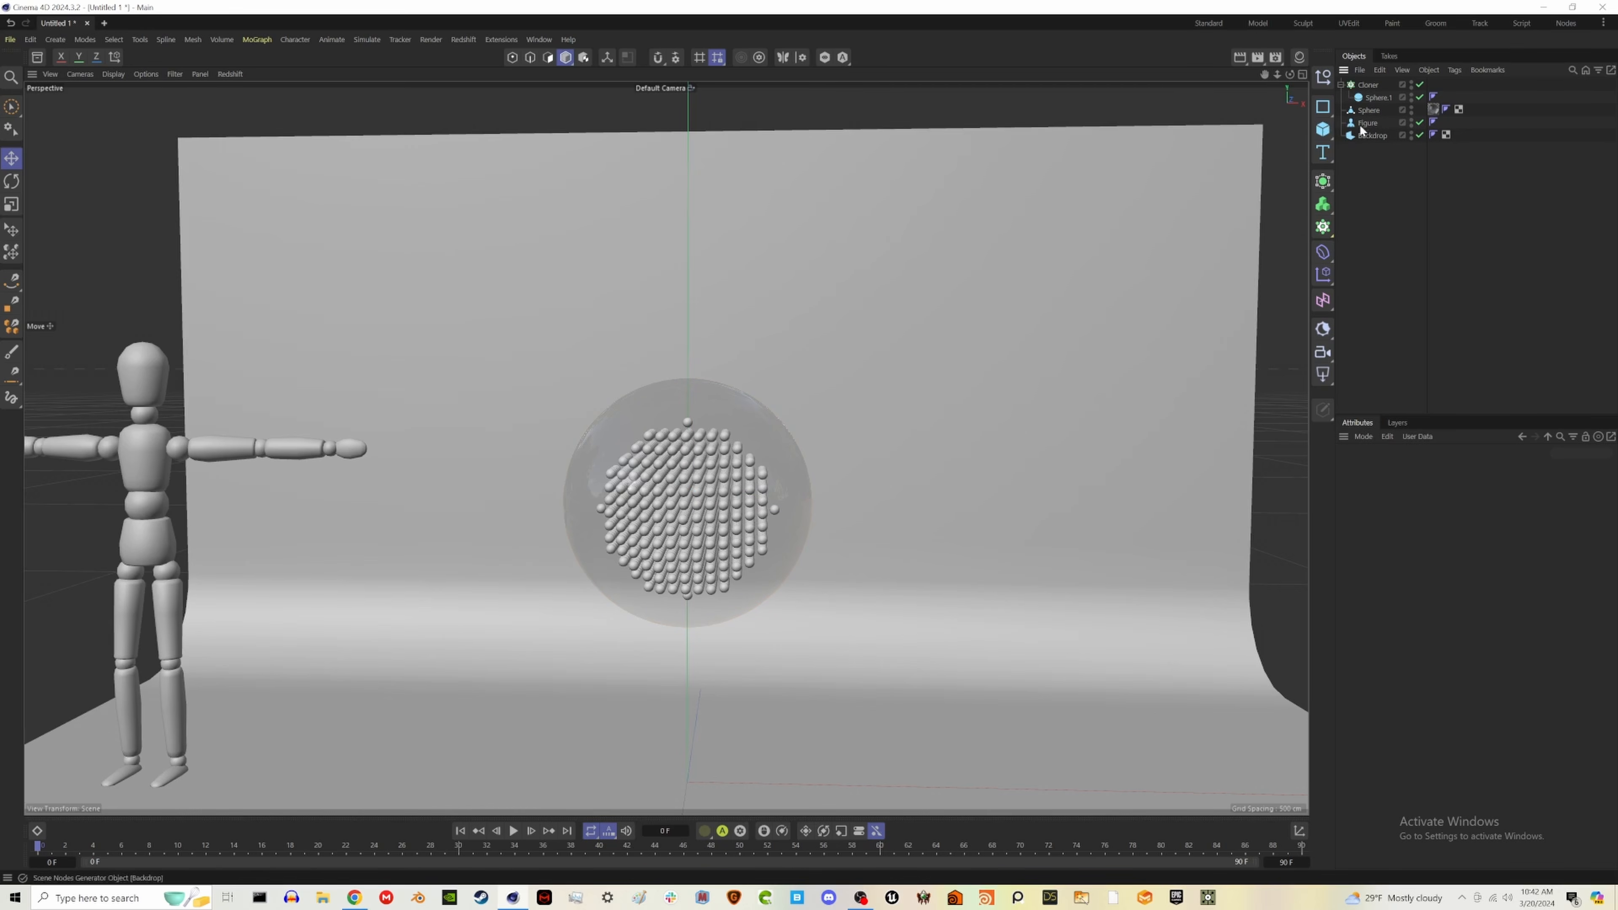
left_click(1364, 112)
right_click(1365, 112)
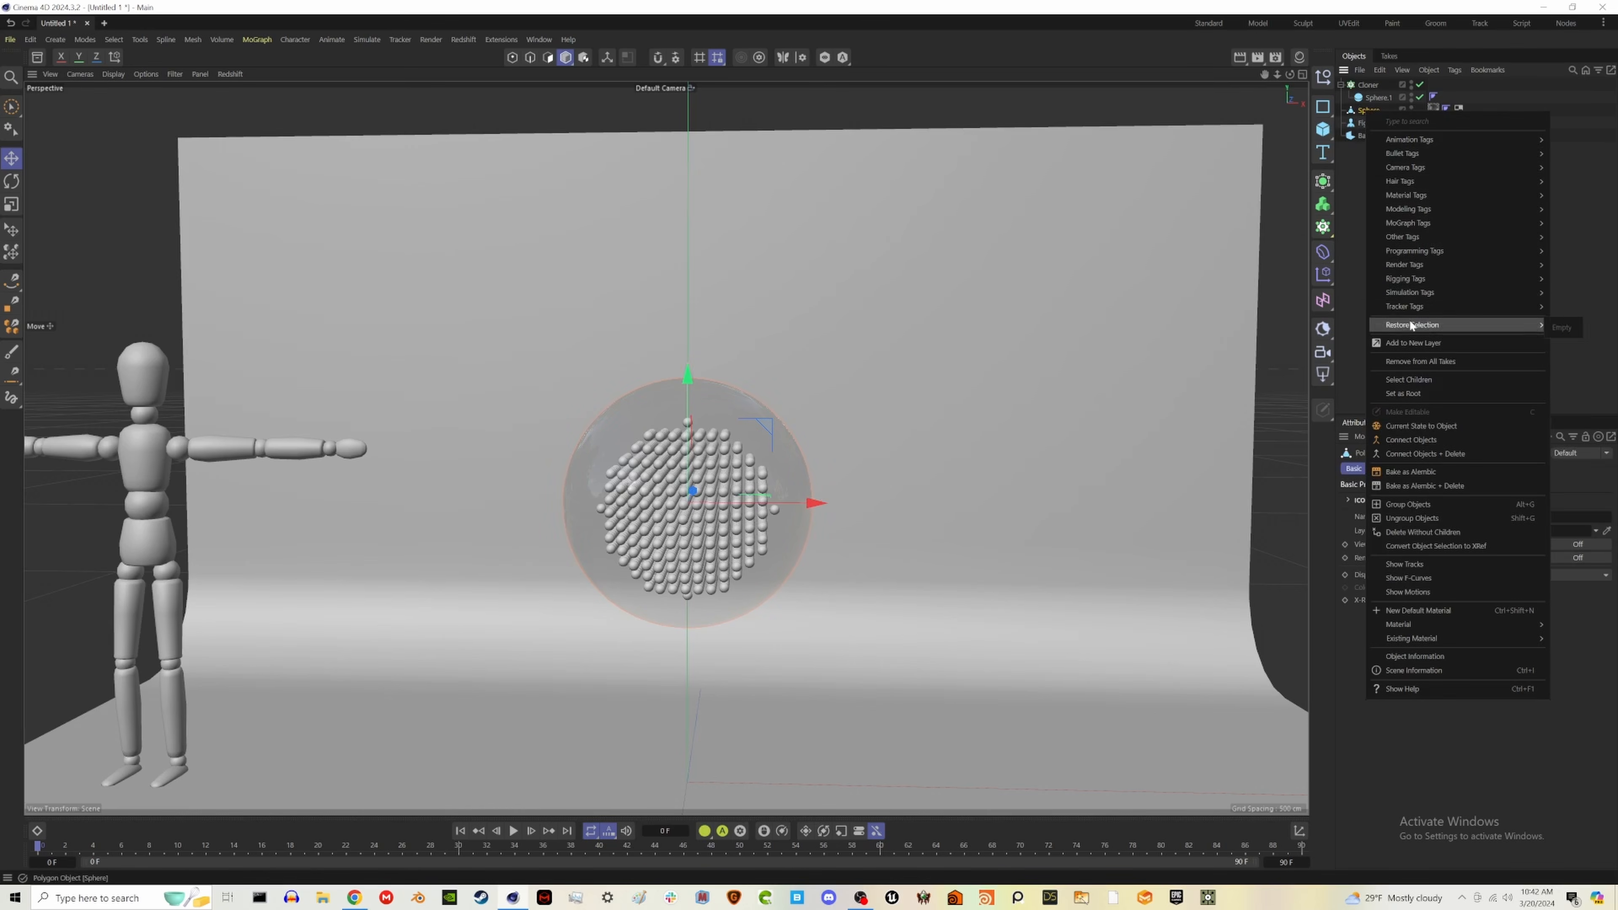
mouse_move(1413, 295)
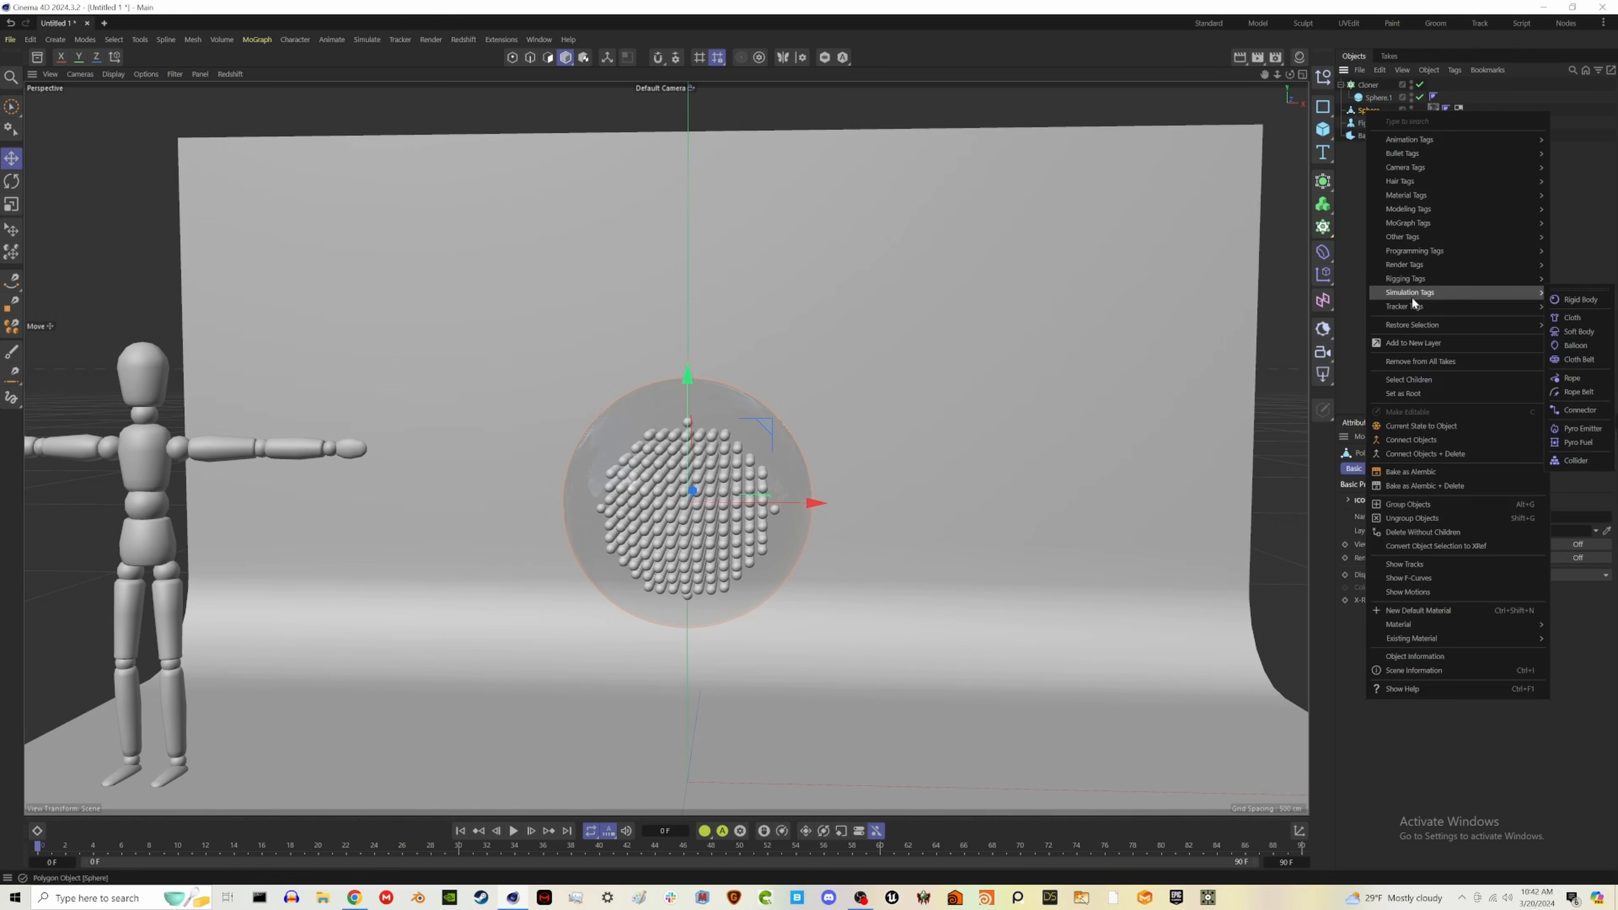
left_click(1574, 318)
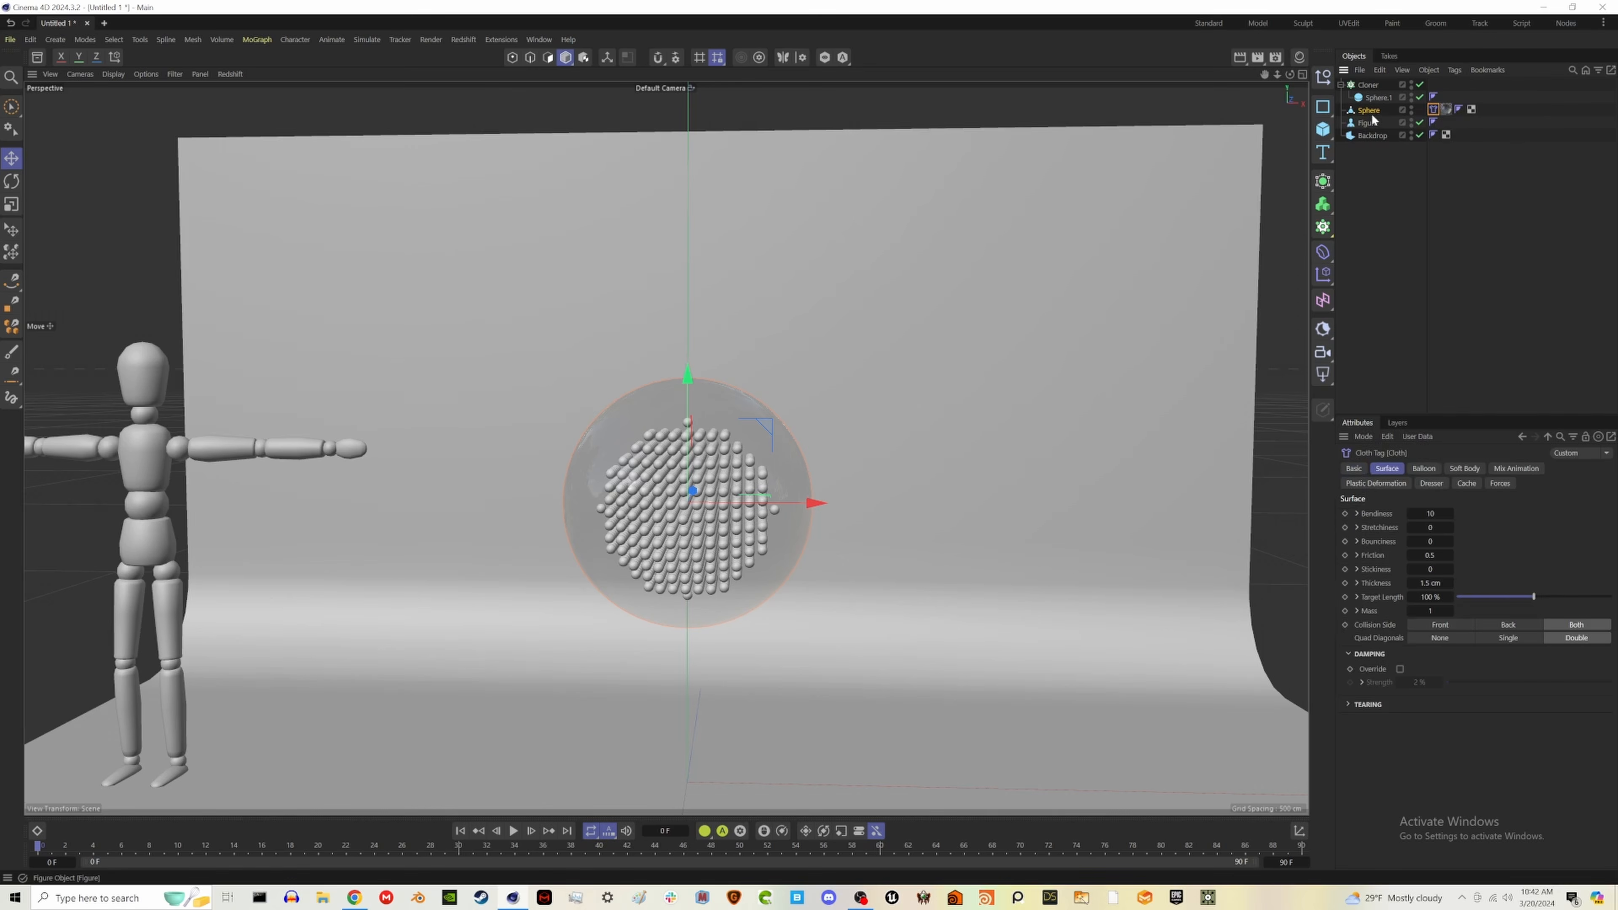
- Add a Rigid Body simulation tag to the Cloner and change its collision thickness
left_click(1369, 87)
right_click(1371, 93)
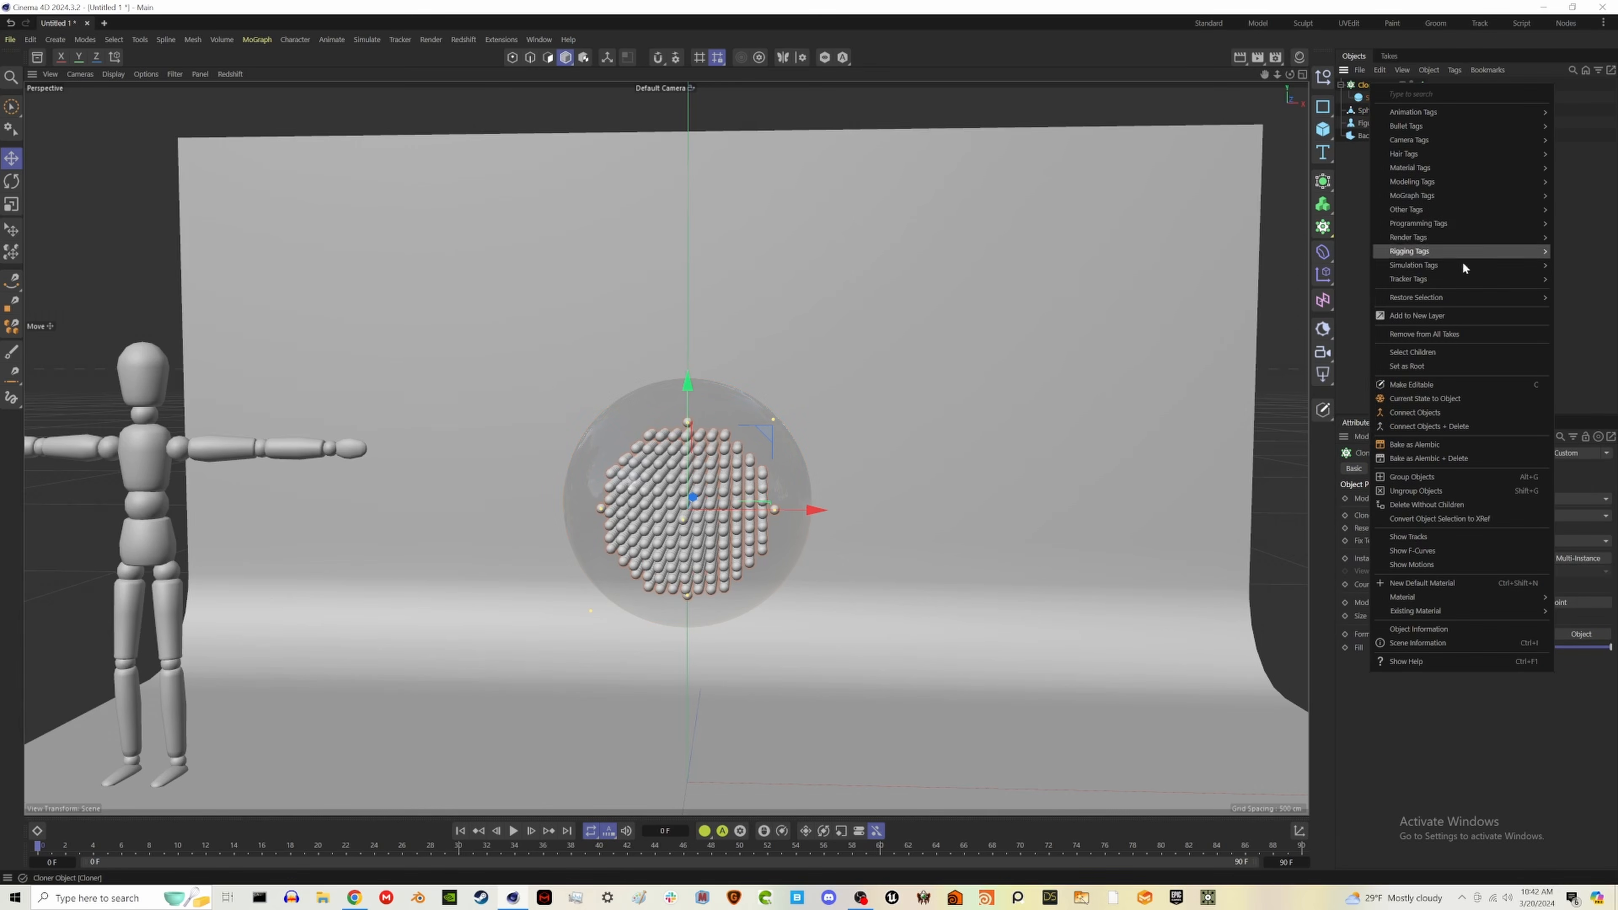
mouse_move(1463, 265)
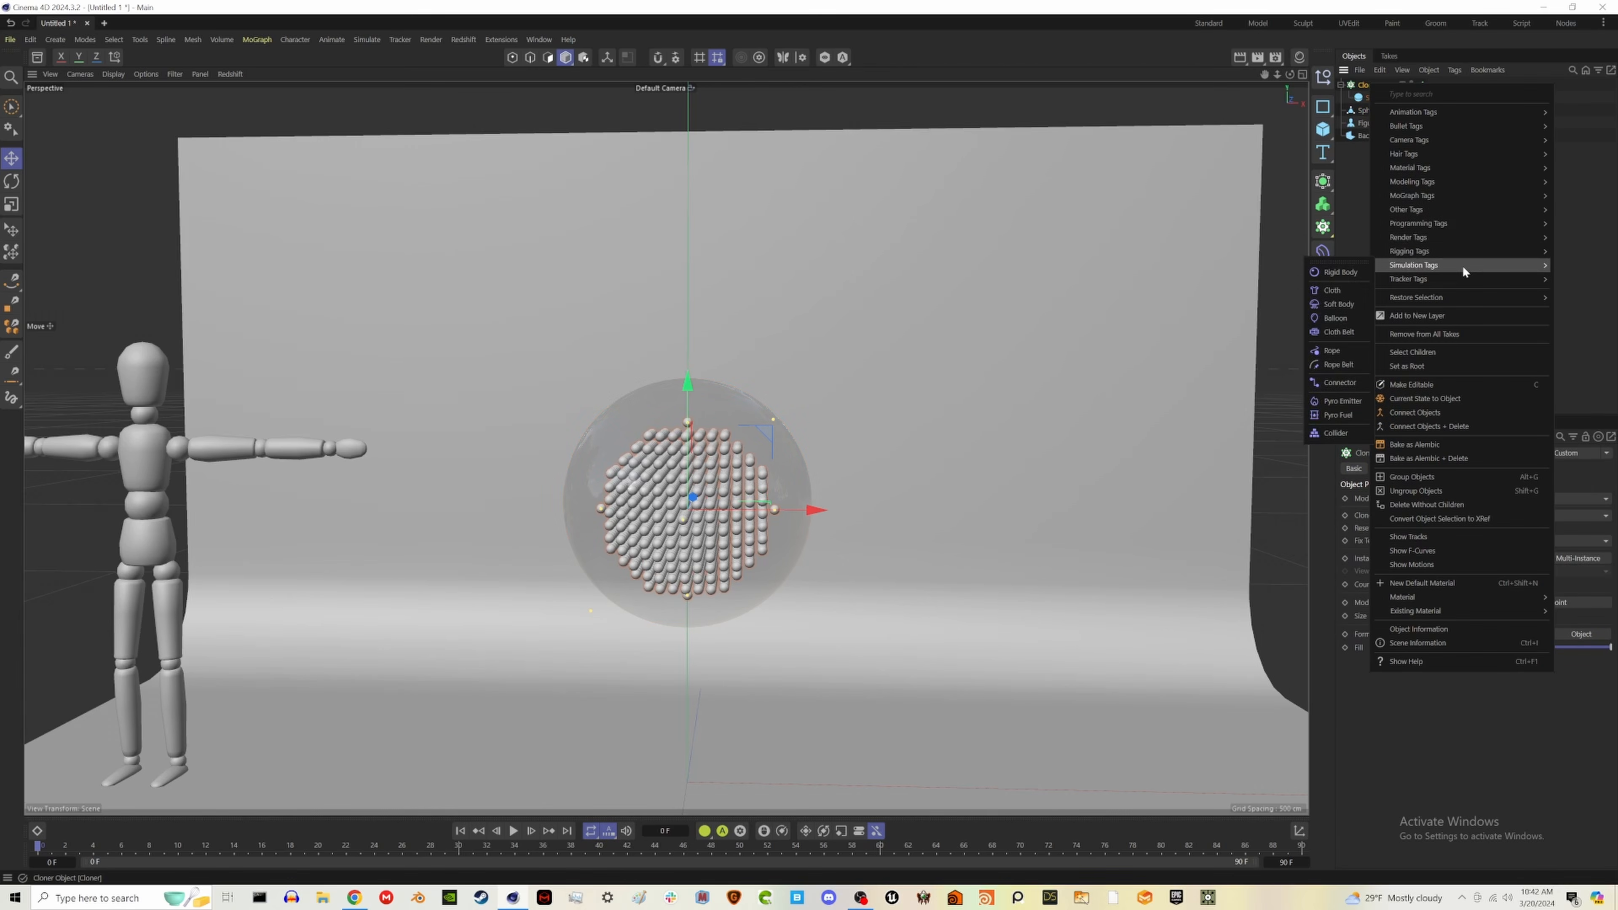
left_click(1334, 273)
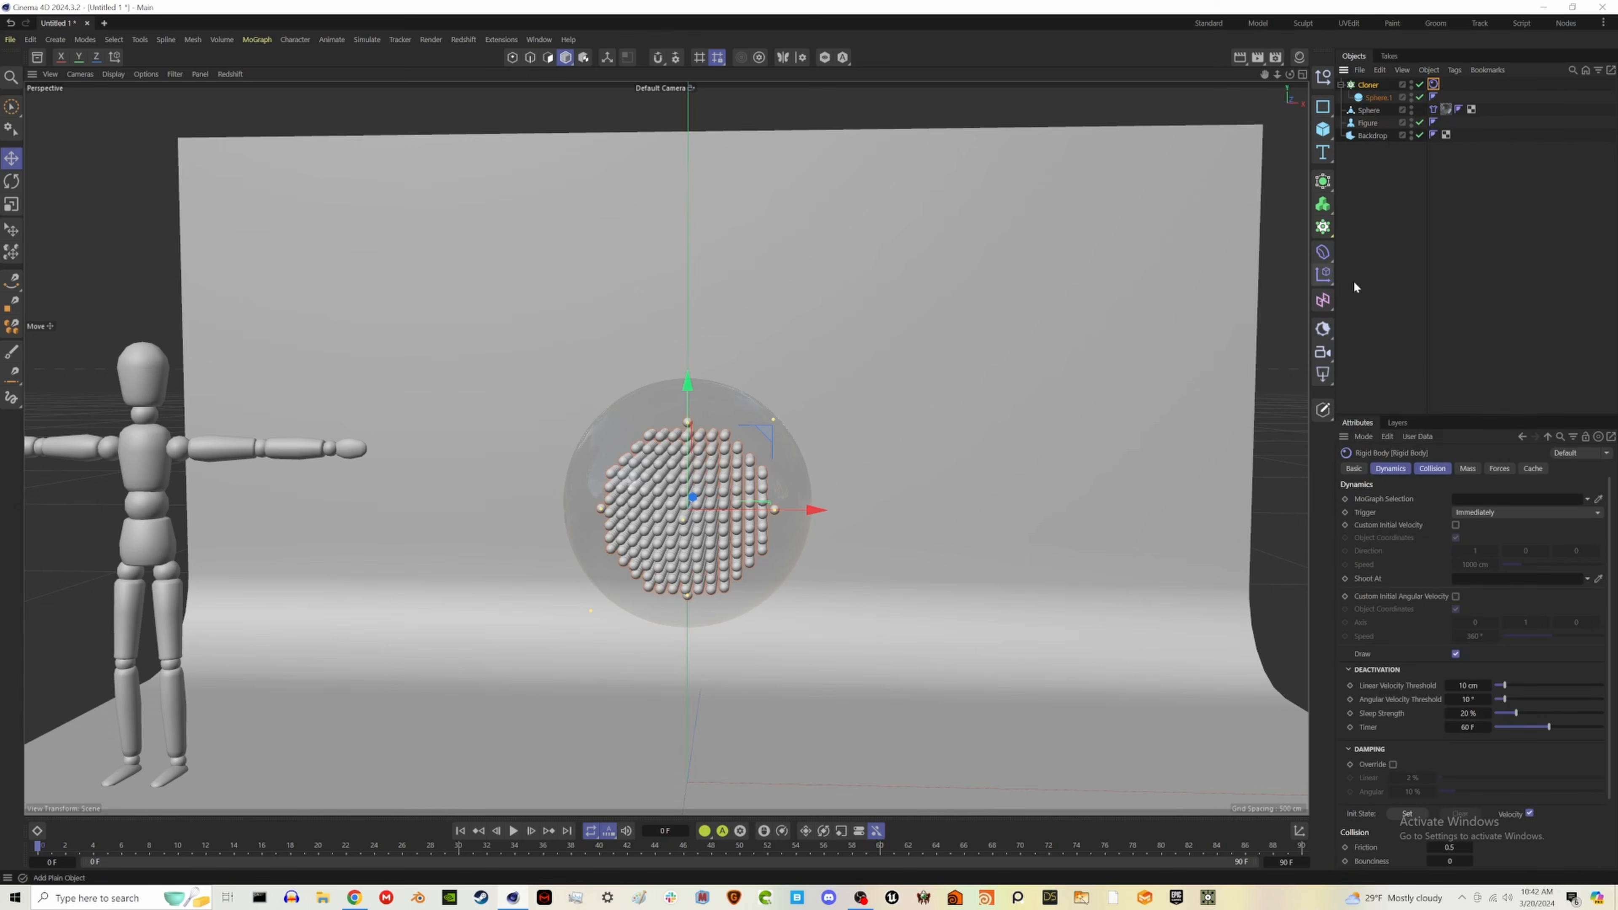
left_click(1431, 469)
left_click(1451, 541)
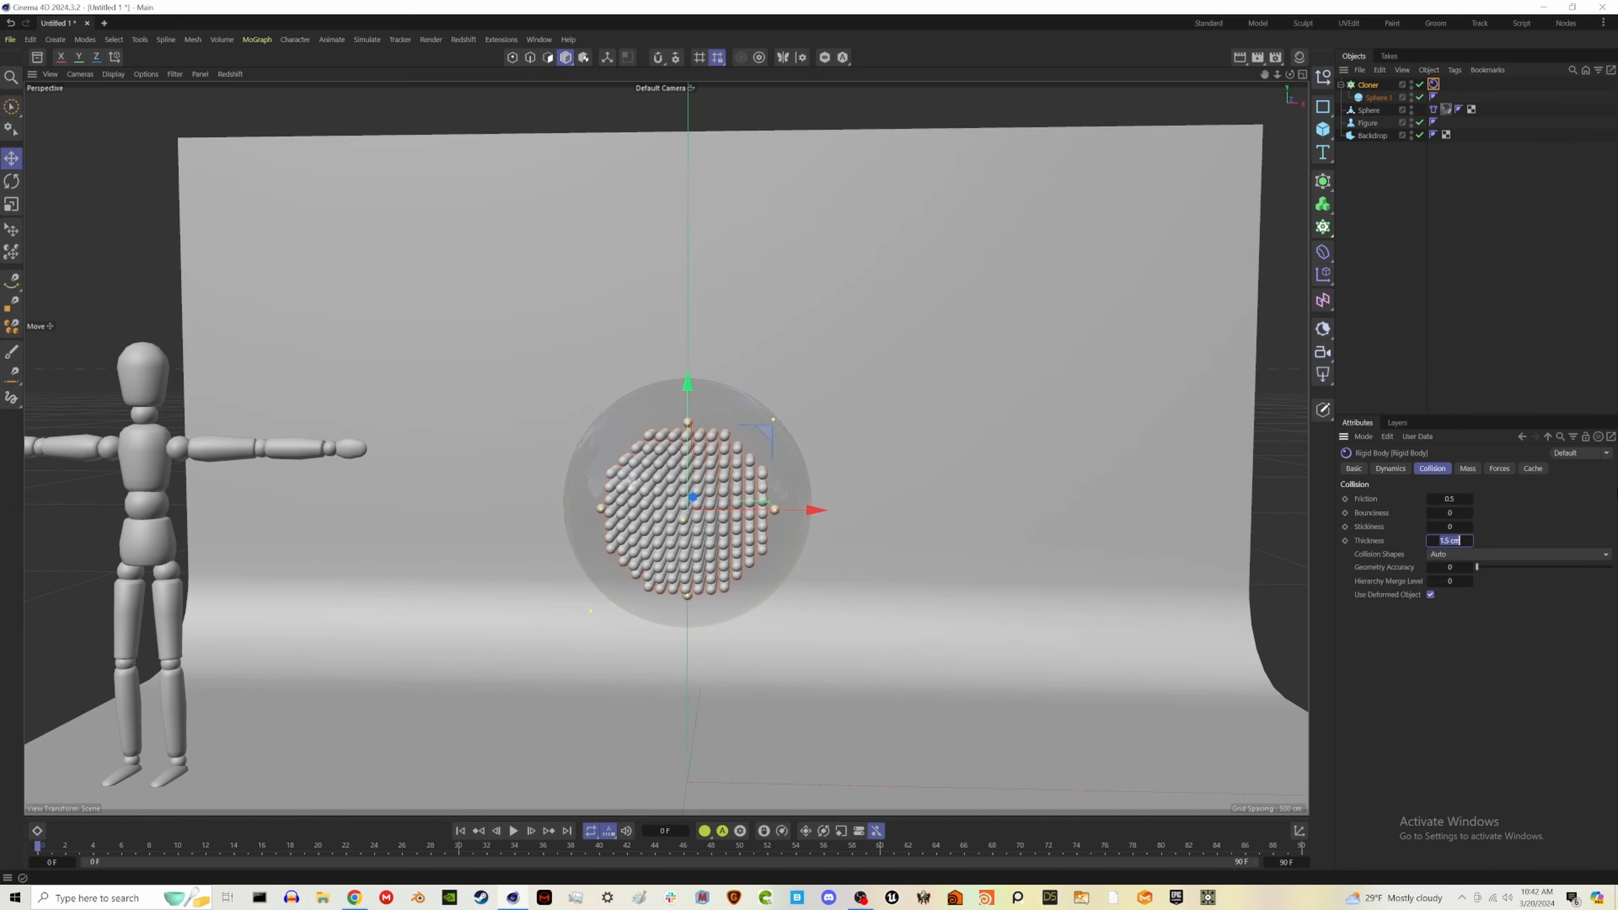
key("BackSpace")
- Set the glass sphere's cloth thickness to 0.5 cm, bendiness to 500 and stretchiness to 100
left_click(1434, 109)
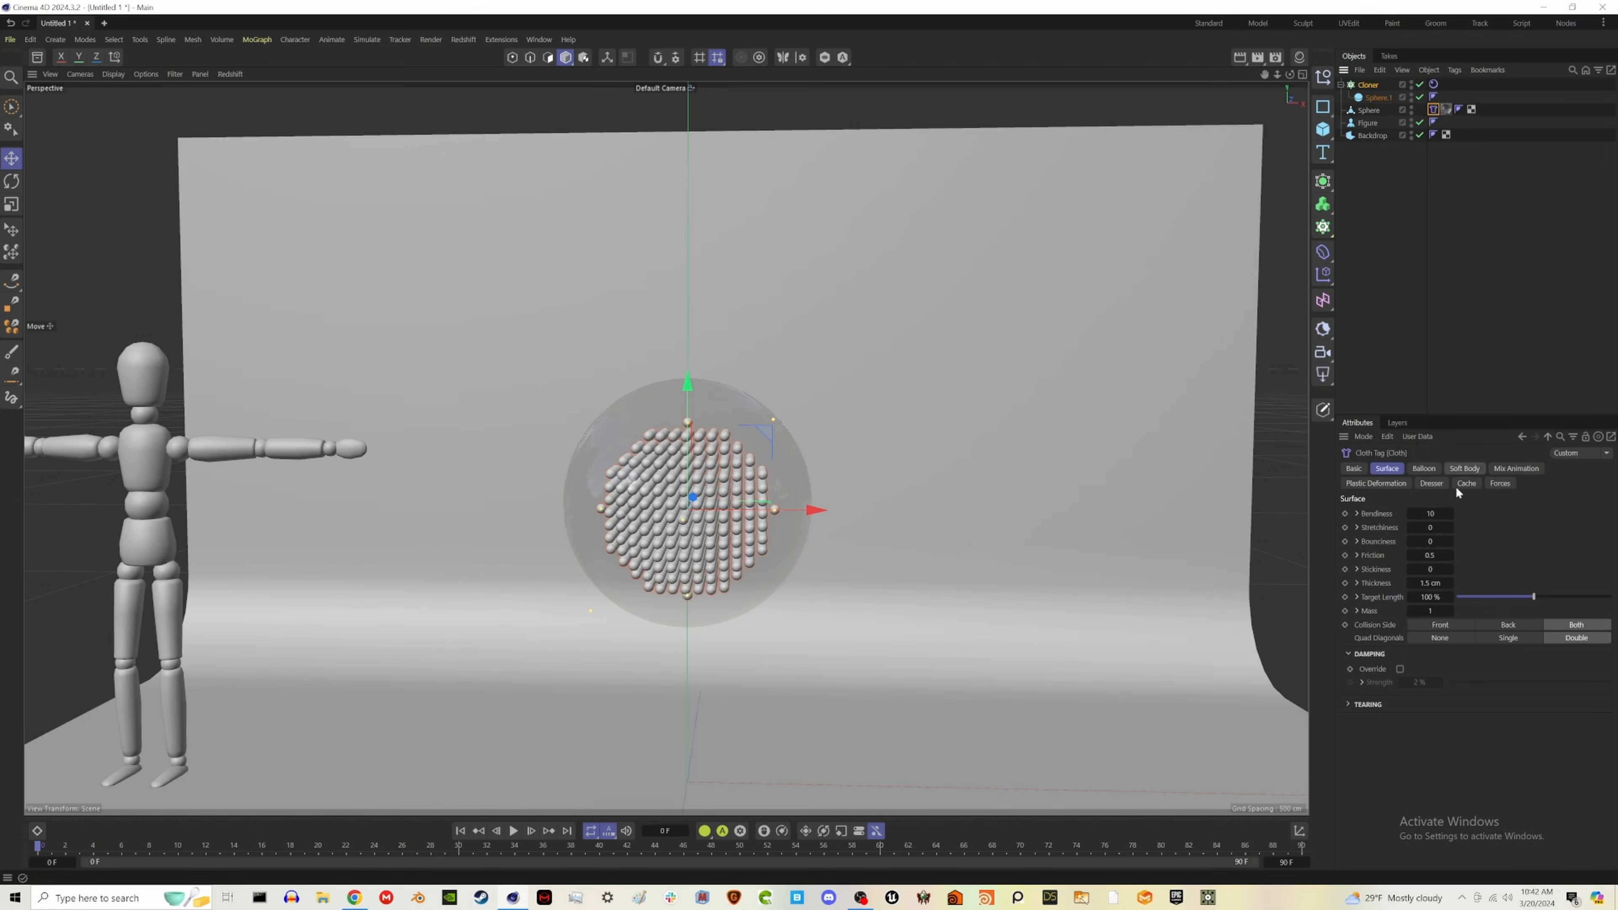
left_click(1429, 583)
key("BackSpace")
left_click(1443, 513)
left_click(1444, 528)
- Keyframe the cloth's Target Length at 100% on frame 0 and 80% on frame 30
left_click(1346, 597)
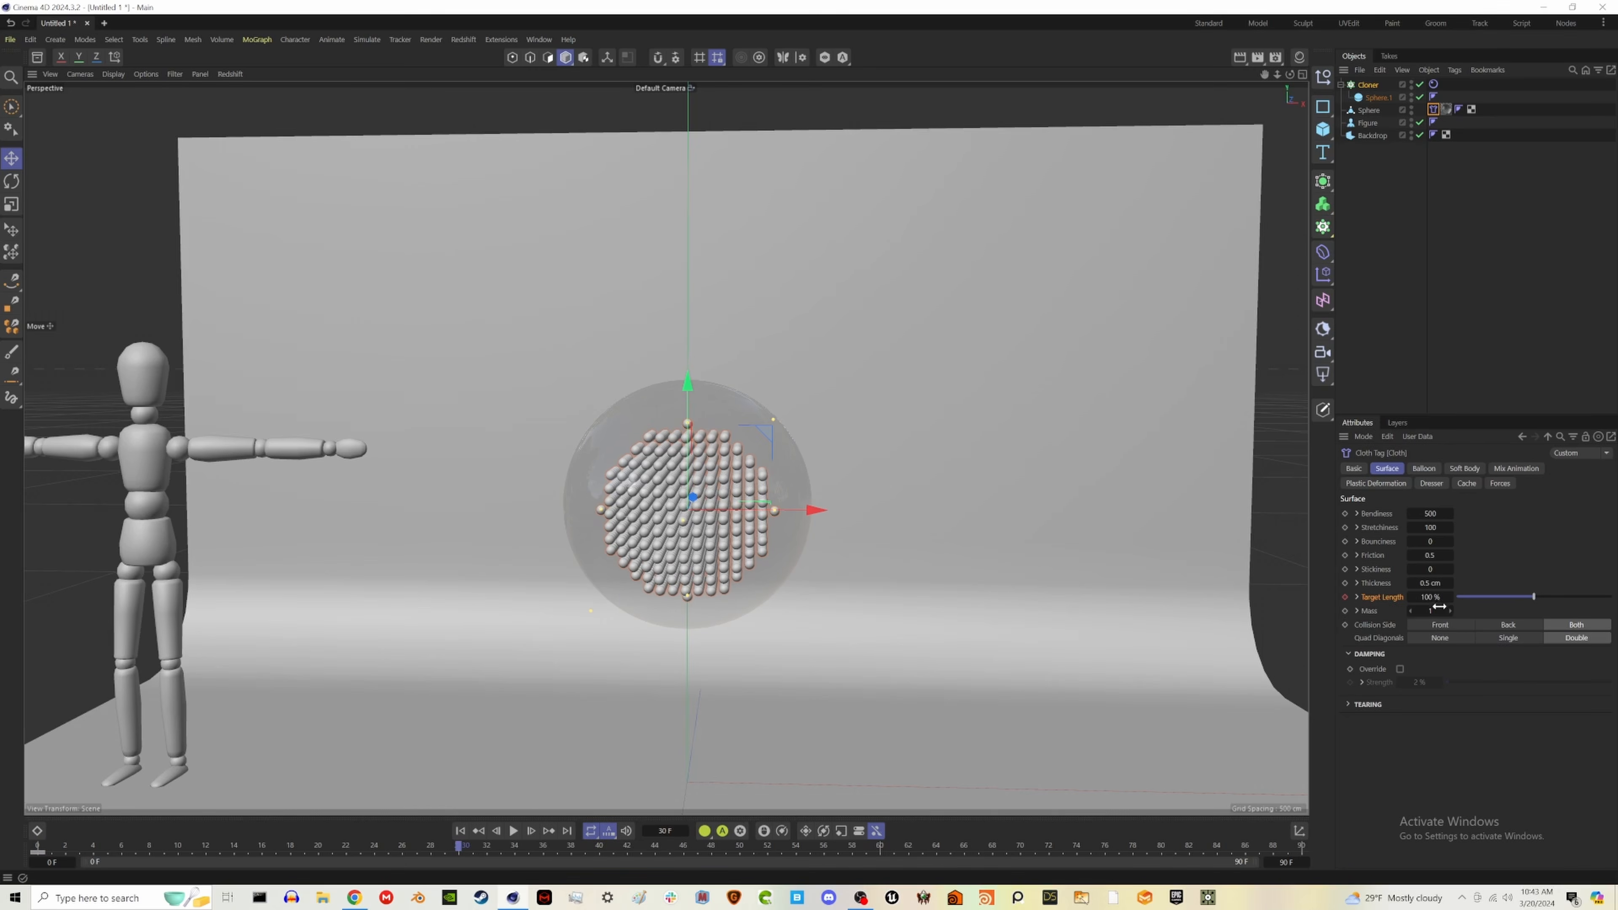
left_click(1431, 598)
type("80")
key("Return")
left_click(1345, 597)
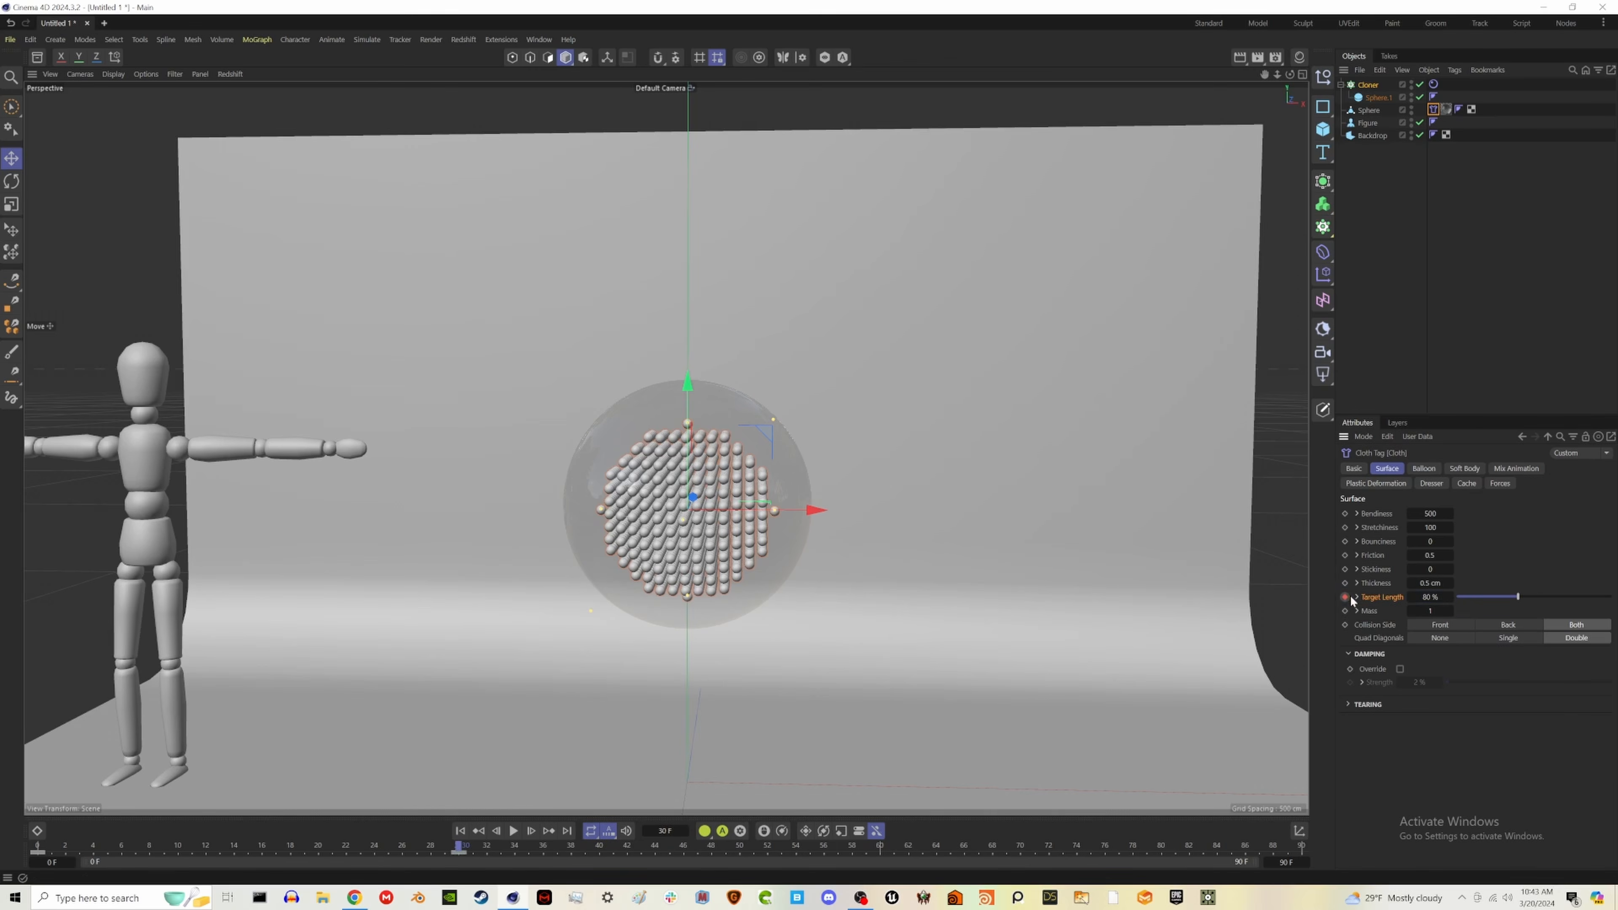
- Return to the first frame and set the project's simulation gravity to 0 cm
left_click(460, 832)
key("ctrl+d")
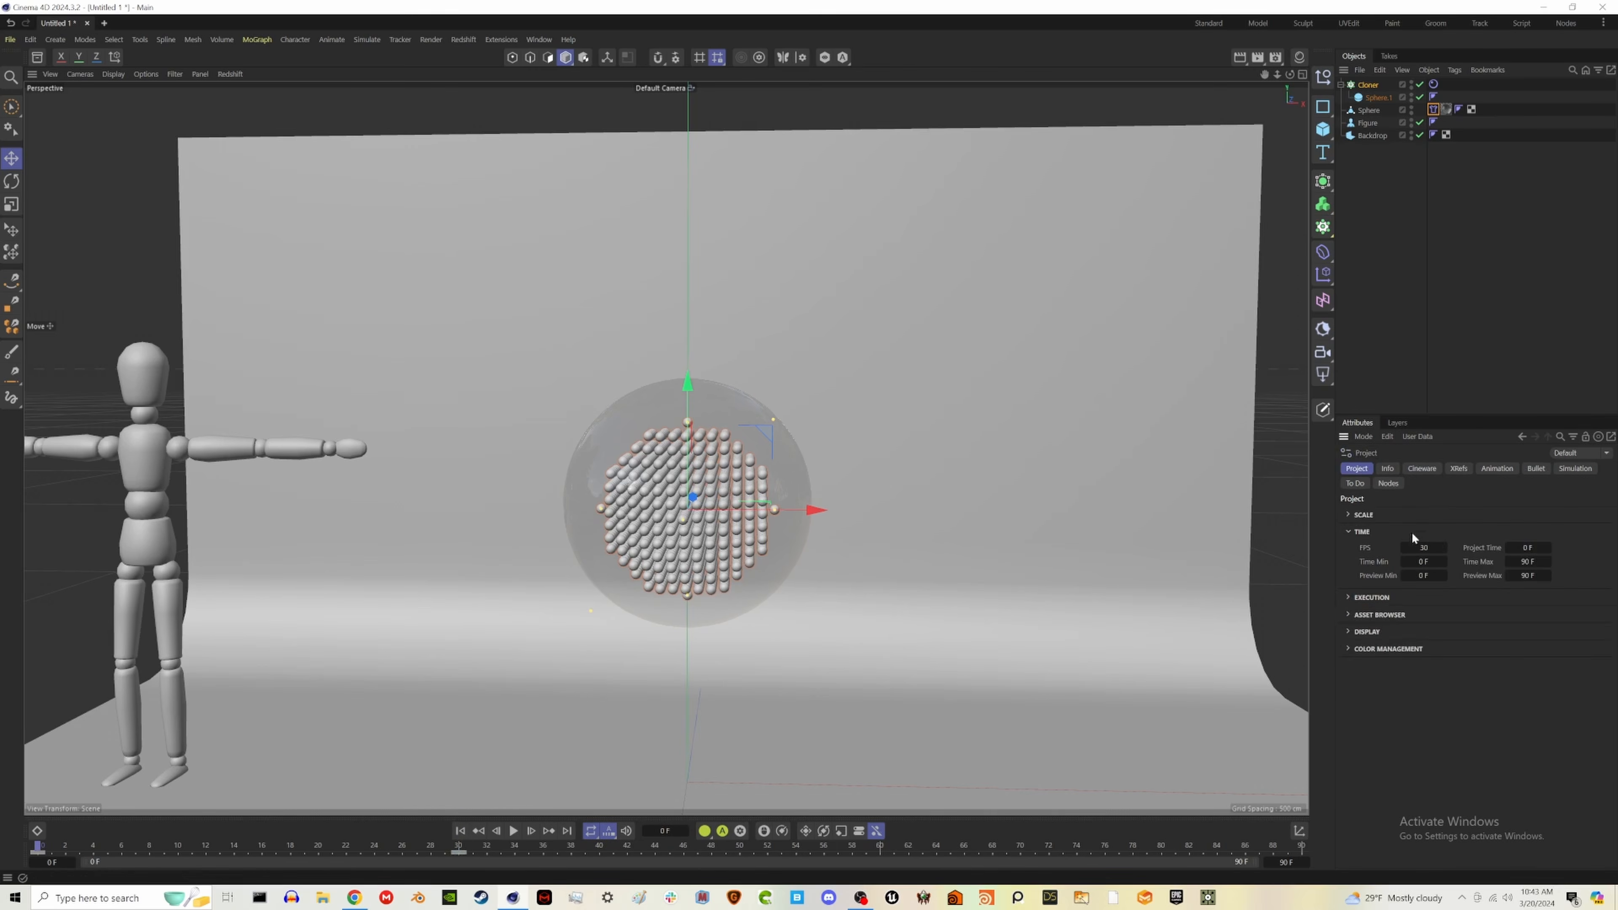
left_click(1575, 468)
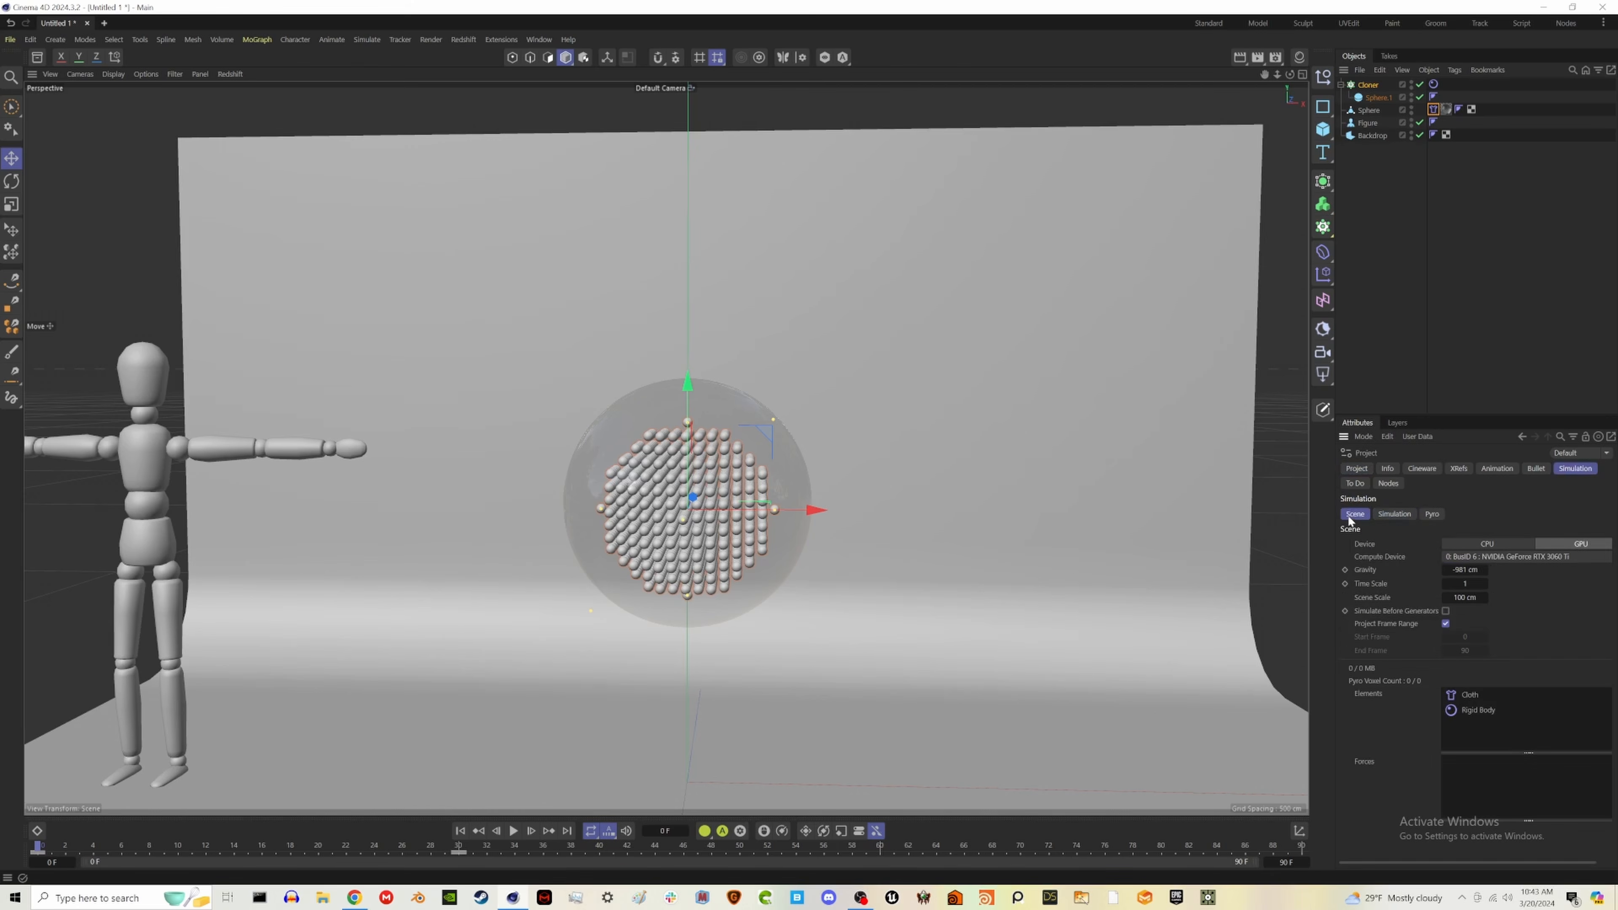
left_click(1483, 570)
type("0")
key("Return")
left_click(1402, 514)
left_click(1432, 260)
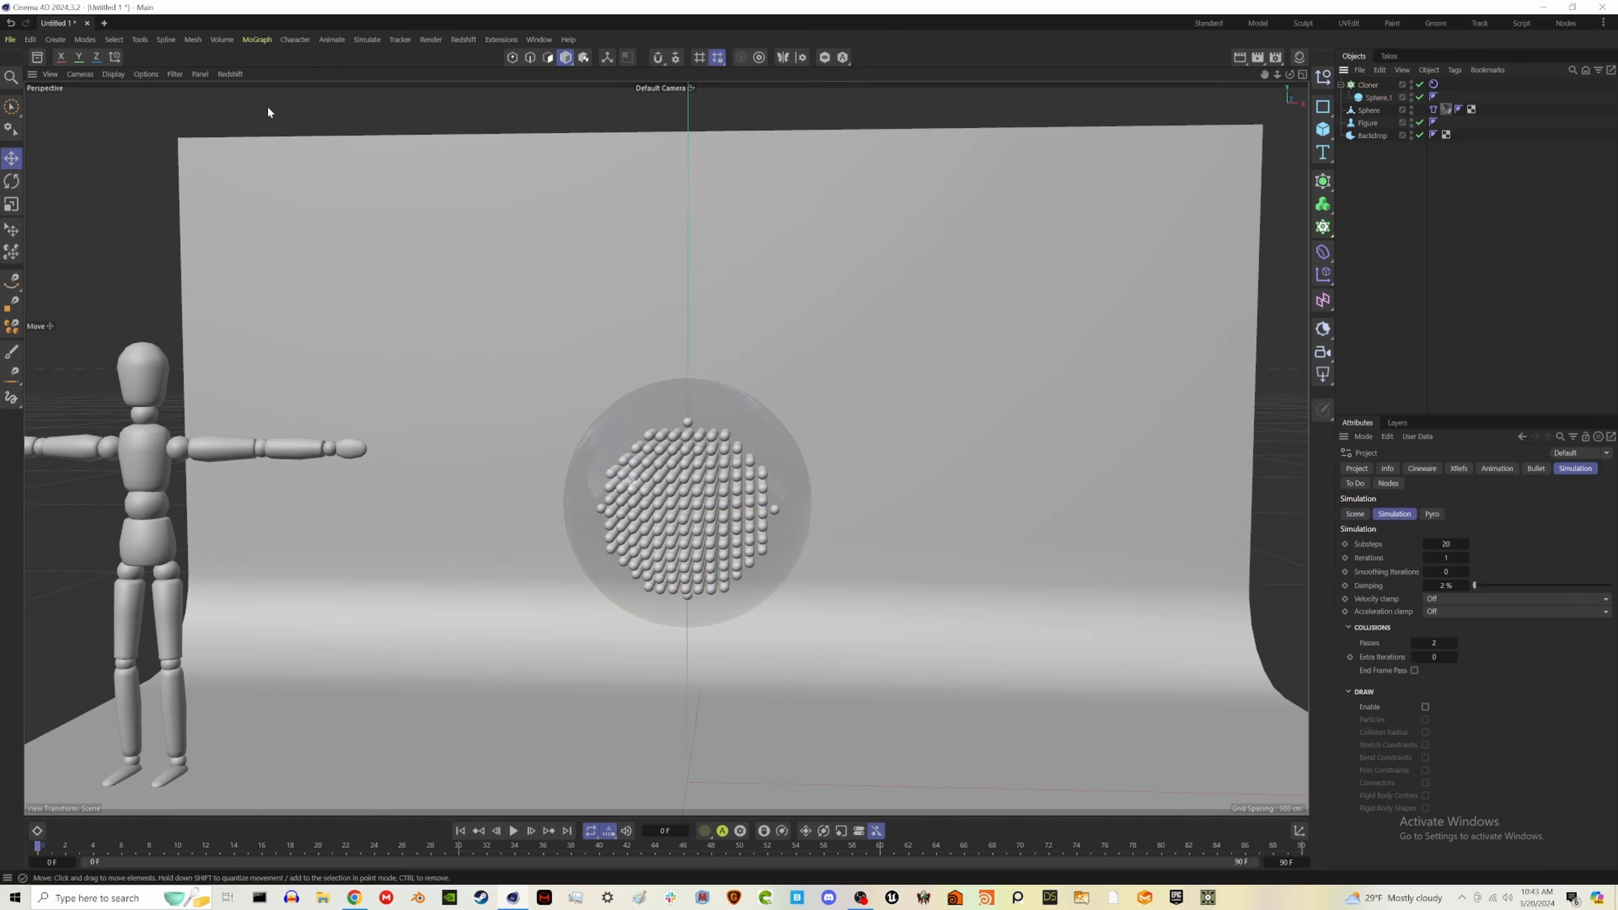
- Add a Turbulence force, raise it to the glass sphere's centre and increase its strength
left_click(372, 41)
mouse_move(404, 63)
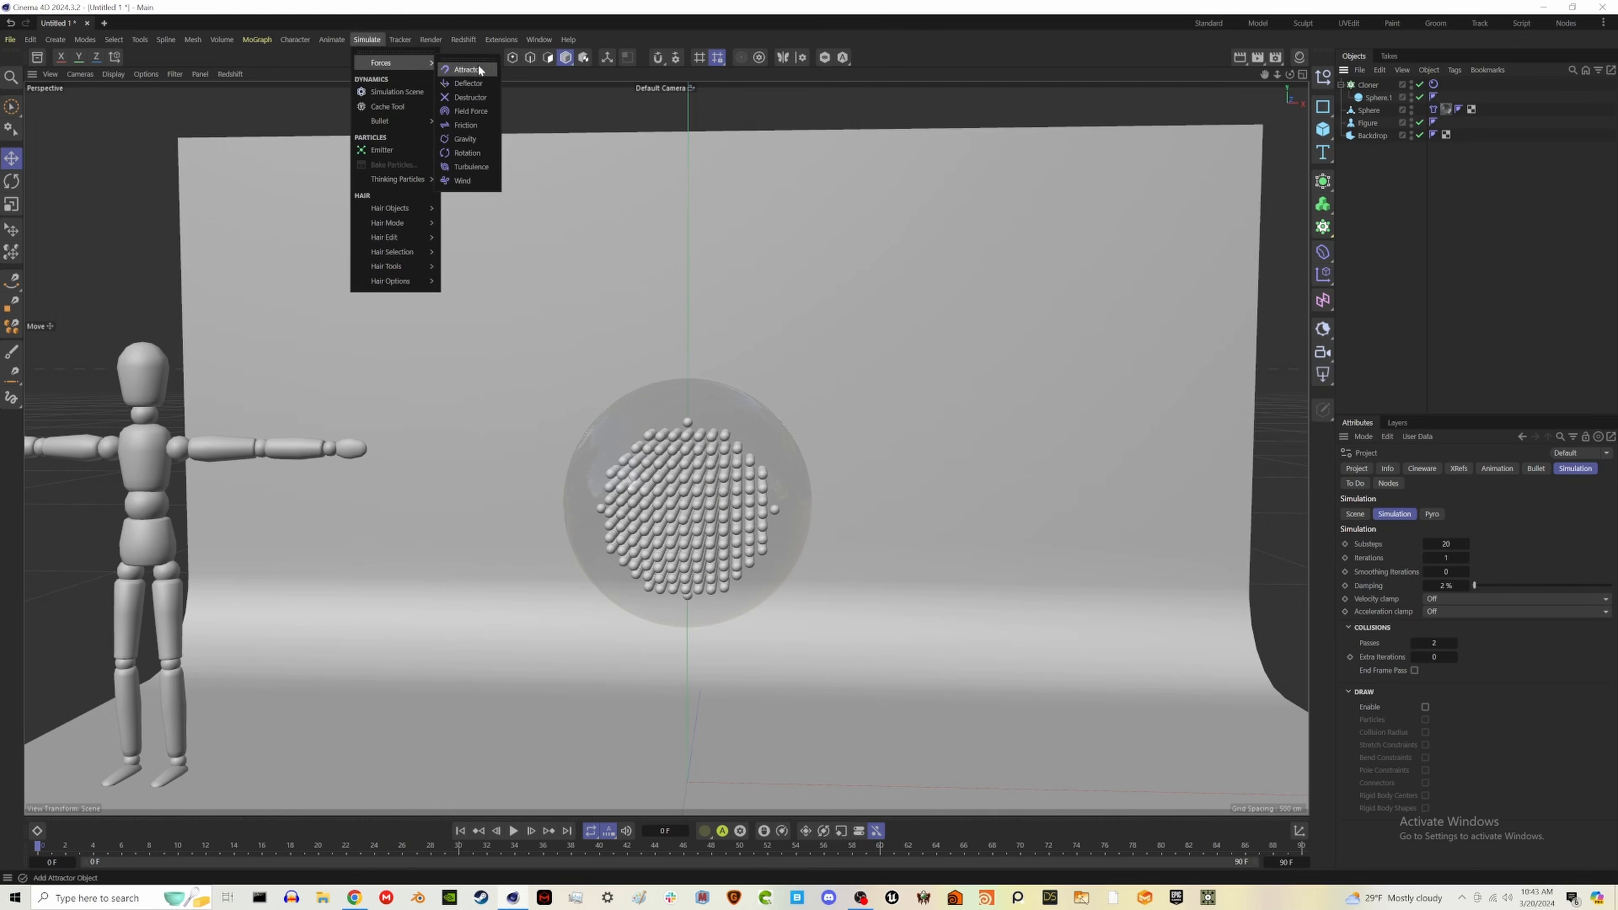
left_click(466, 169)
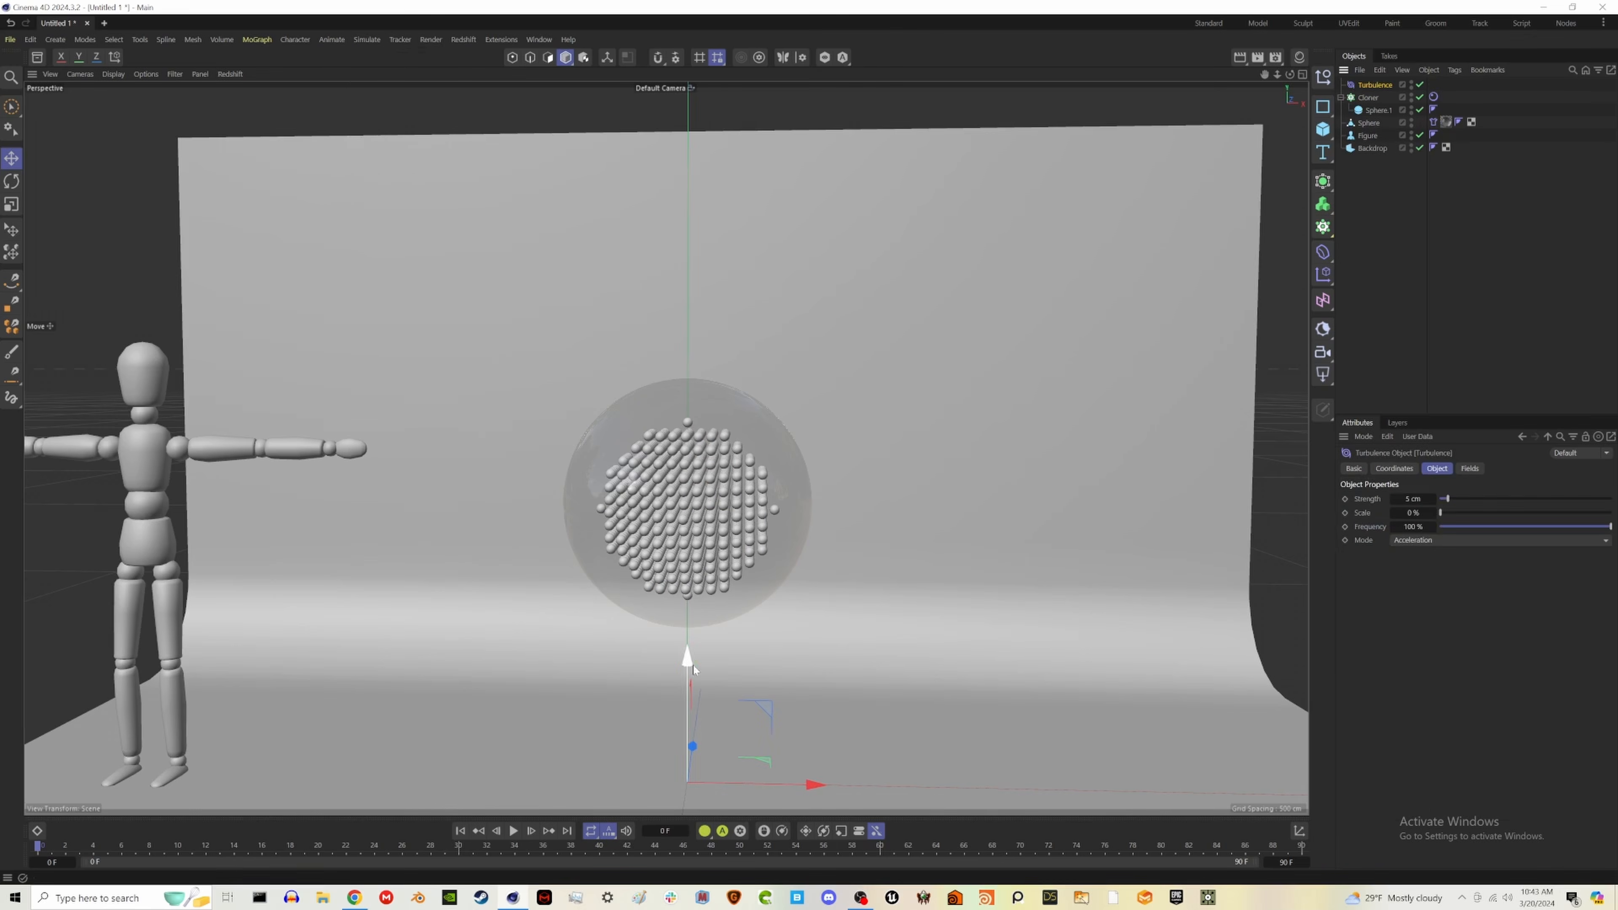
left_click_drag(689, 659, 691, 398)
left_click_drag(1454, 498, 1461, 520)
left_click(1455, 338)
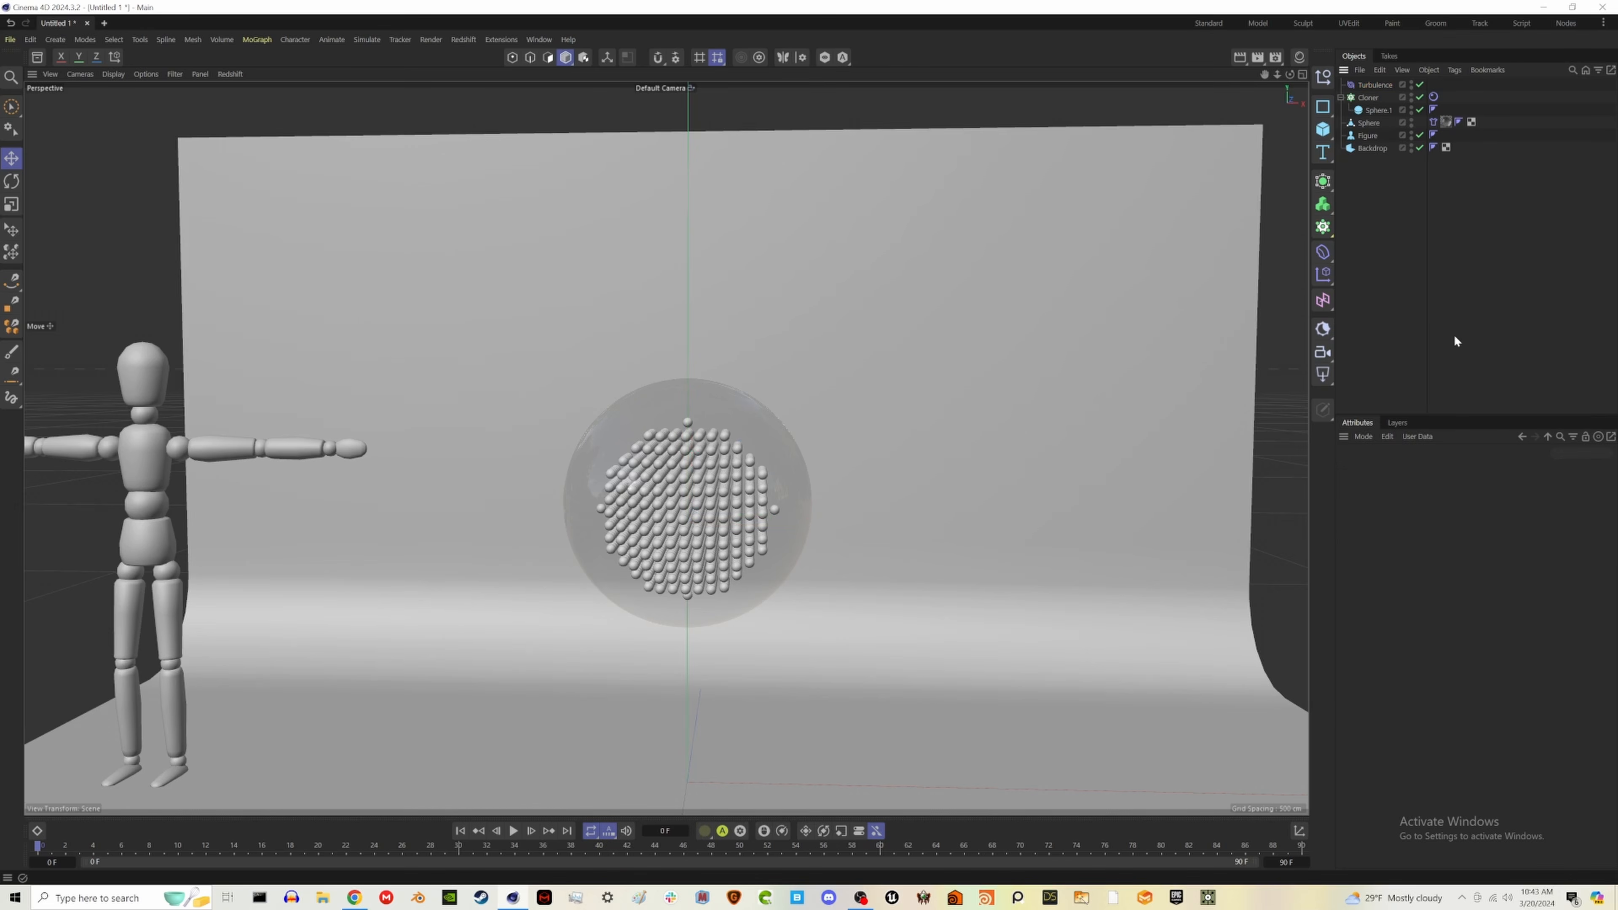
- Extend the animation's end to frame 300
left_click(514, 831)
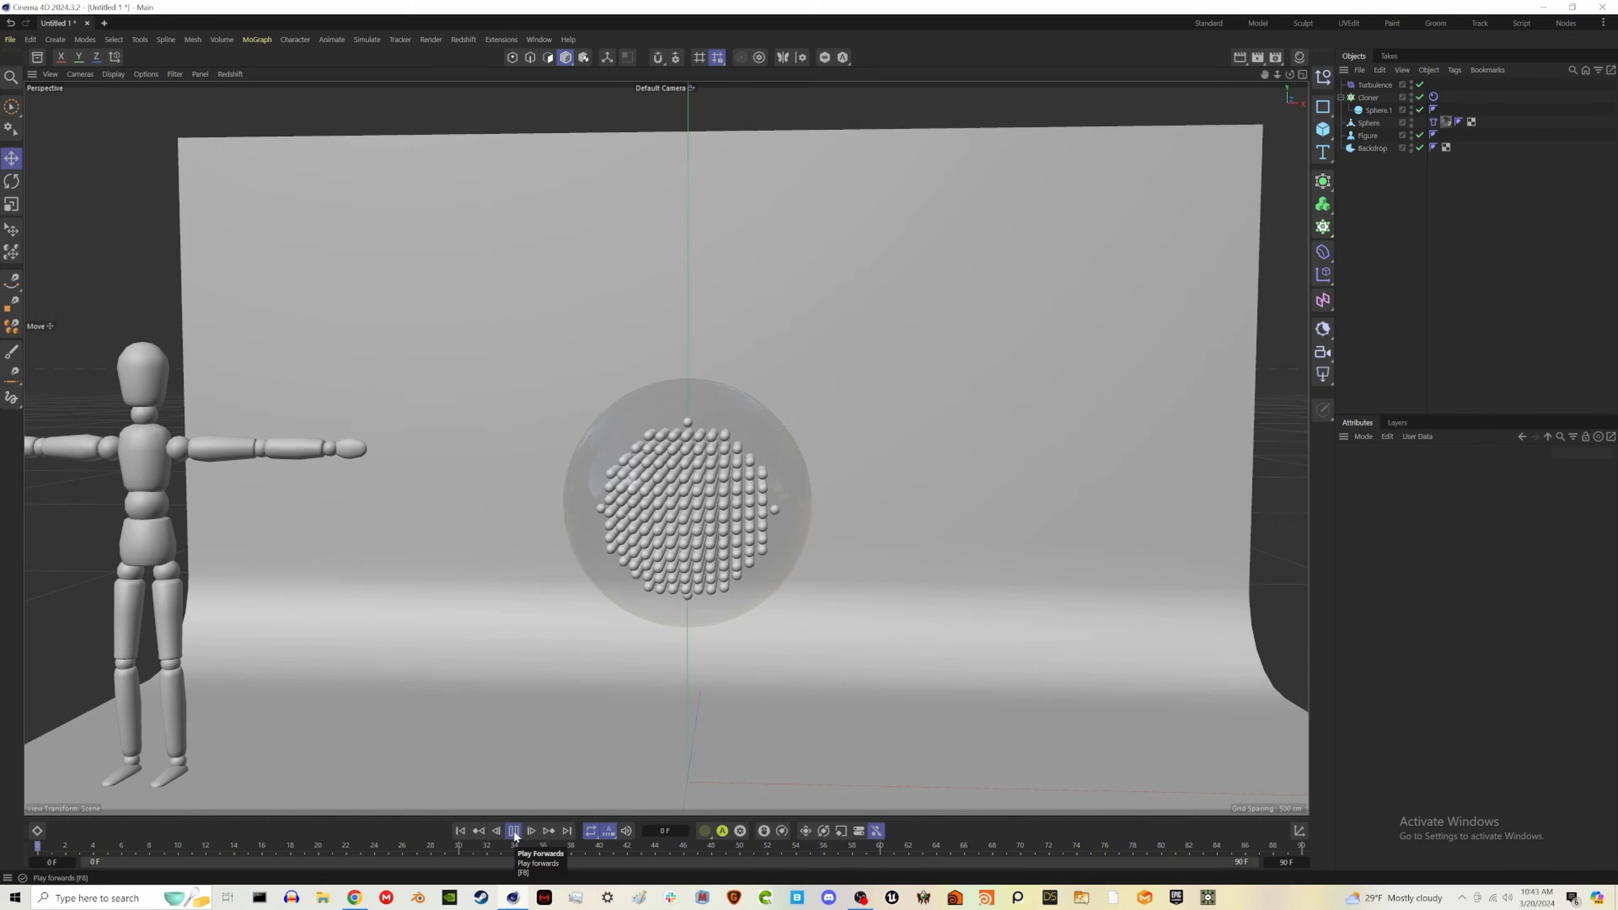
left_click(514, 831)
left_click(459, 831)
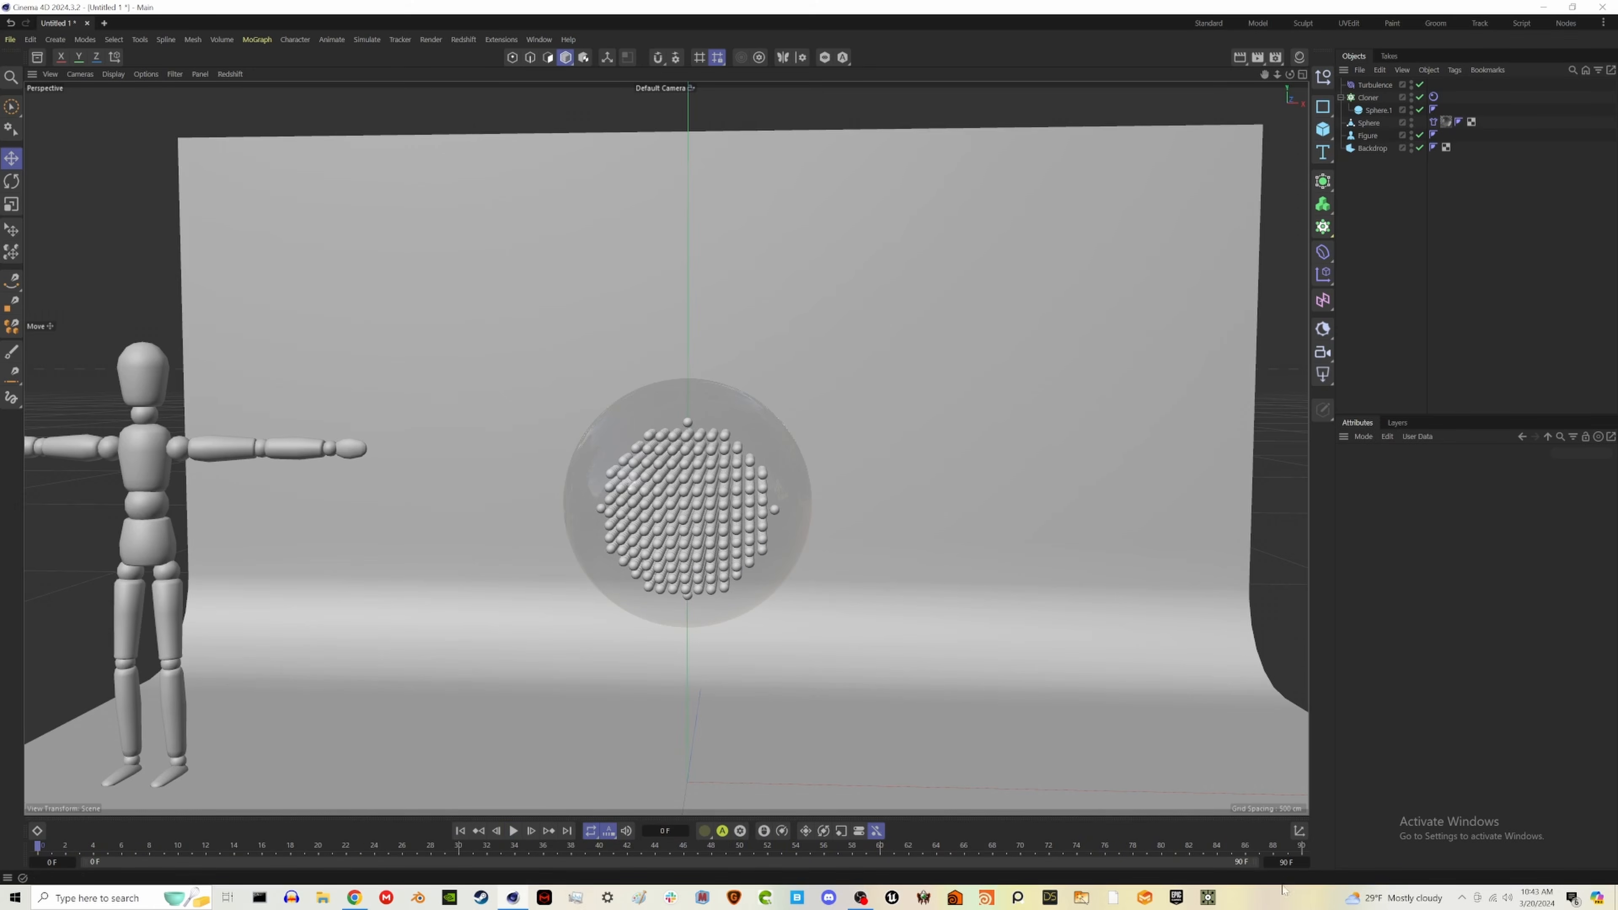
key("Return")
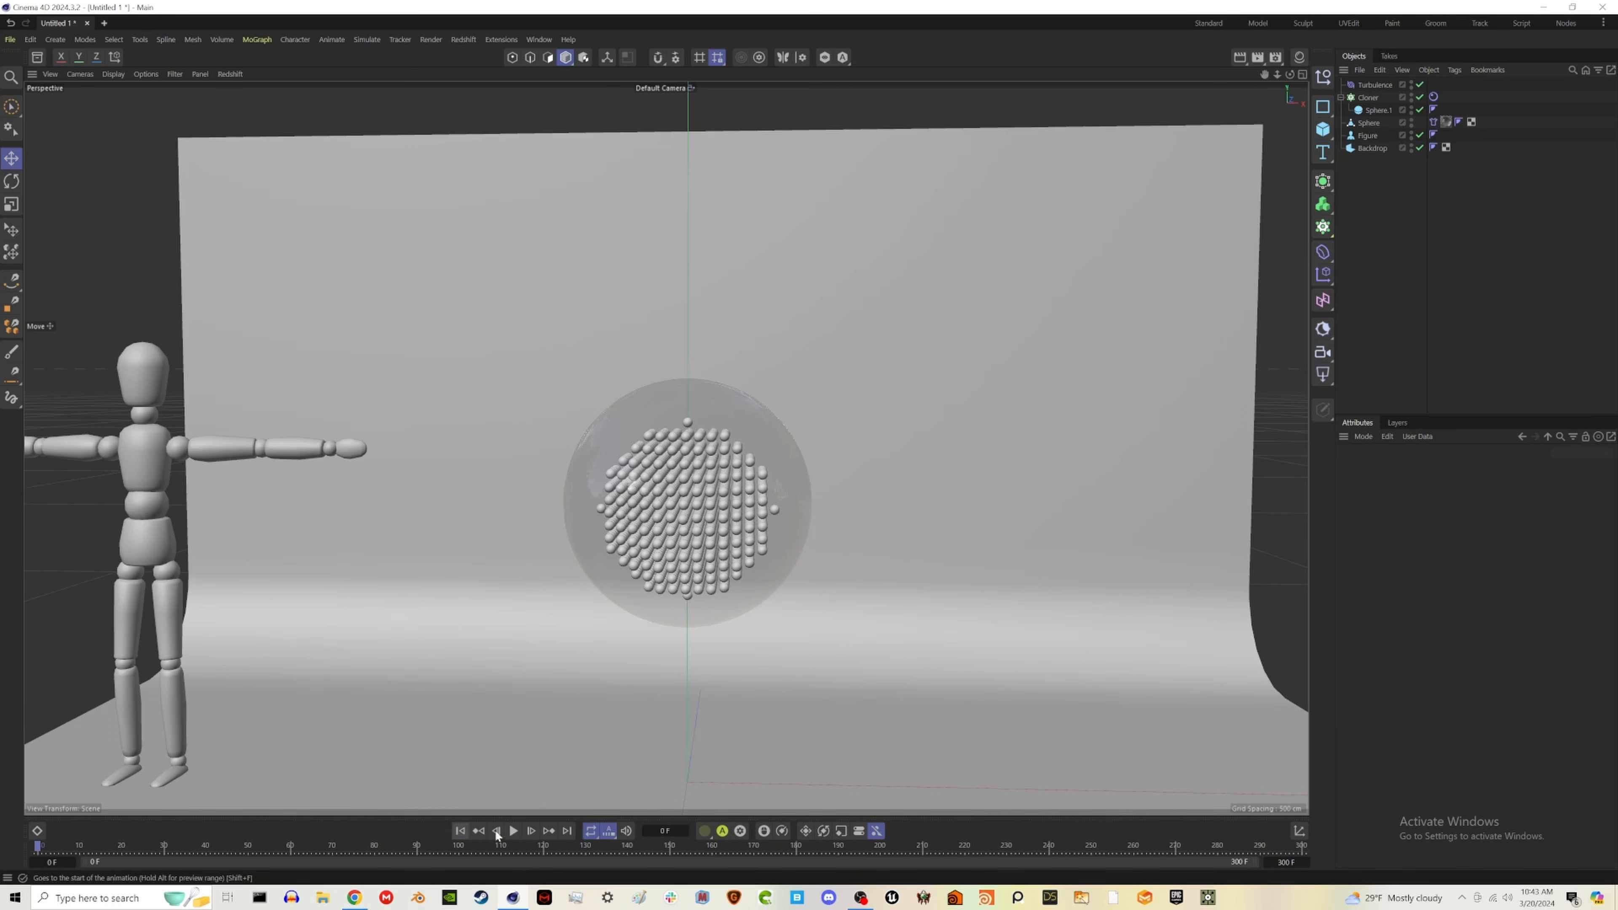
- Play back the simulation to check the turbulence and shrinking cloth, and return to the first frame
left_click(514, 831)
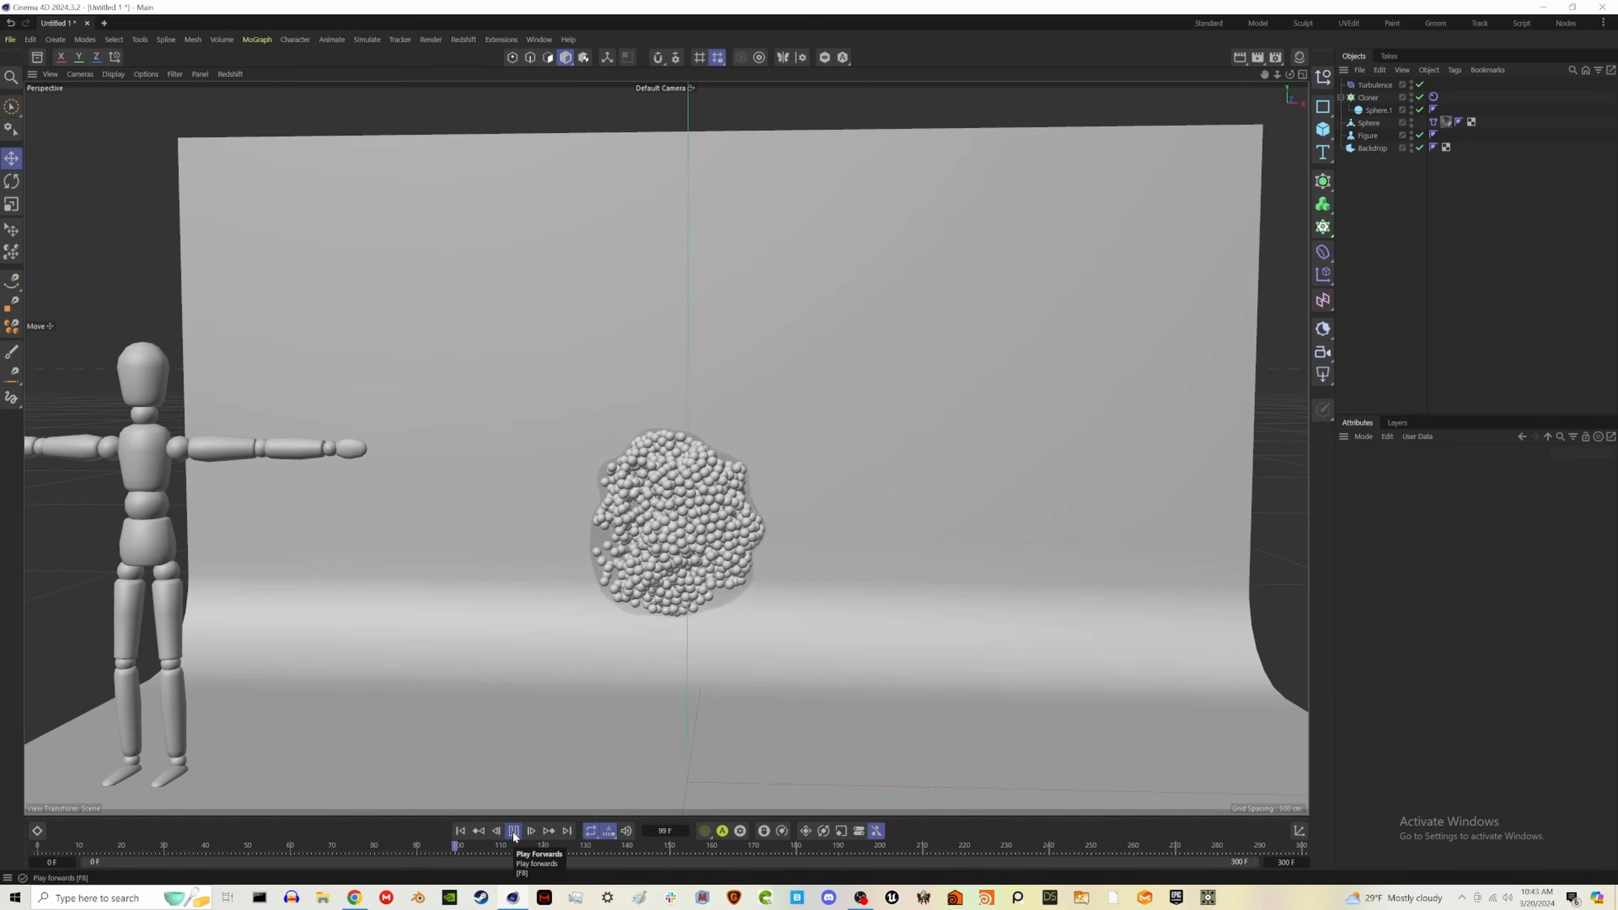
left_click(514, 831)
left_click(460, 831)
- Add a Rotation force and raise it to the glass sphere's centre
left_click(367, 39)
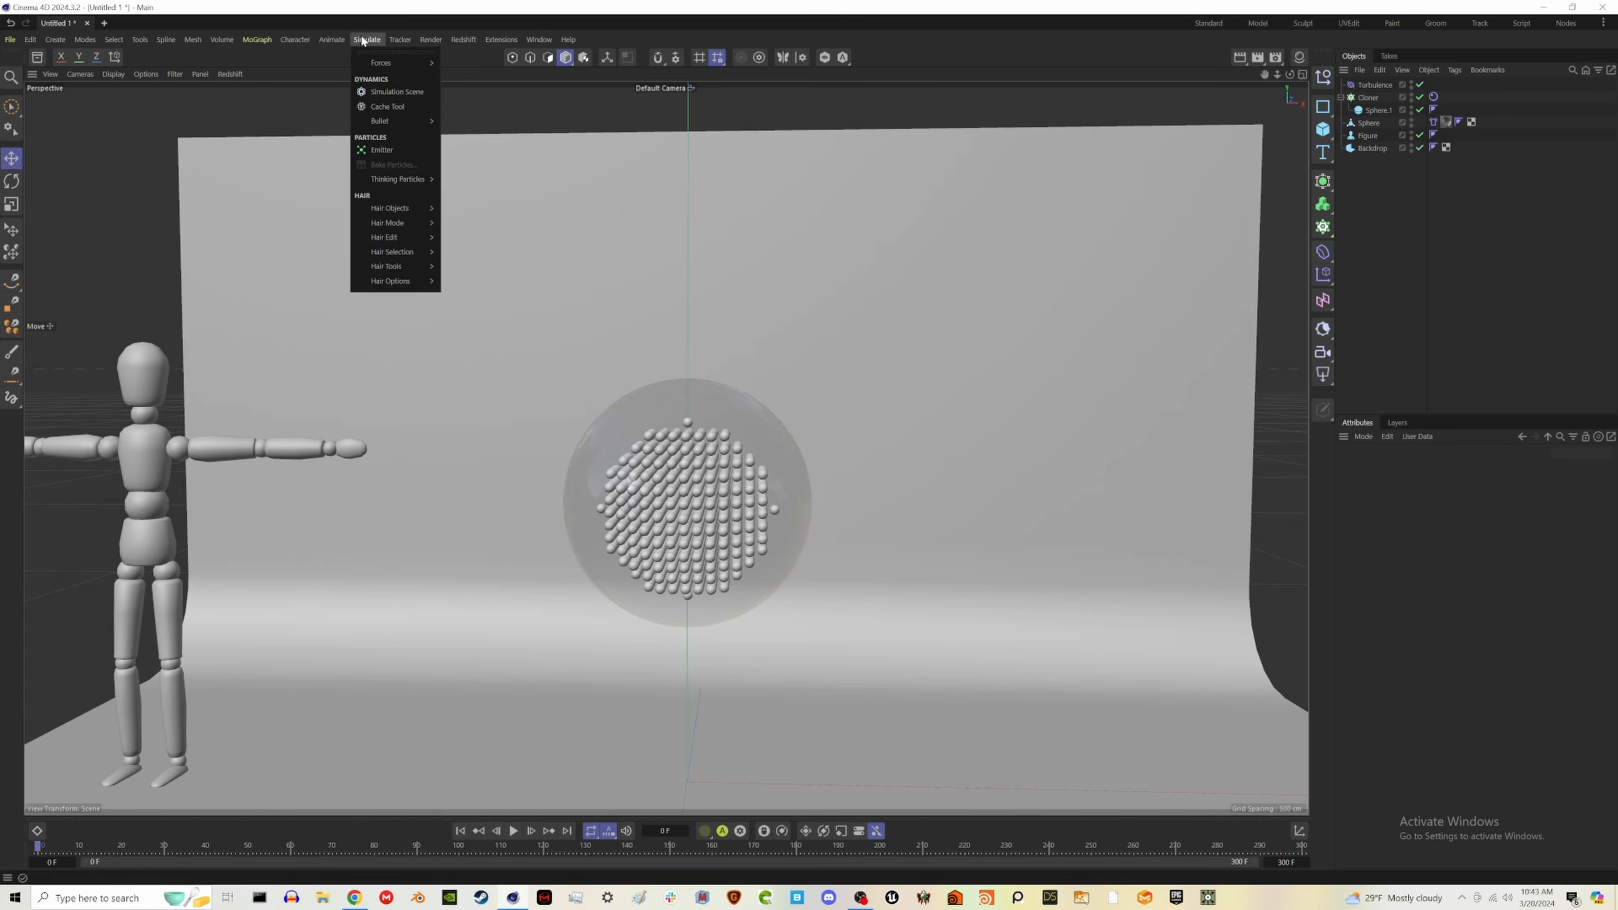
mouse_move(383, 62)
left_click(456, 151)
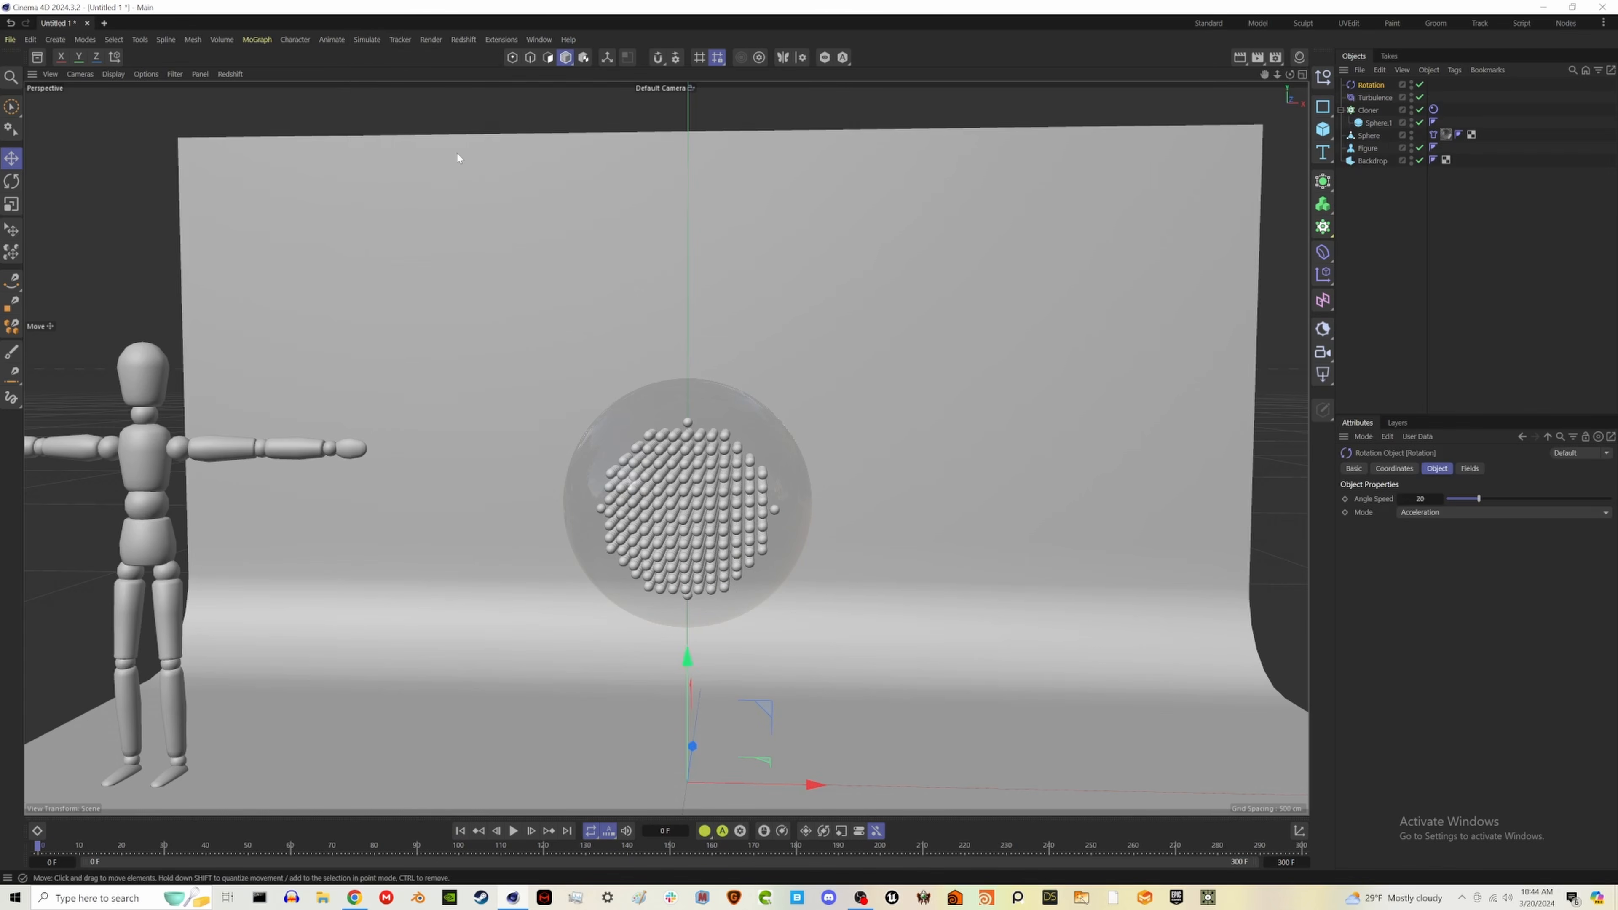
left_click_drag(692, 664, 691, 383)
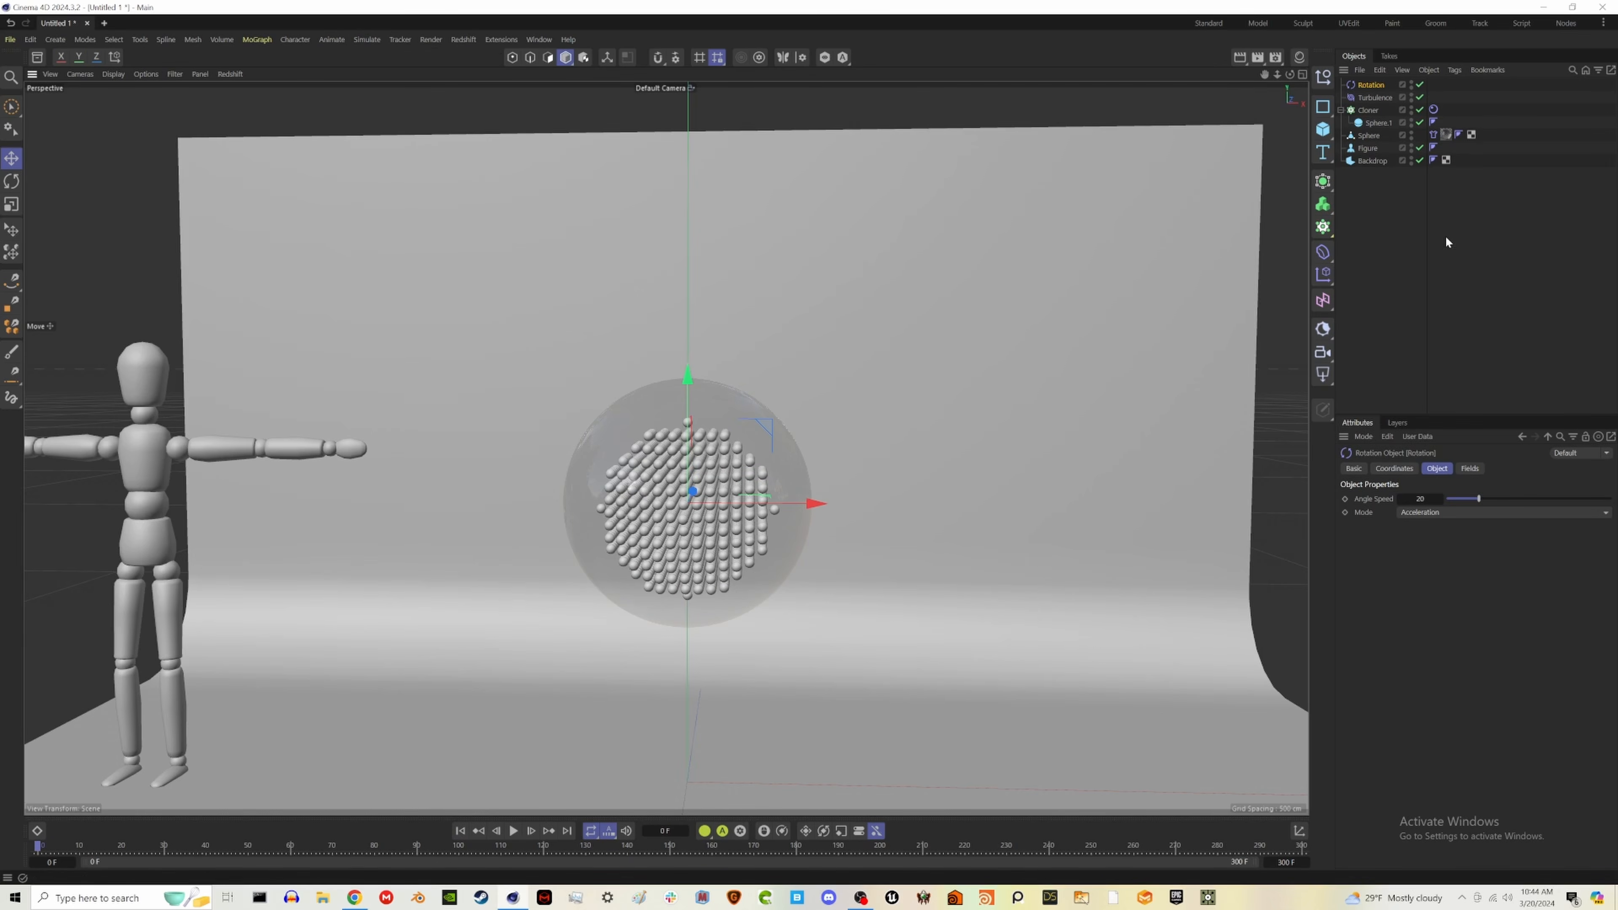
left_click(1382, 281)
- Set the Rotation force's angle speed to 40, play the simulation and return to the first frame
left_click(1370, 84)
left_click(1422, 499)
type("40")
key("Return")
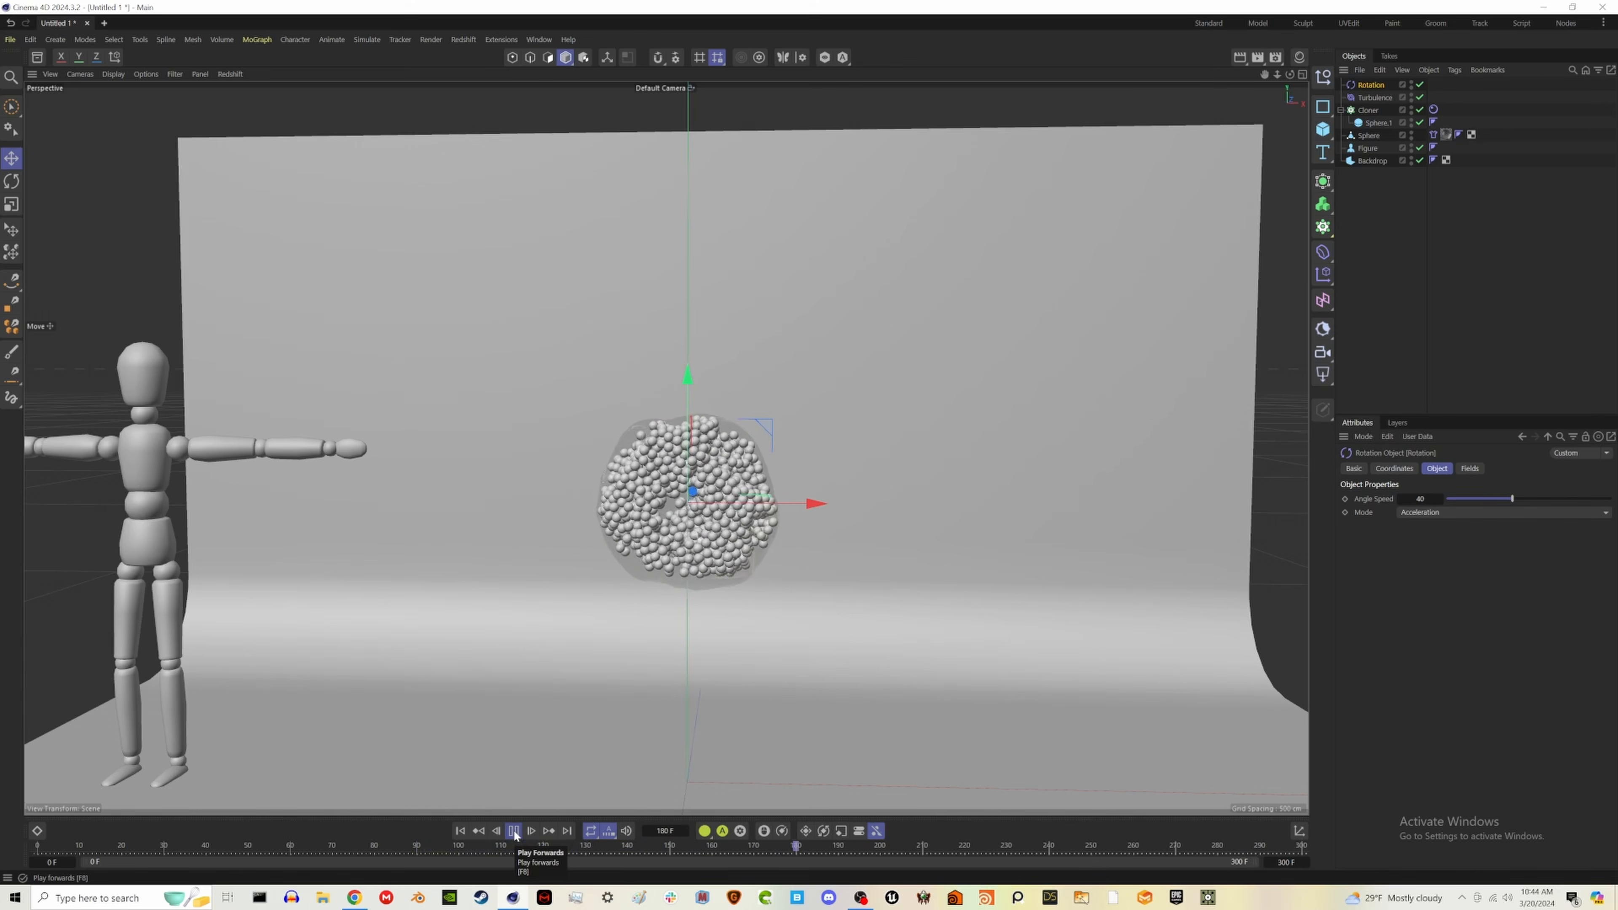
left_click(514, 835)
left_click(462, 834)
- Increase the Rotation force's angle speed to 80, play the simulation and return to the first frame
left_click_drag(1575, 498, 1615, 500)
left_click(516, 831)
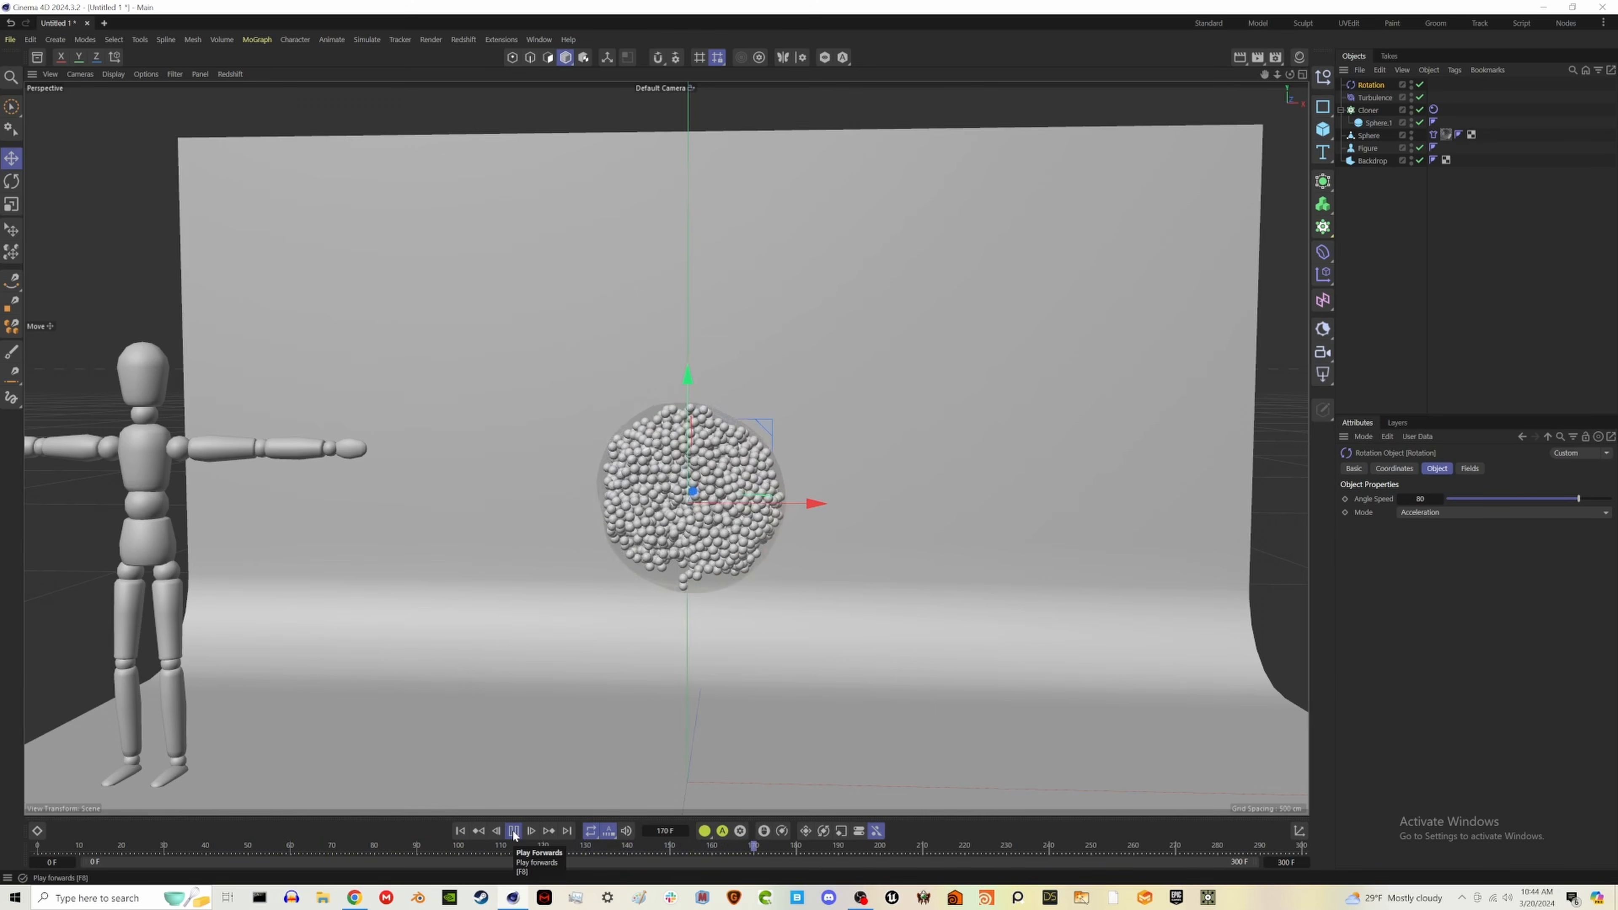
left_click(514, 831)
left_click(460, 831)
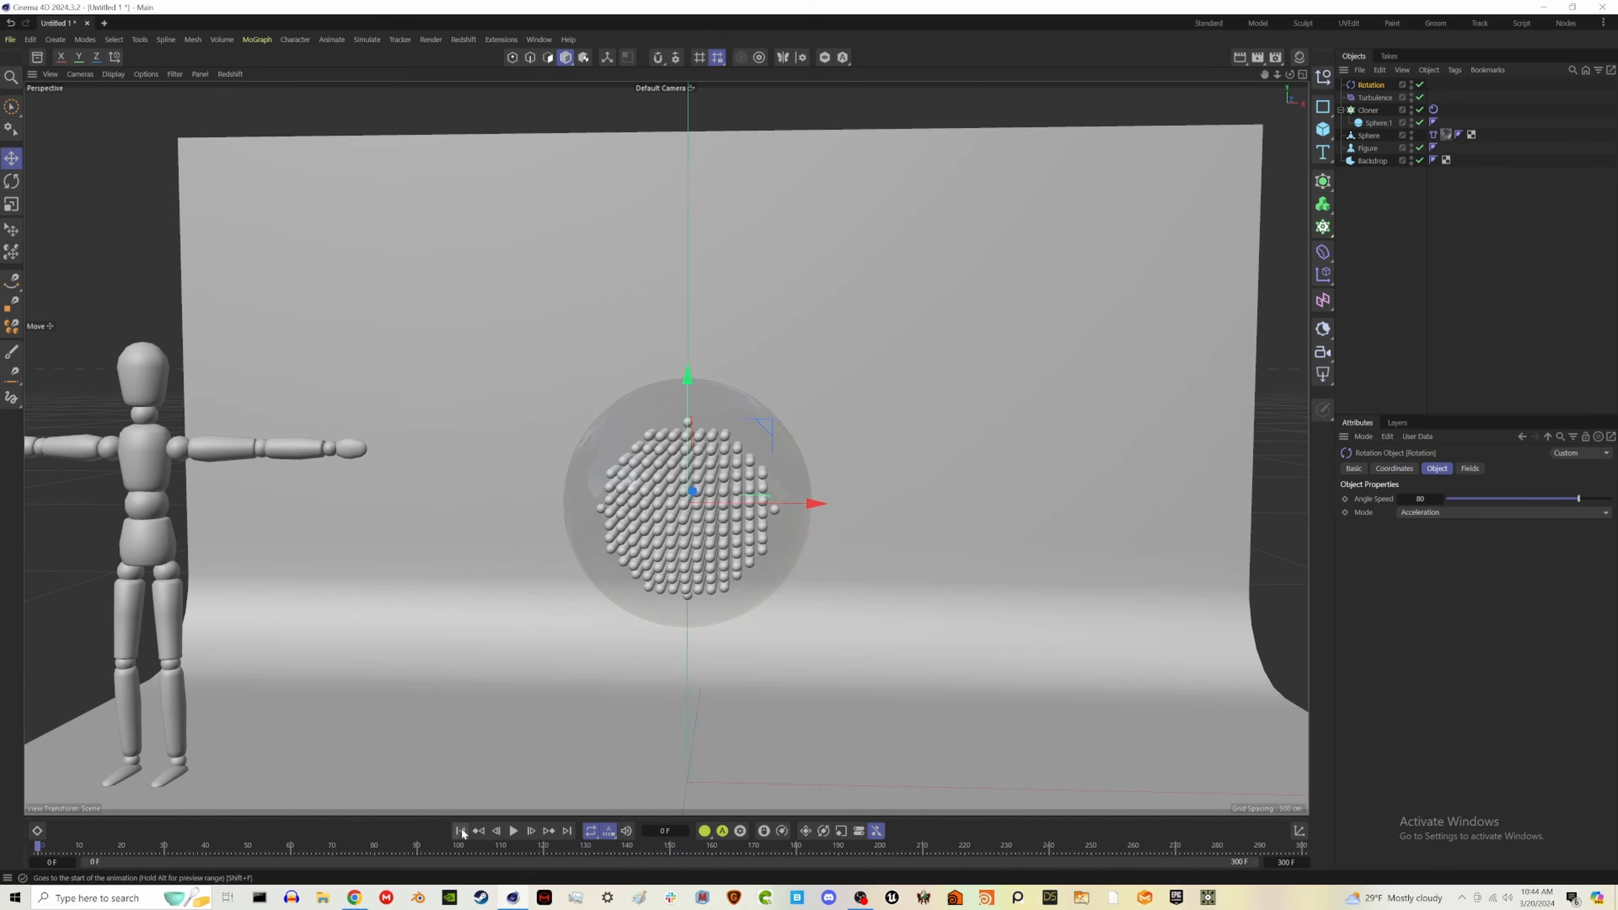
- Cache the whole scene's simulation from the glass sphere's Cloth tag and scrub to frame 191
left_click(1434, 134)
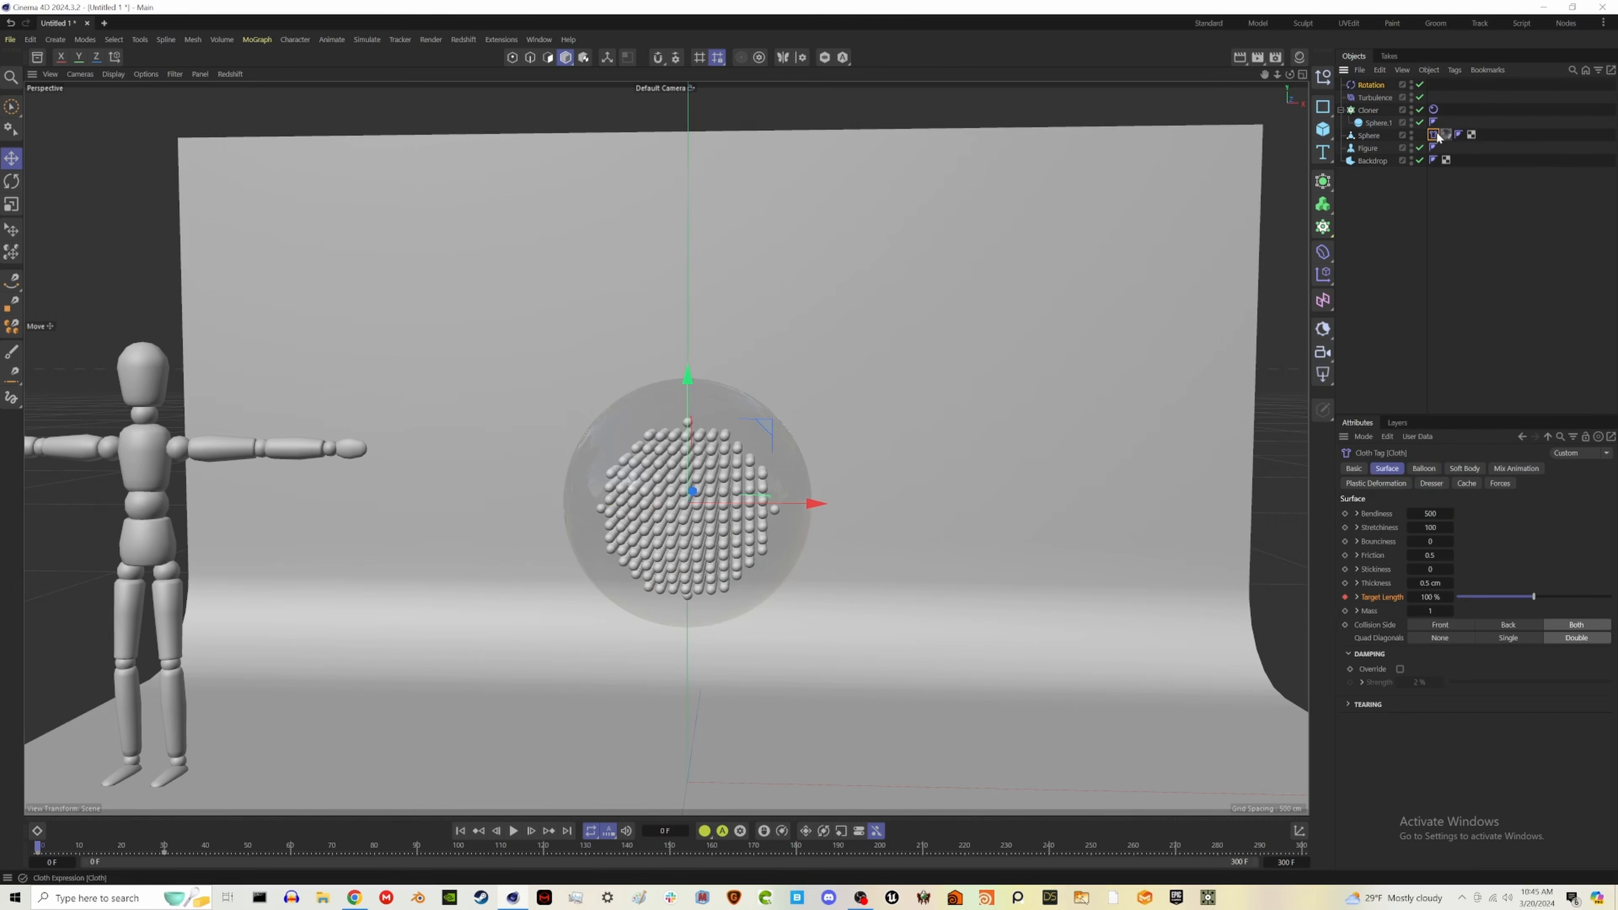
left_click(1467, 482)
left_click(1508, 545)
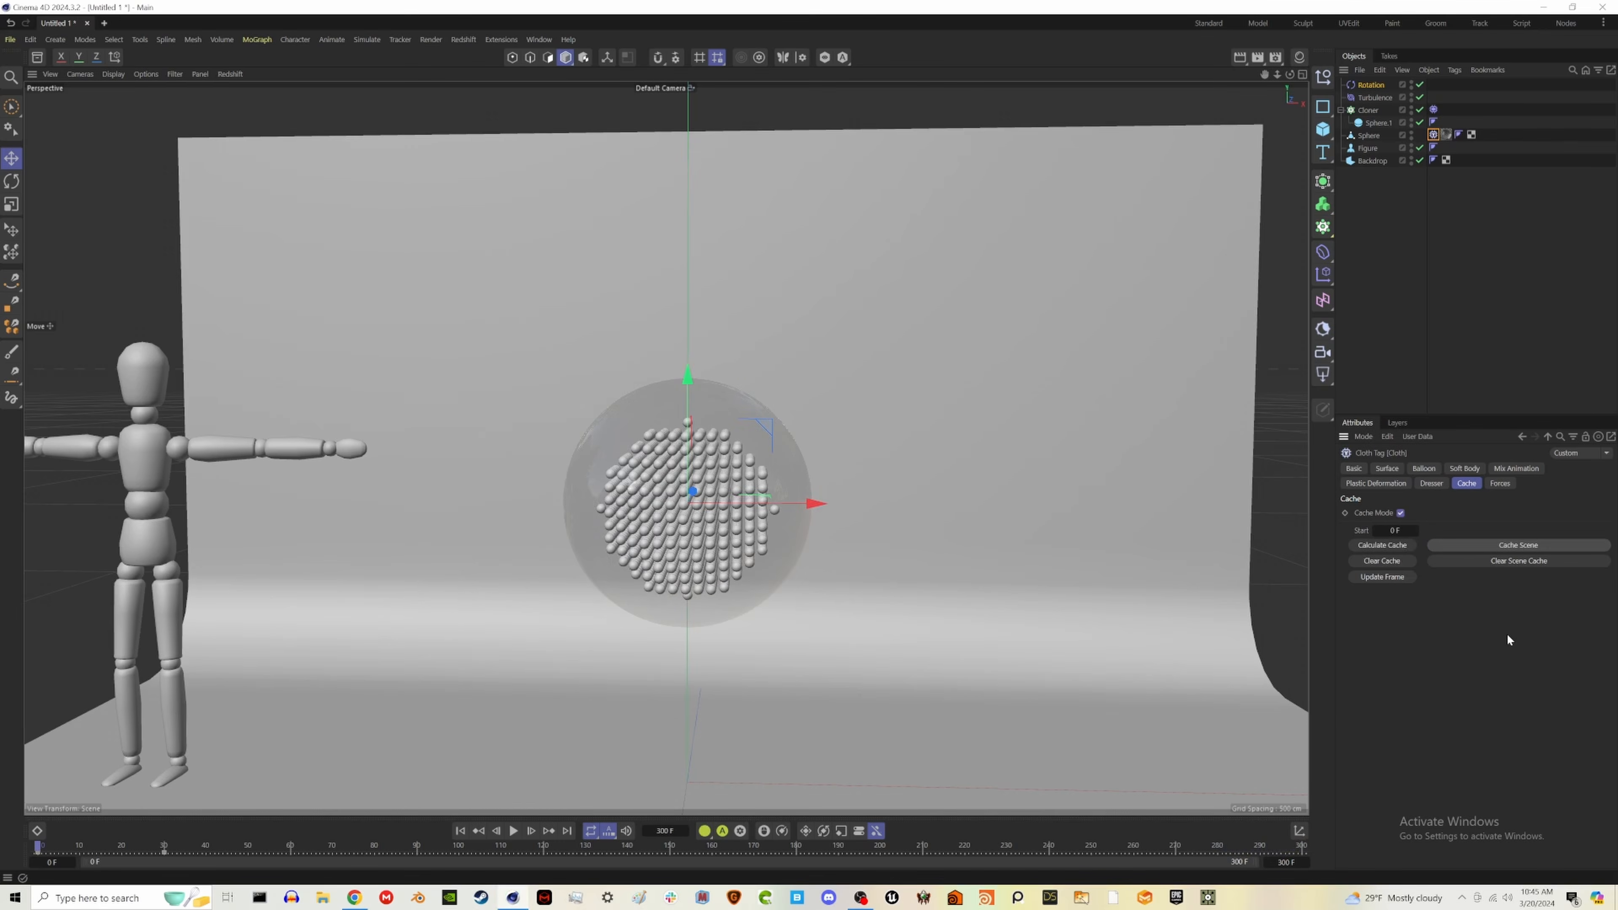
left_click(801, 848)
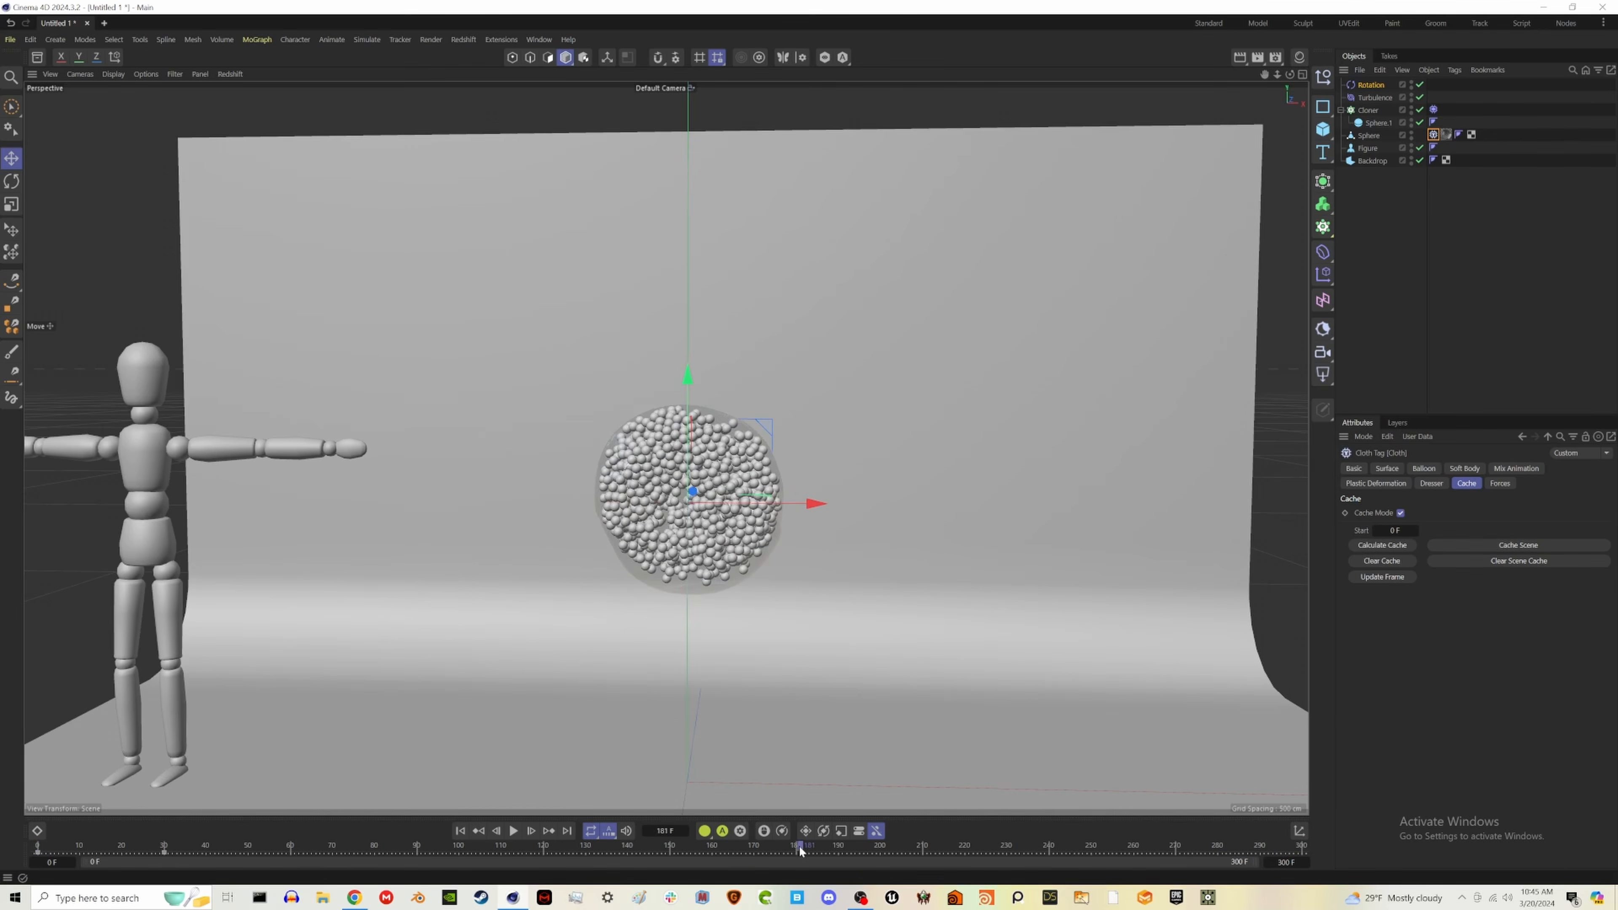
left_click_drag(879, 852, 841, 864)
- Add a Redshift camera and a Redshift Dome Light to the scene
left_click(1323, 351)
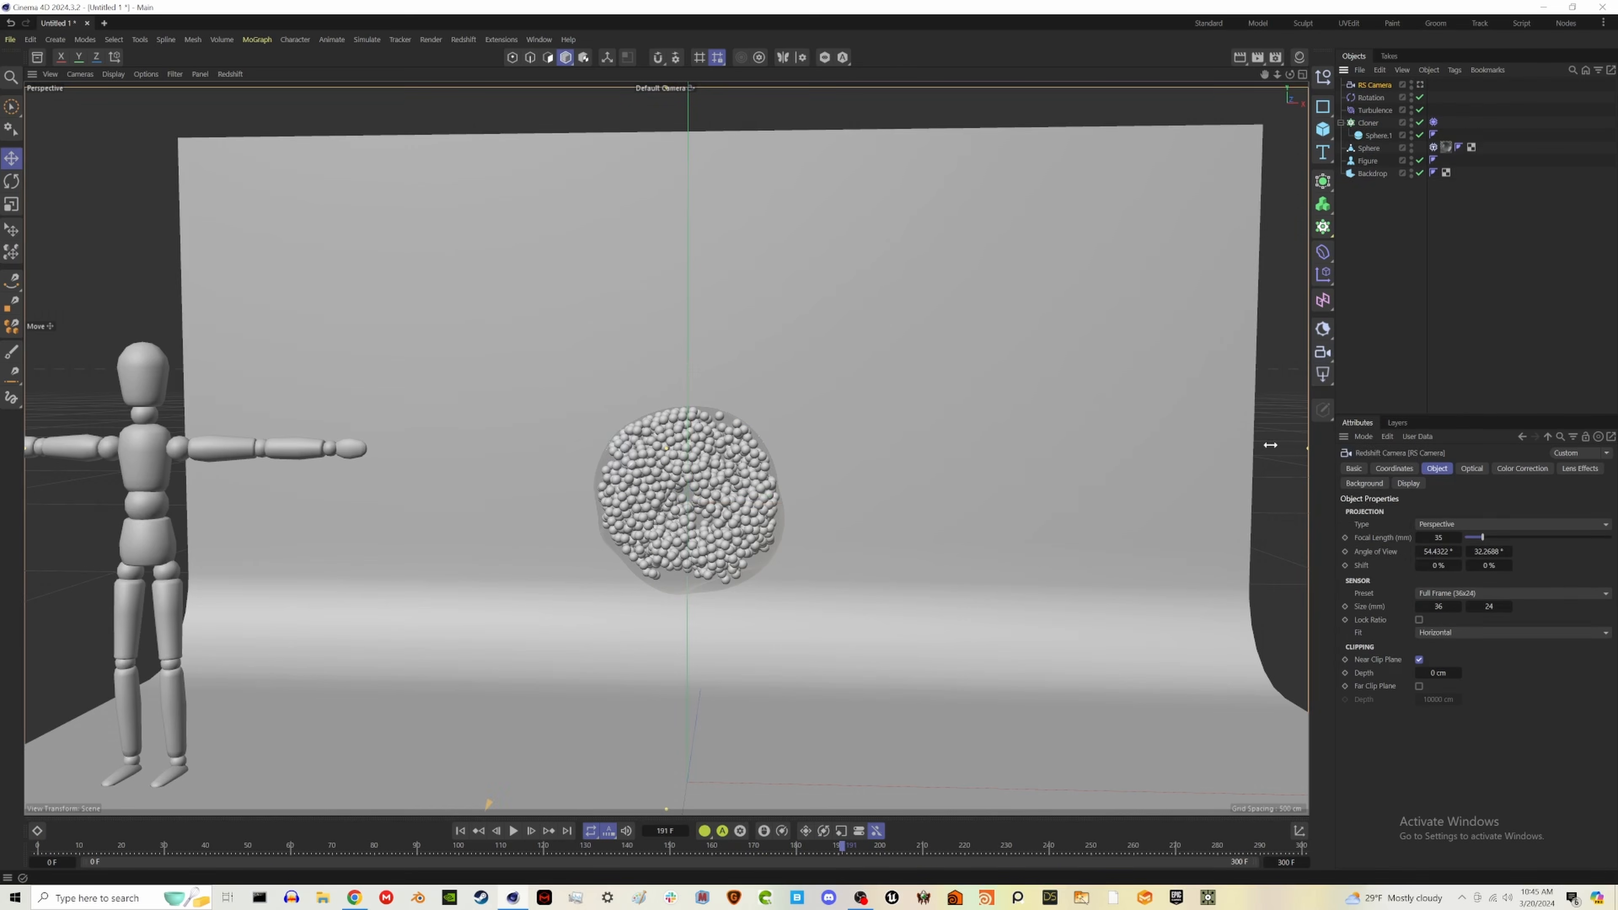
left_click(1323, 374)
left_click(1383, 491)
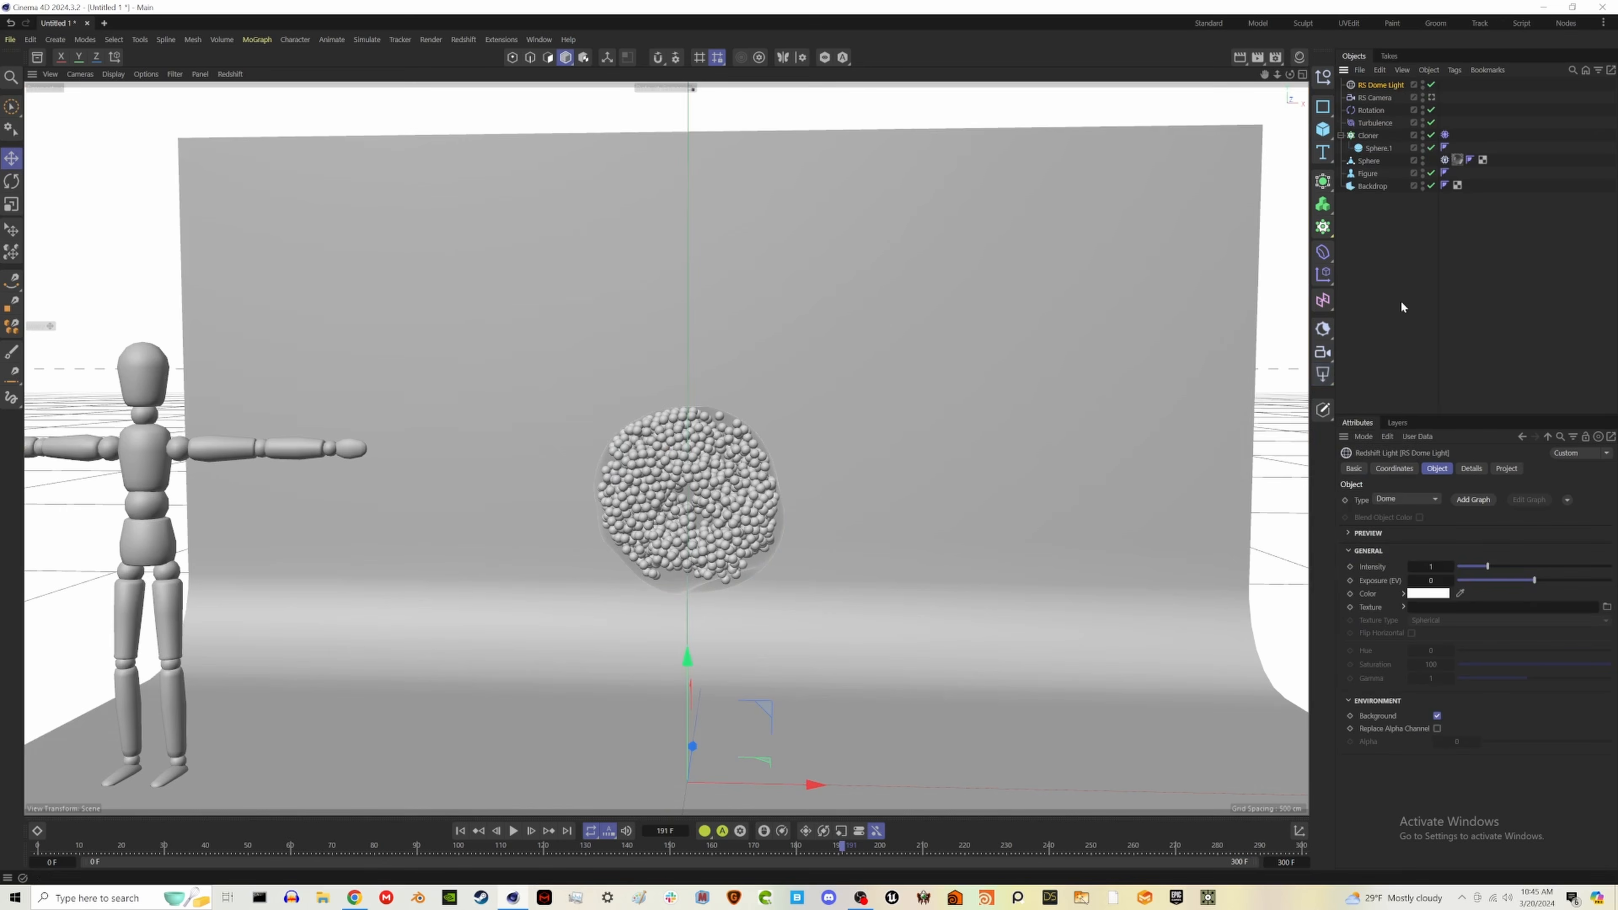
- Browse the Legacy category of the asset library's HDRIs for an environment image to use on the dome light
left_click(37, 58)
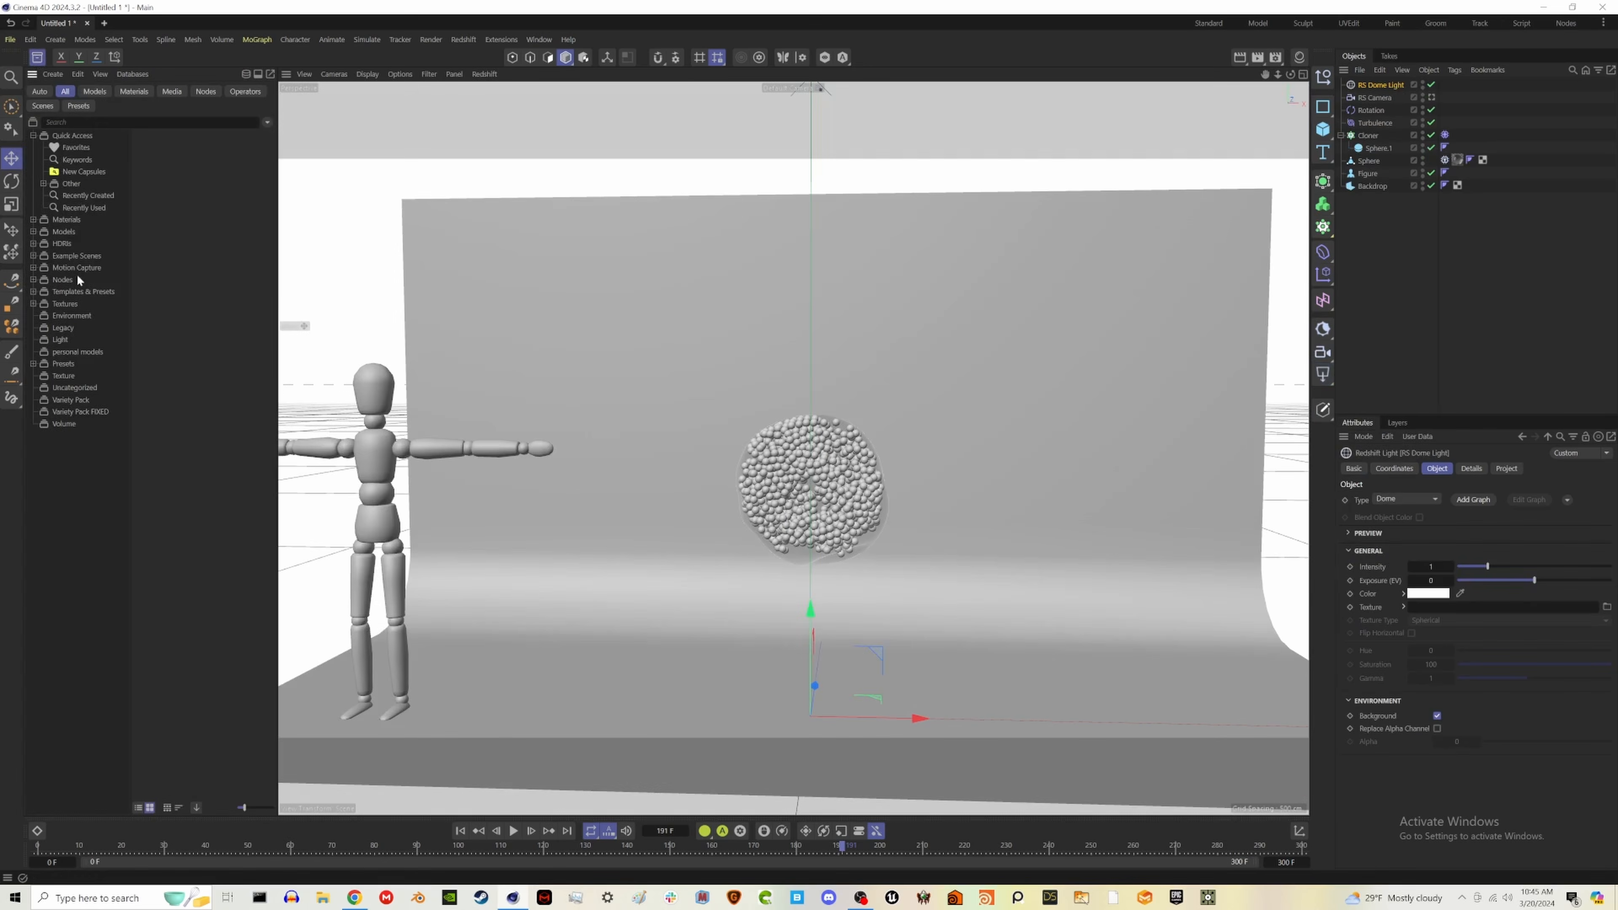
left_click(62, 244)
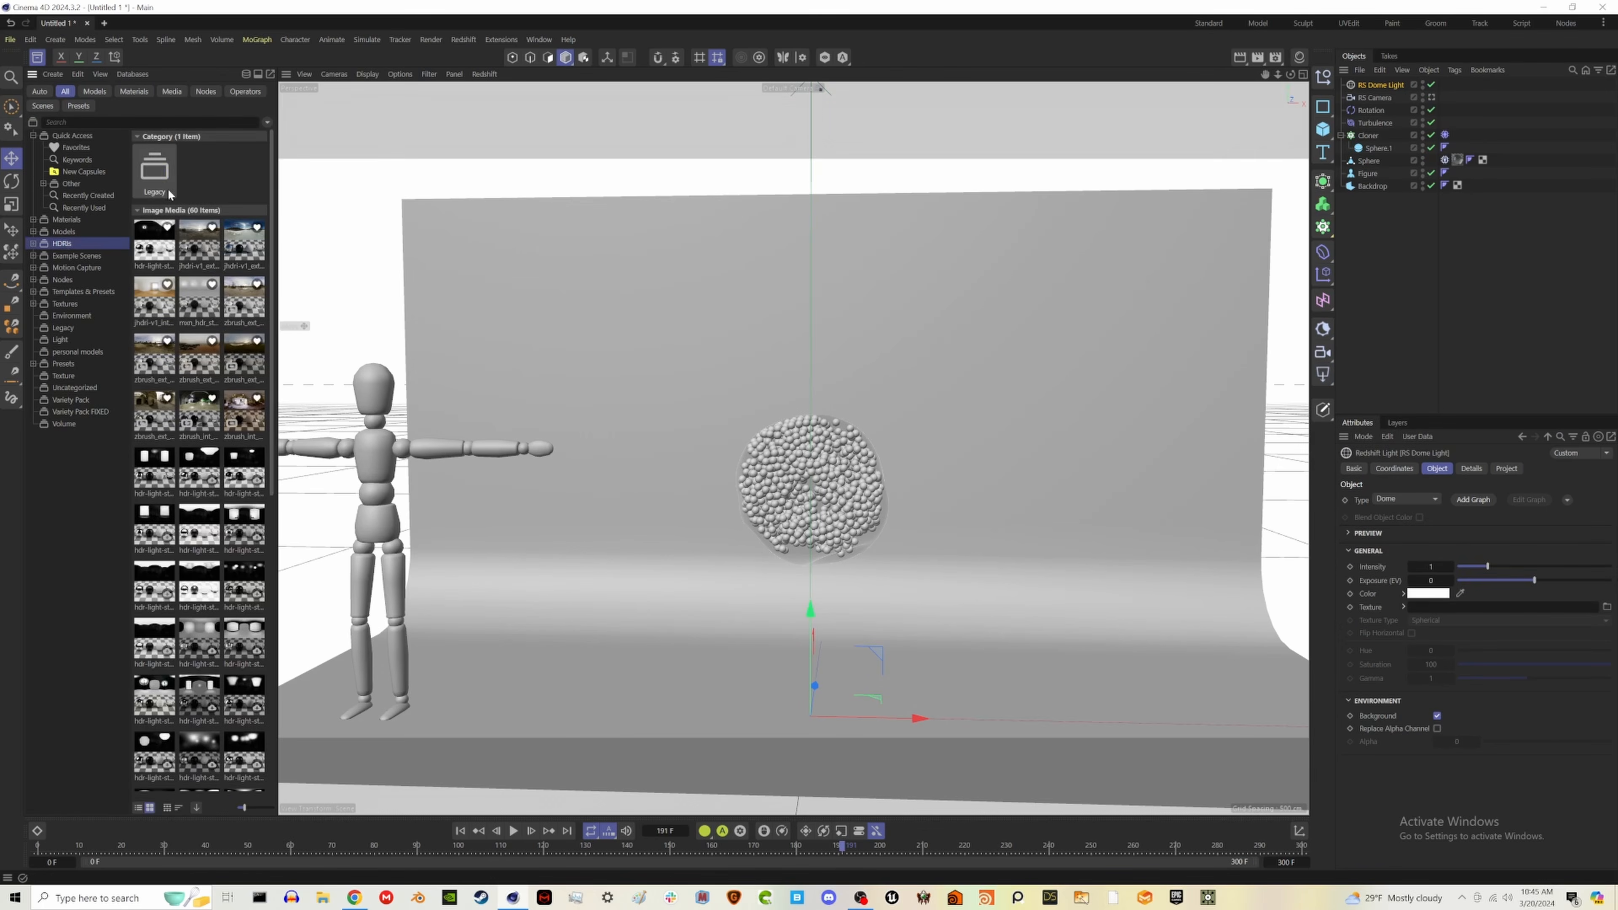
double_click(161, 174)
scroll(203, 572, "down", 4)
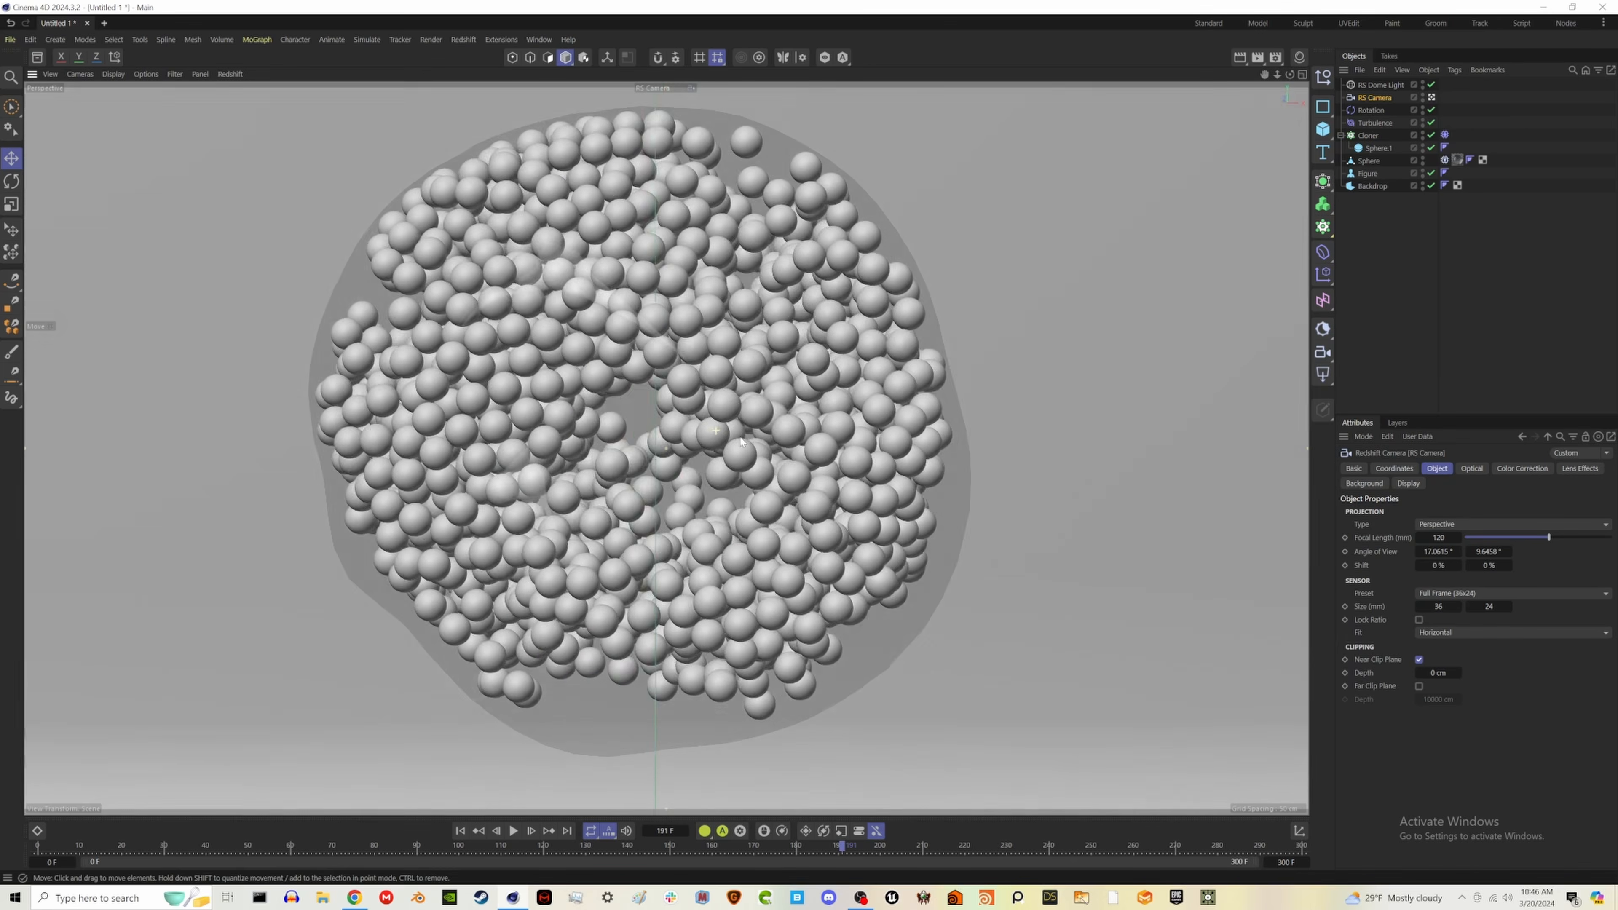
scroll(851, 466, "down", 1)
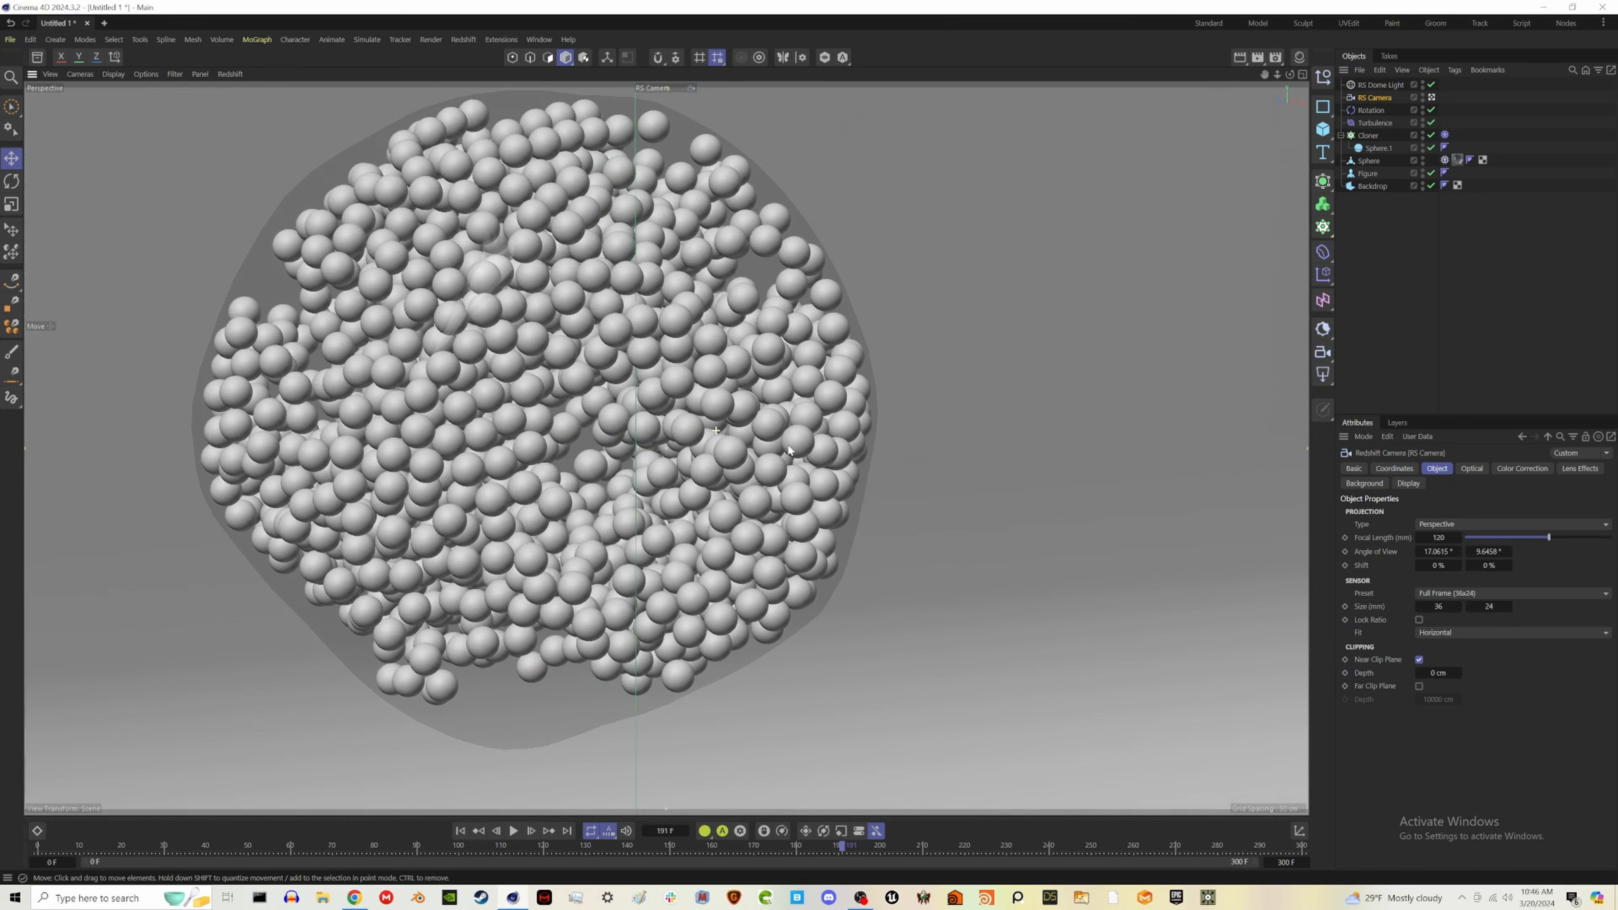
- Frame the orb-filled glass sphere centrally through the Redshift camera
scroll(852, 466, "down", 3)
left_click_drag(852, 466, 800, 449, "alt")
middle_click_drag(800, 450, 793, 406, "alt")
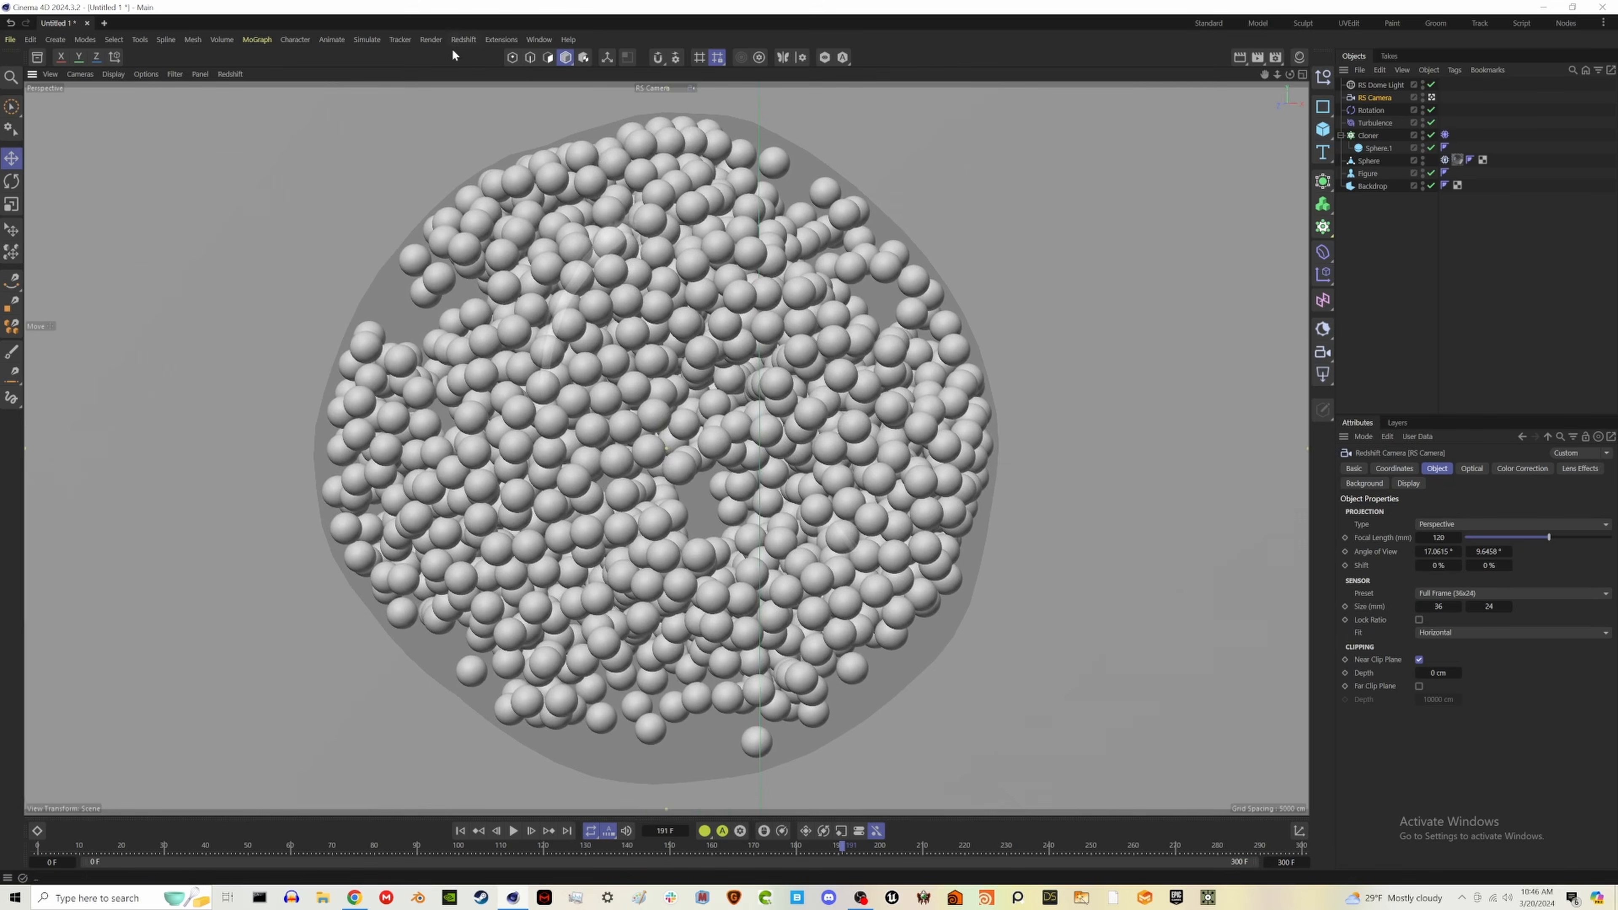
- Review the Redshift render settings for sampling, denoising, system memory, global illumination, AOVs and caustics
left_click(431, 39)
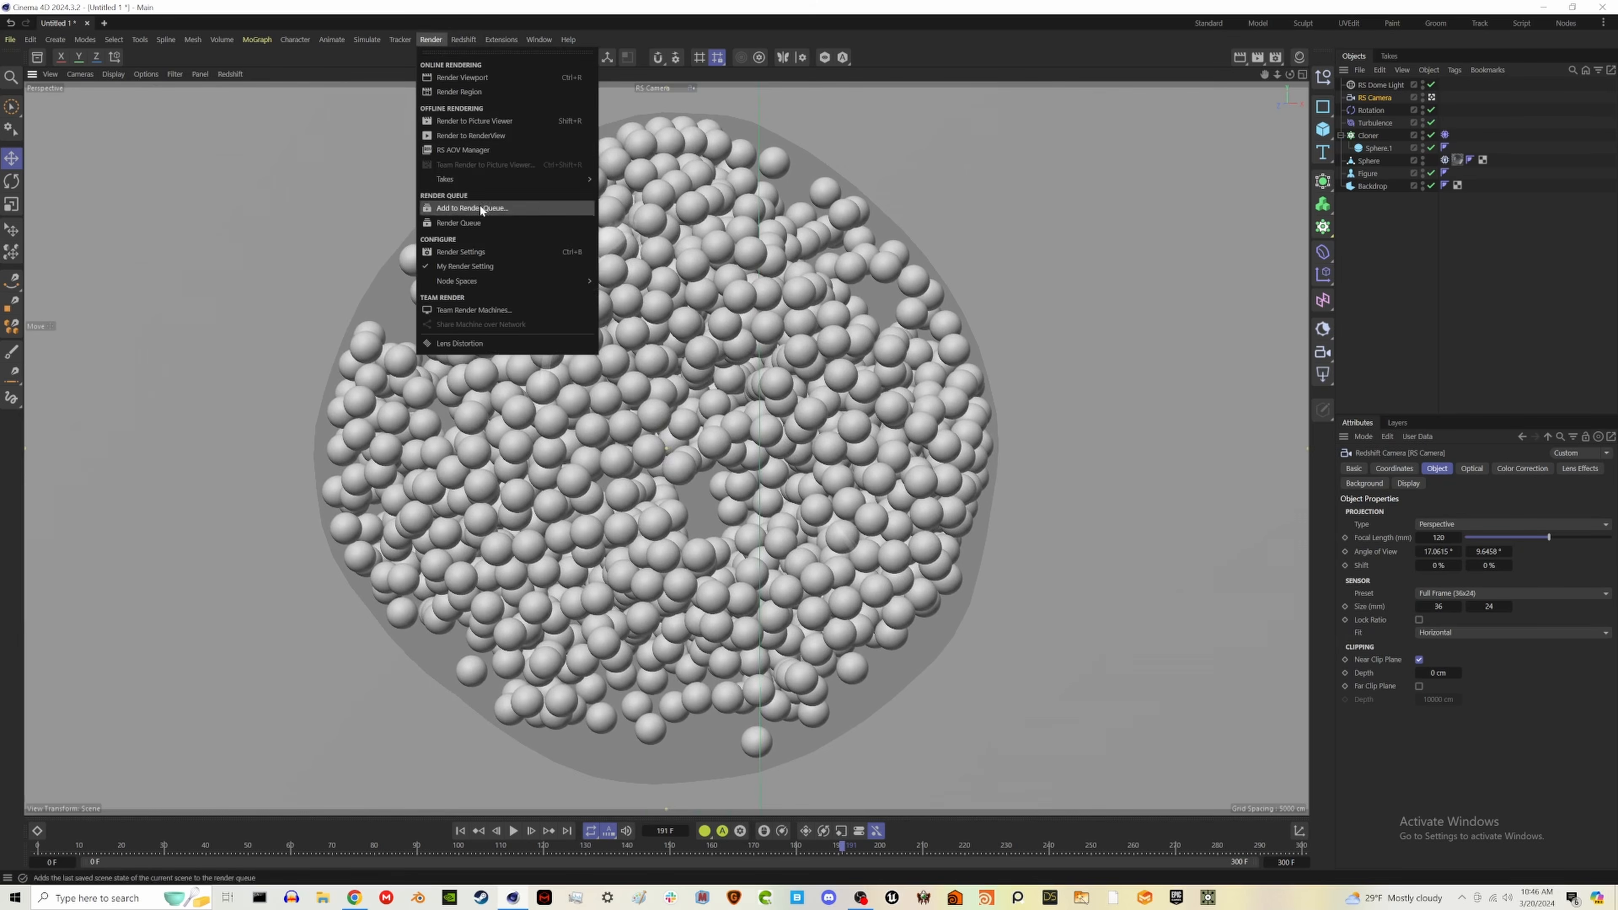
left_click(469, 252)
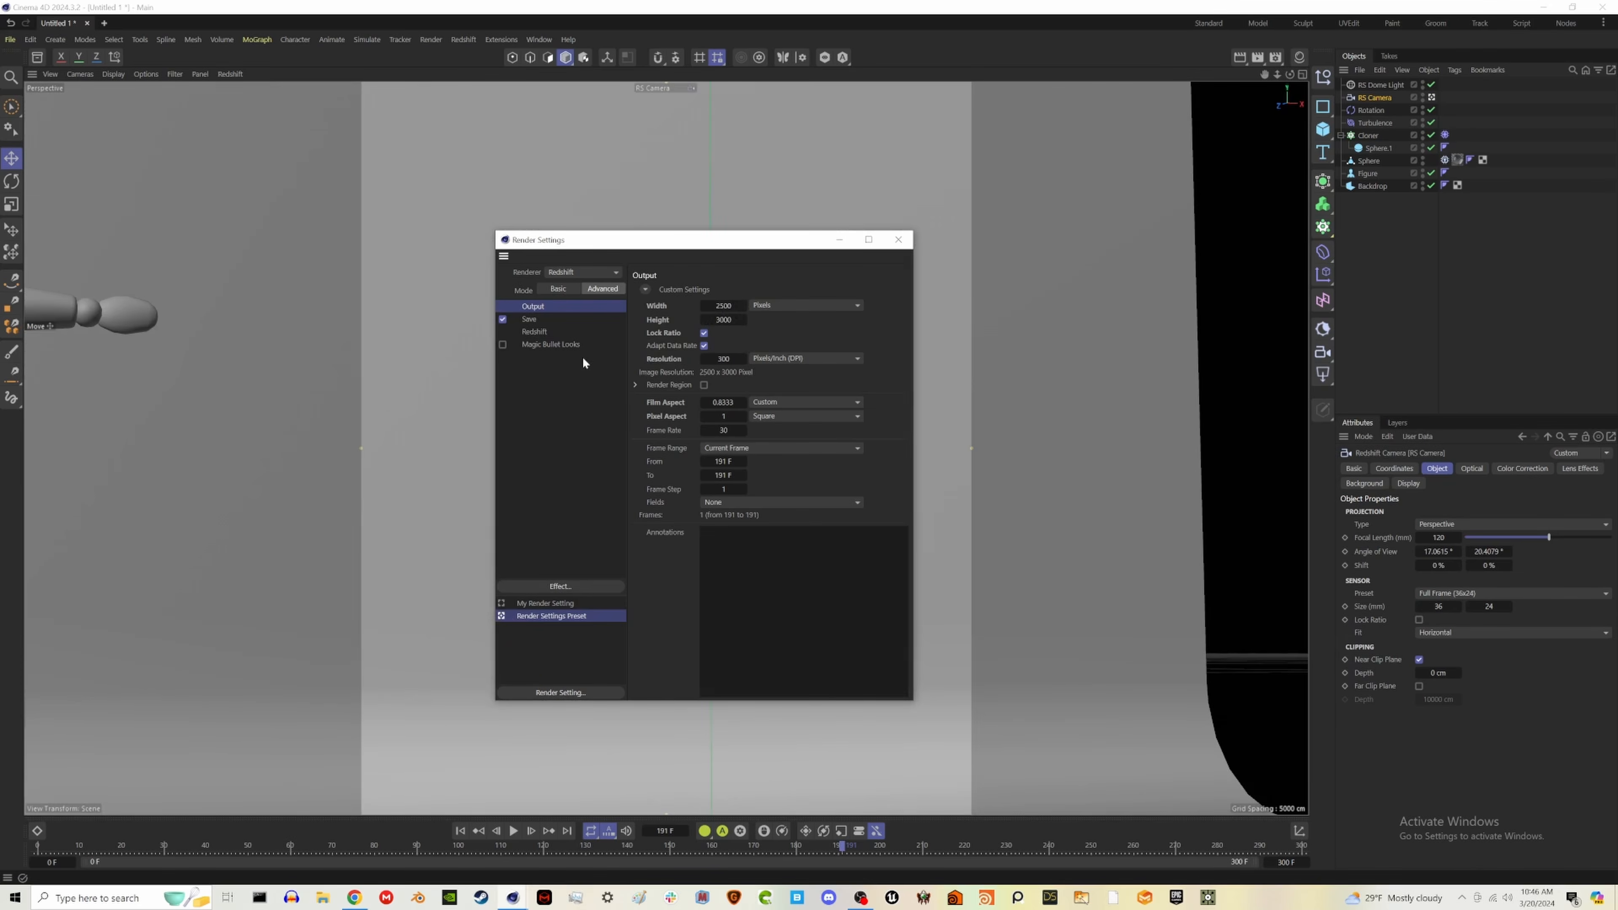
left_click(535, 333)
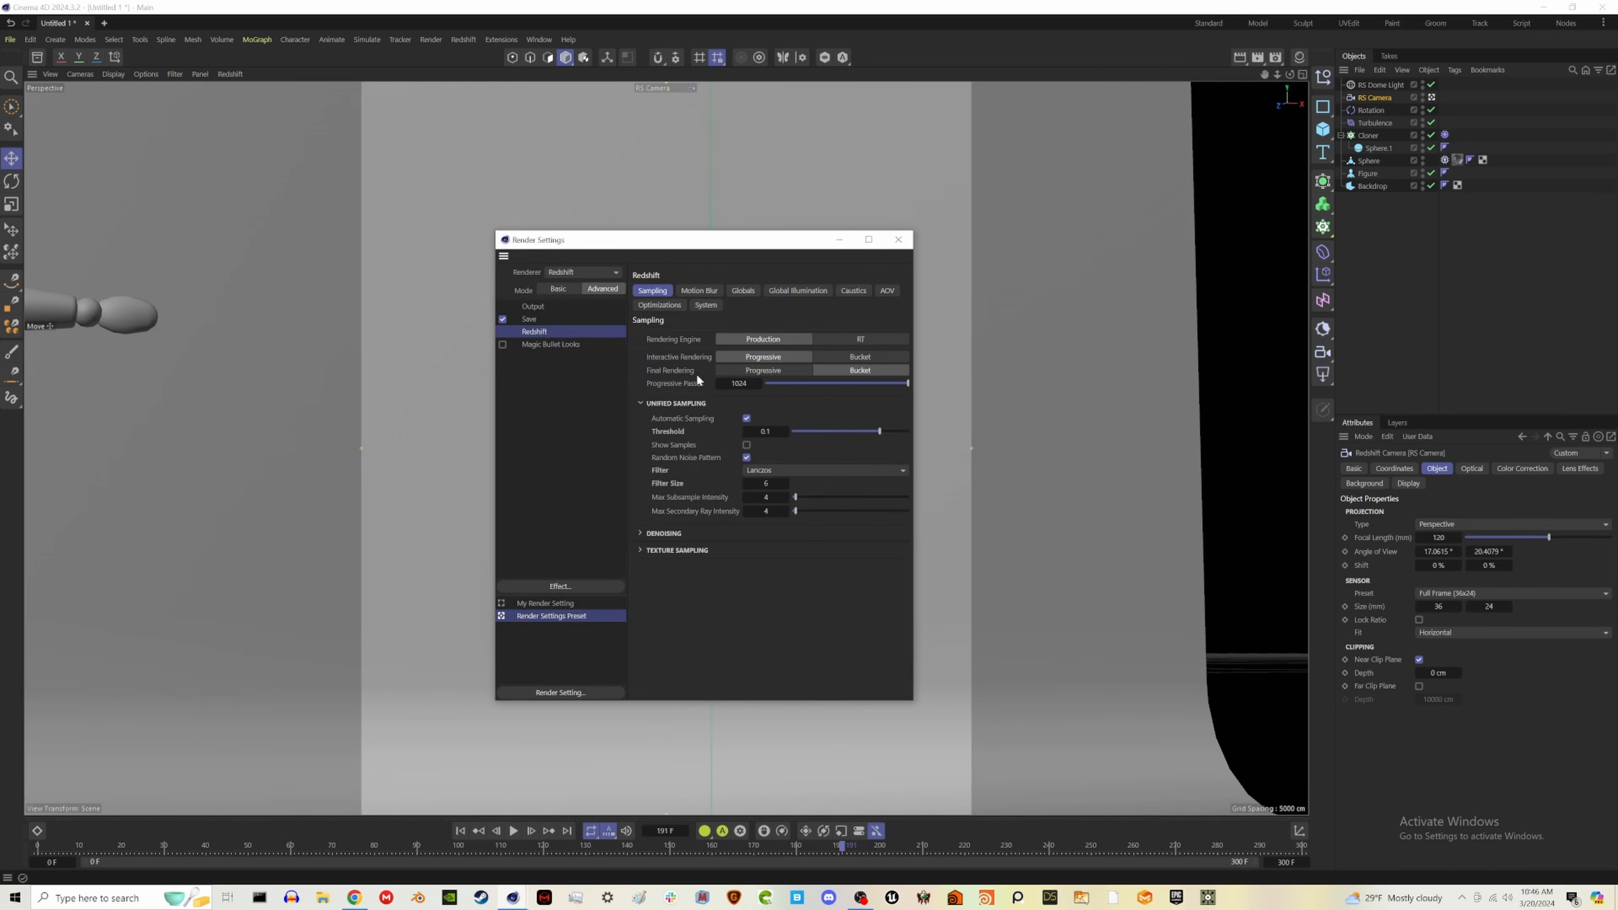
left_click(662, 533)
left_click(651, 533)
left_click(705, 305)
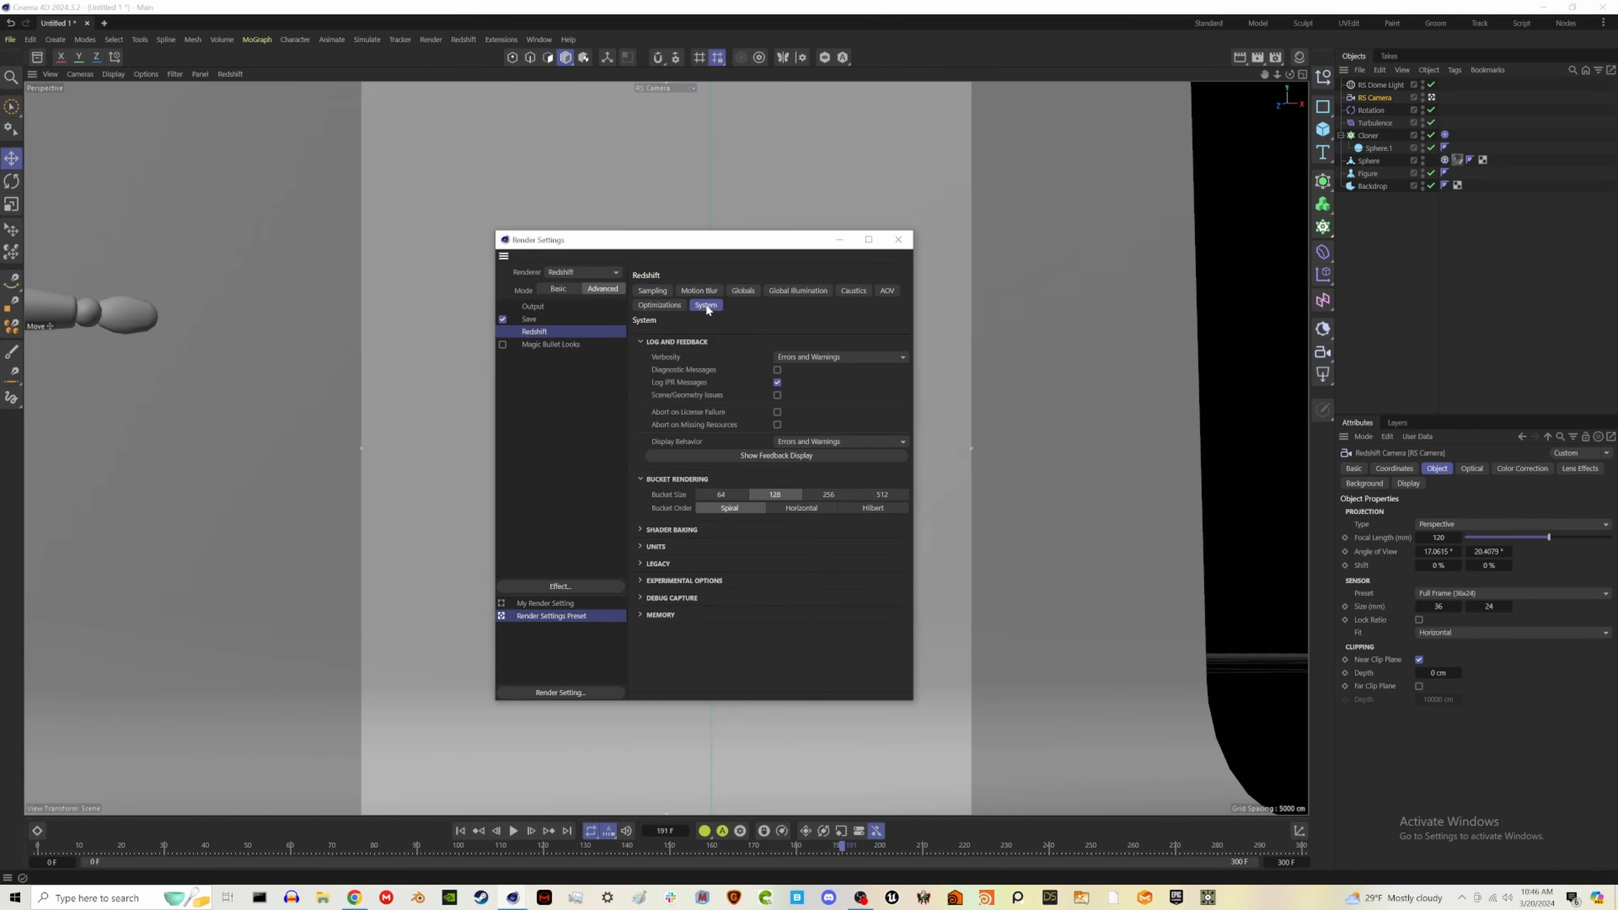
left_click(669, 616)
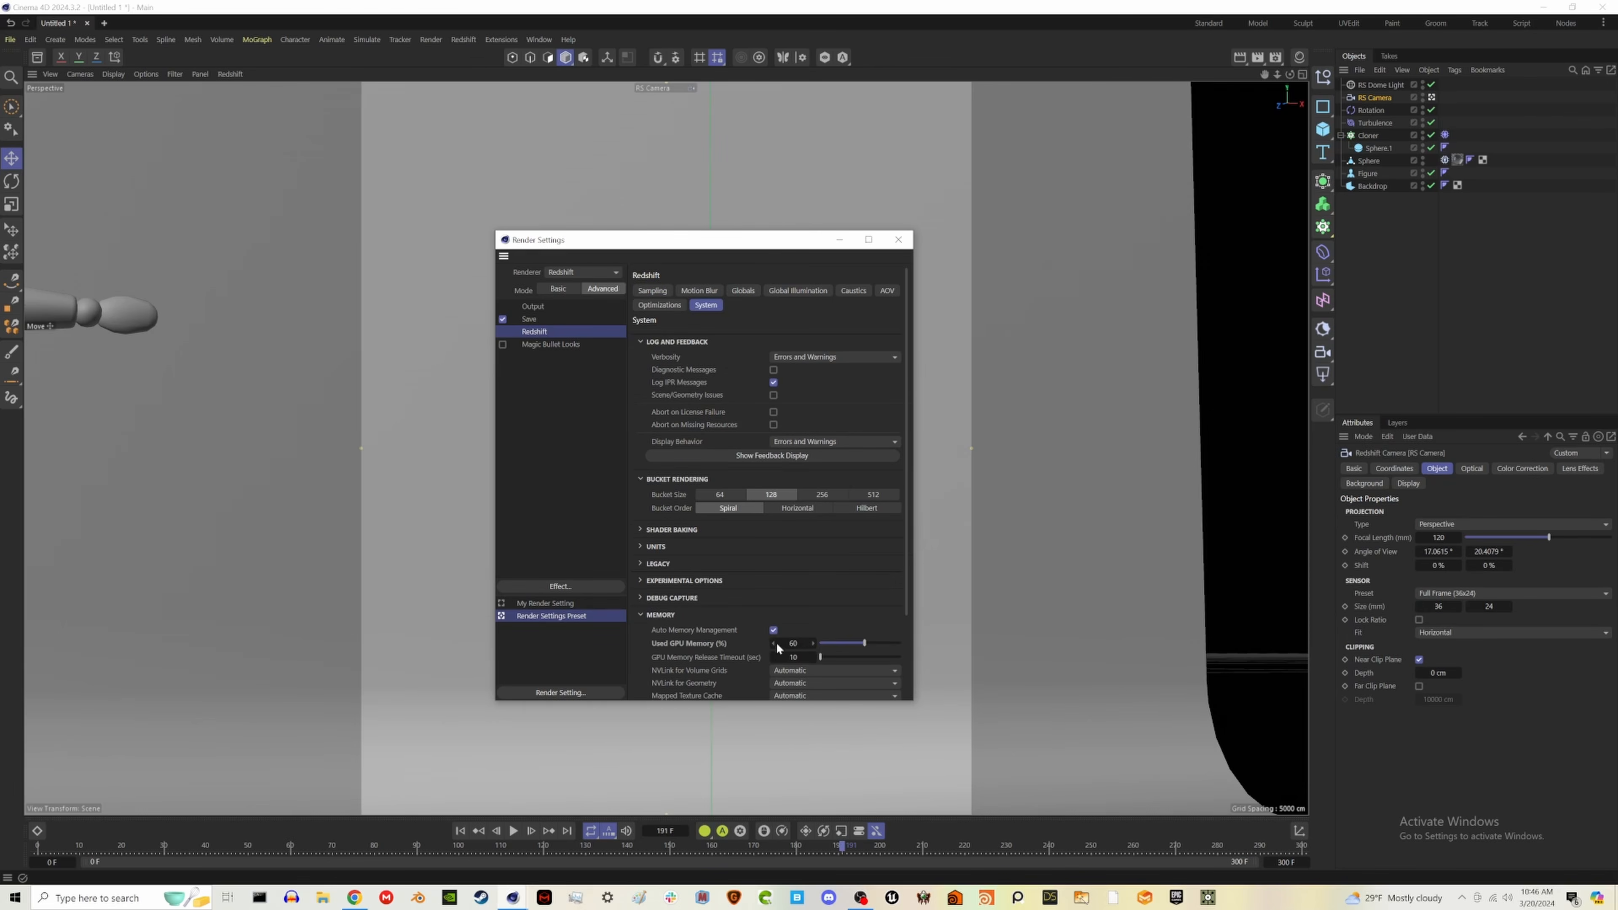
left_click(810, 294)
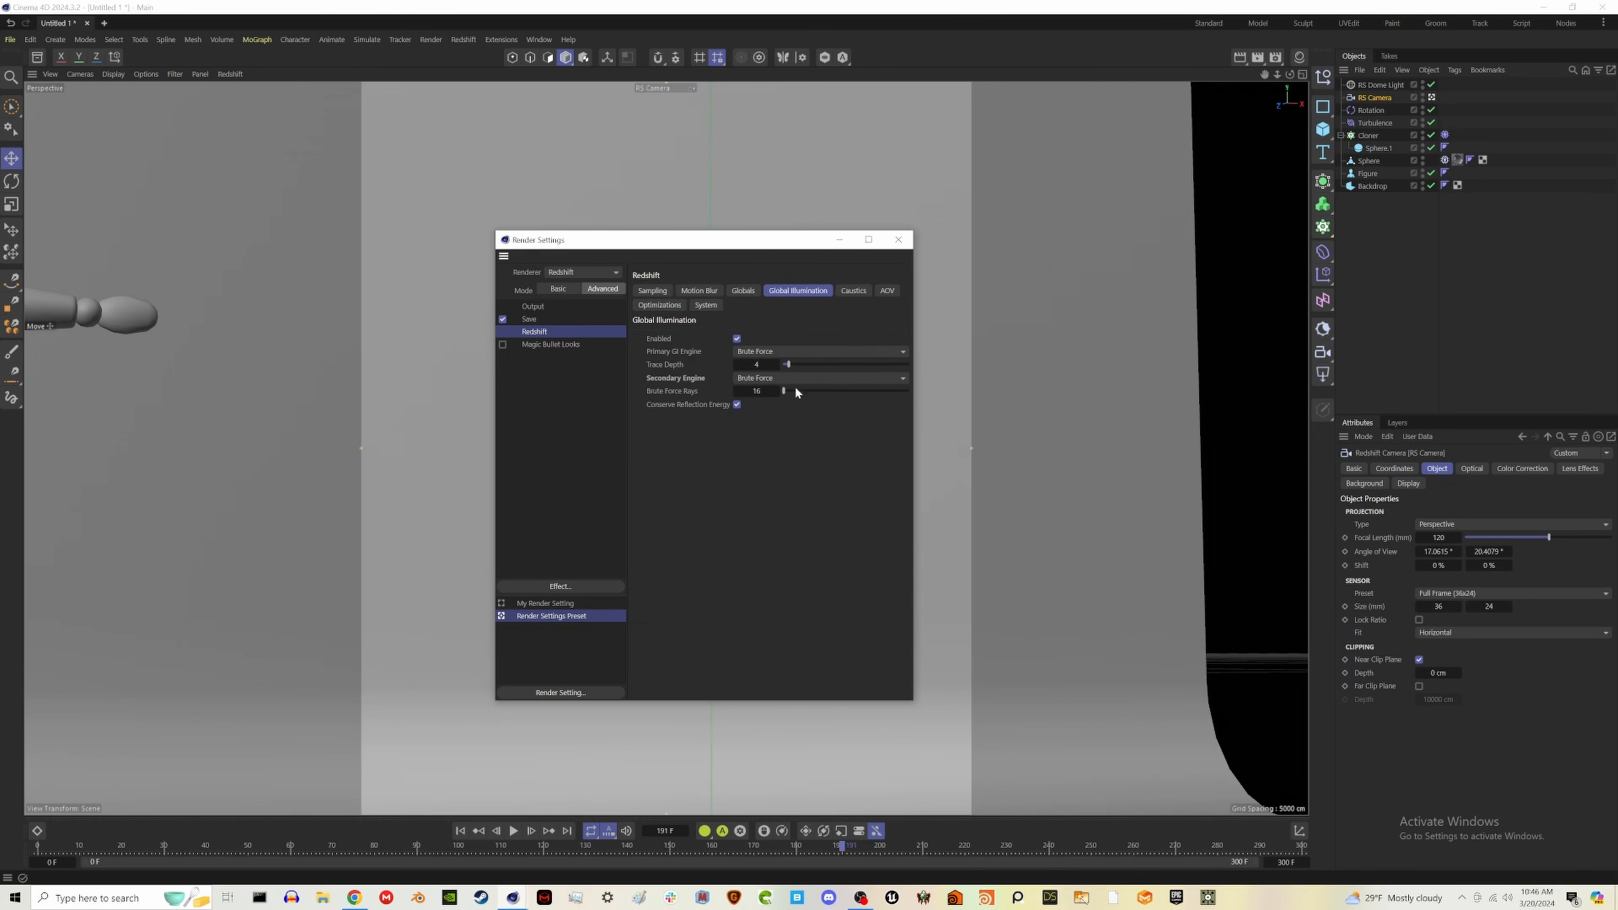
left_click(854, 290)
left_click(887, 291)
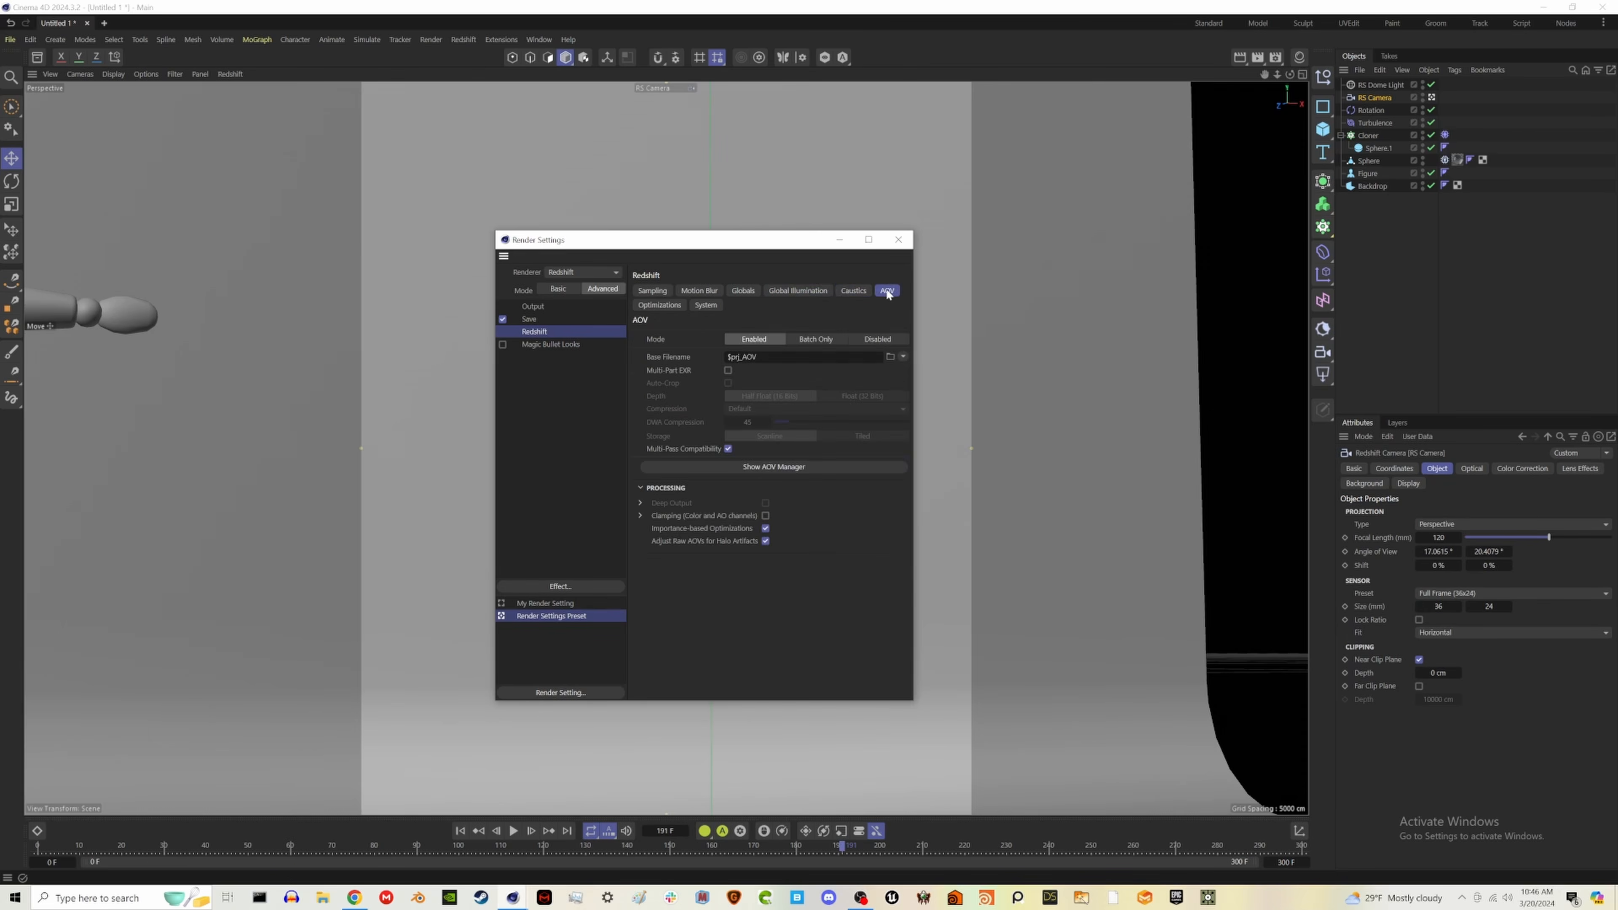
left_click(854, 291)
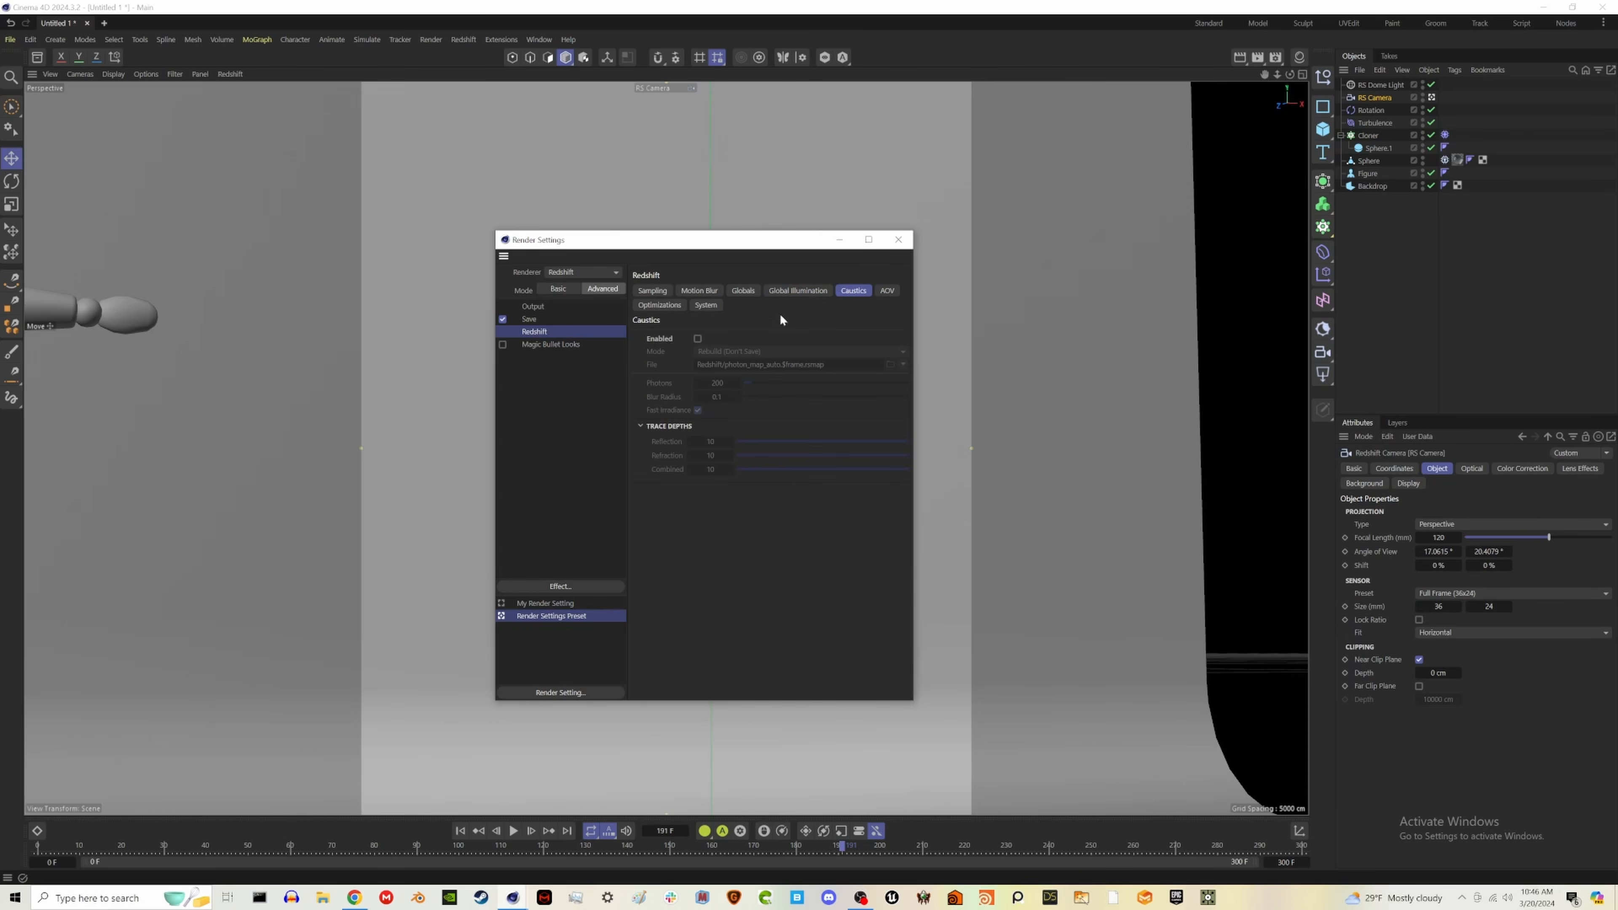
left_click(898, 239)
- Open the Redshift RenderView, dock it beside the viewport and start the interactive render with the whole frame in view
left_click(463, 38)
left_click(475, 143)
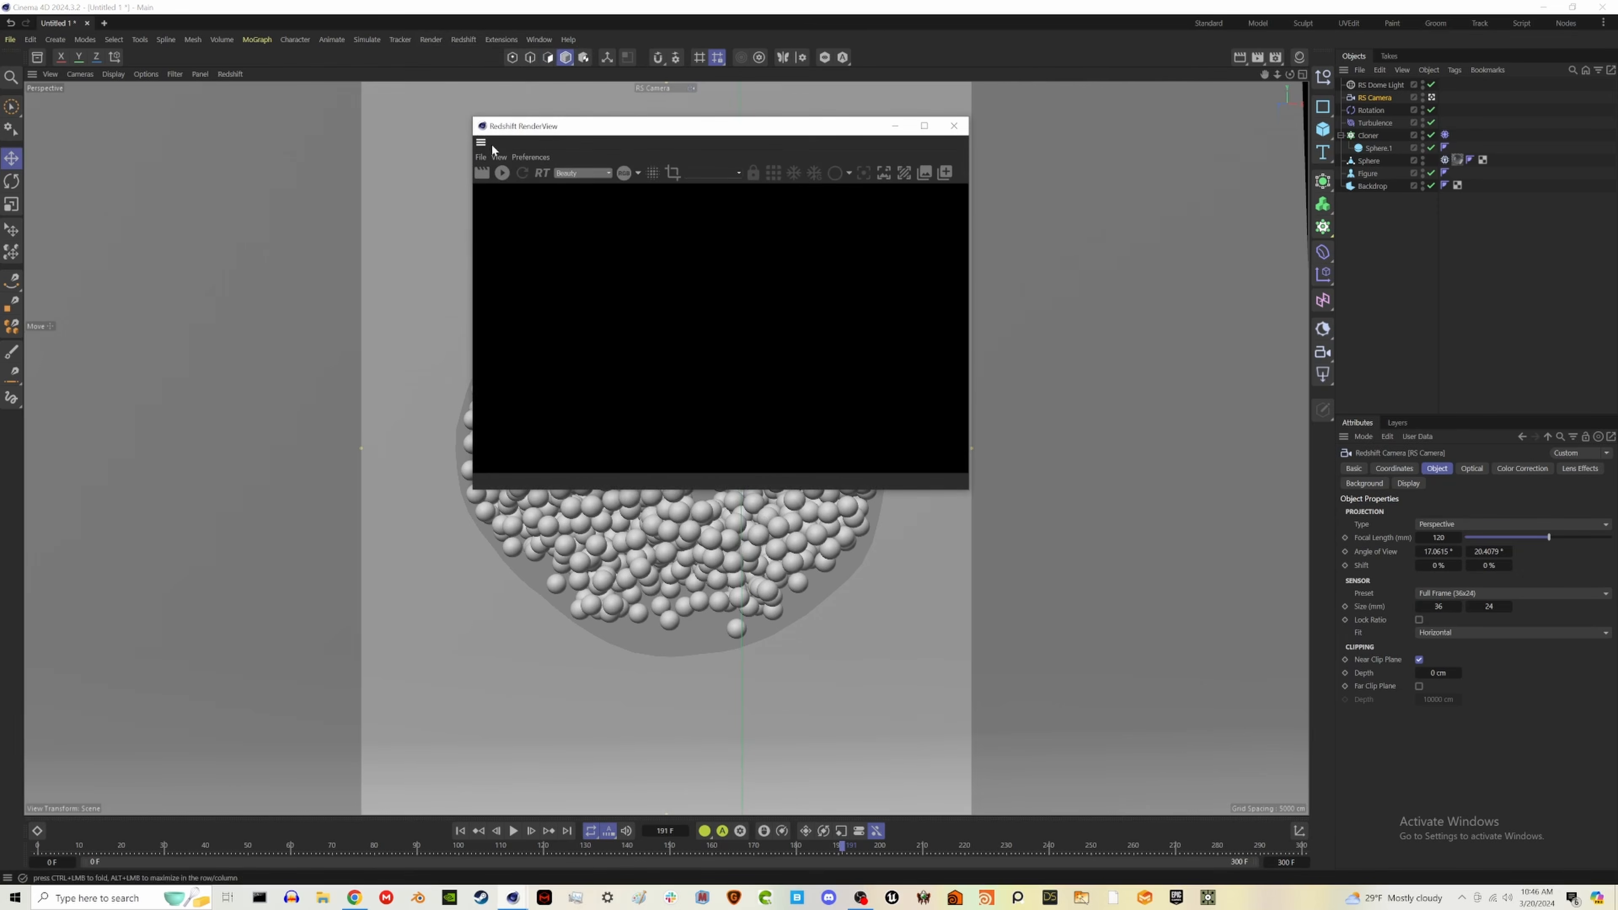
left_click_drag(481, 142, 1239, 314)
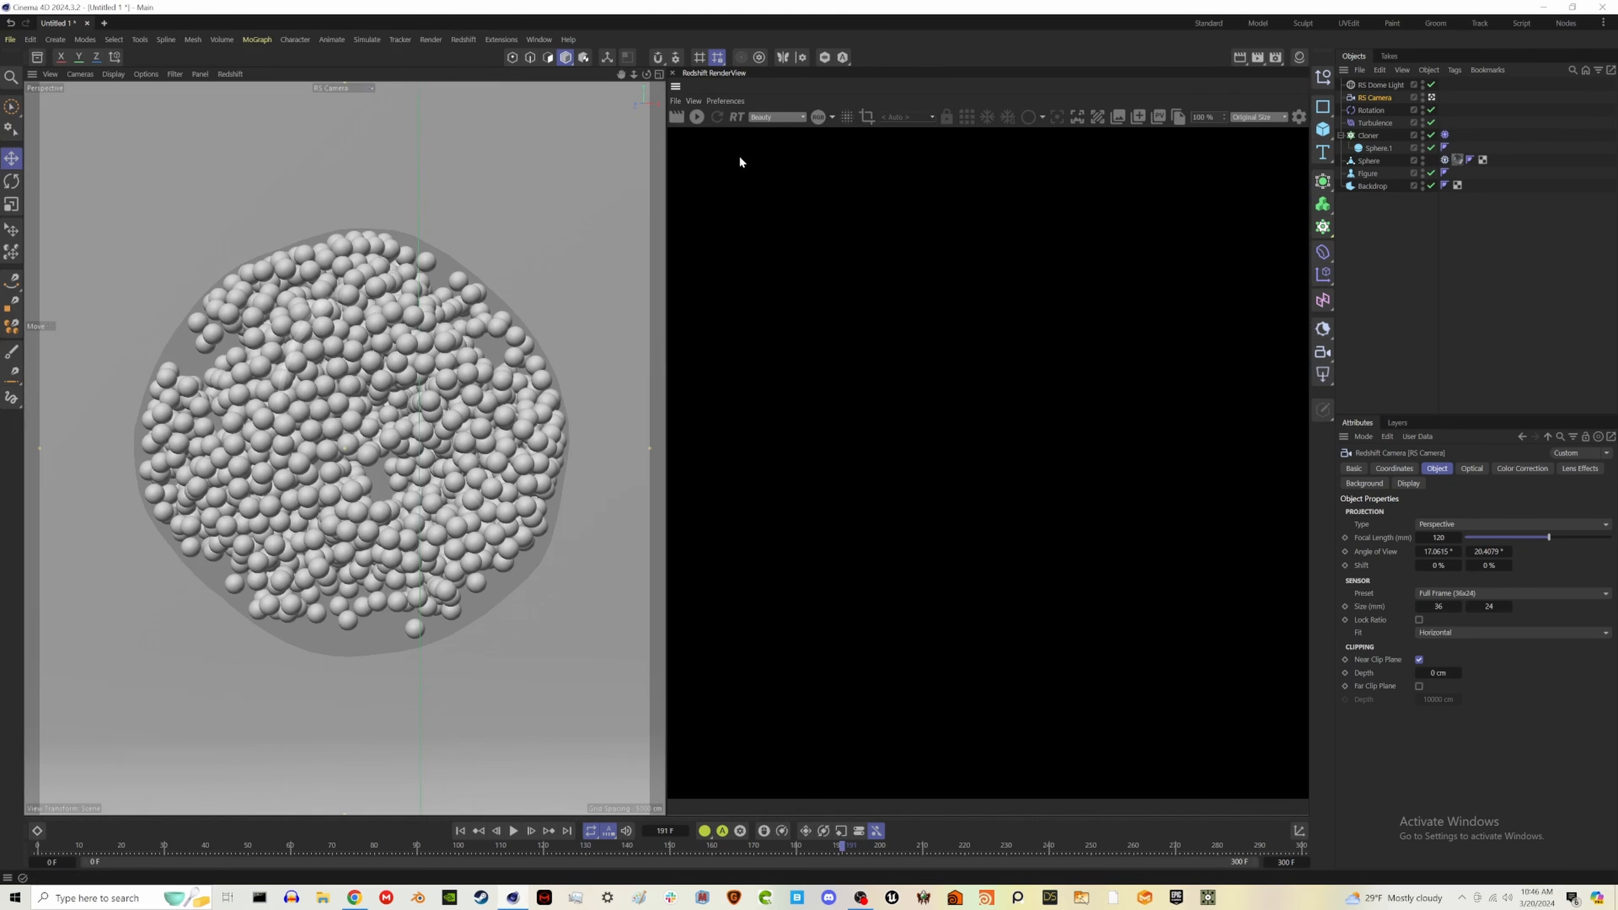
left_click(697, 117)
scroll(864, 460, "down", 5)
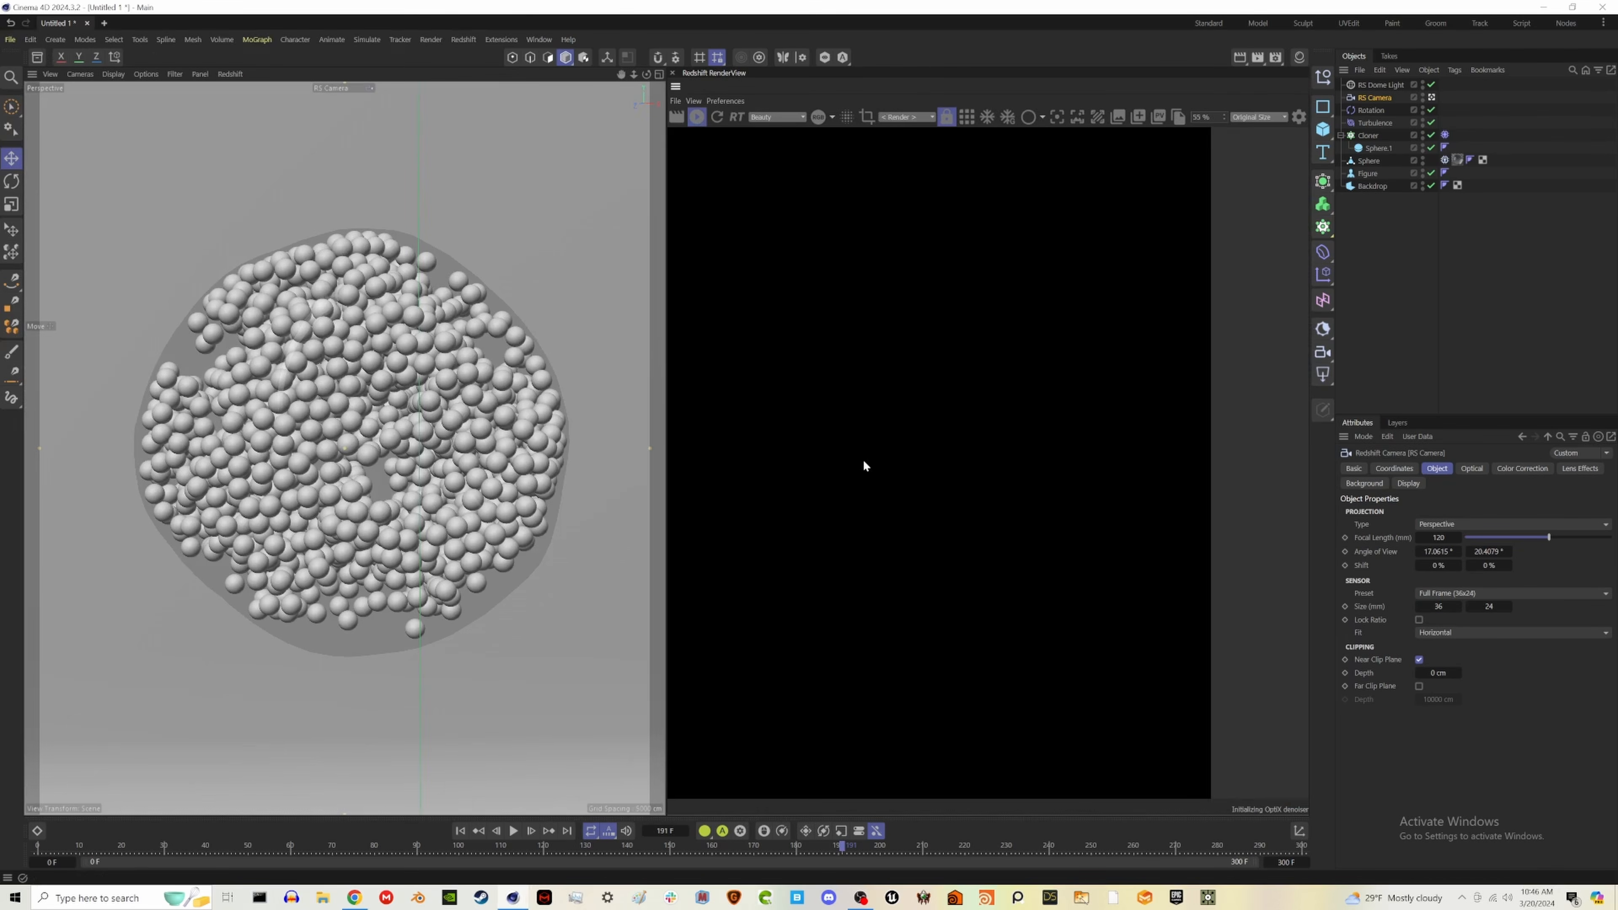
middle_click_drag(857, 450, 923, 467)
scroll(923, 472, "up", 1)
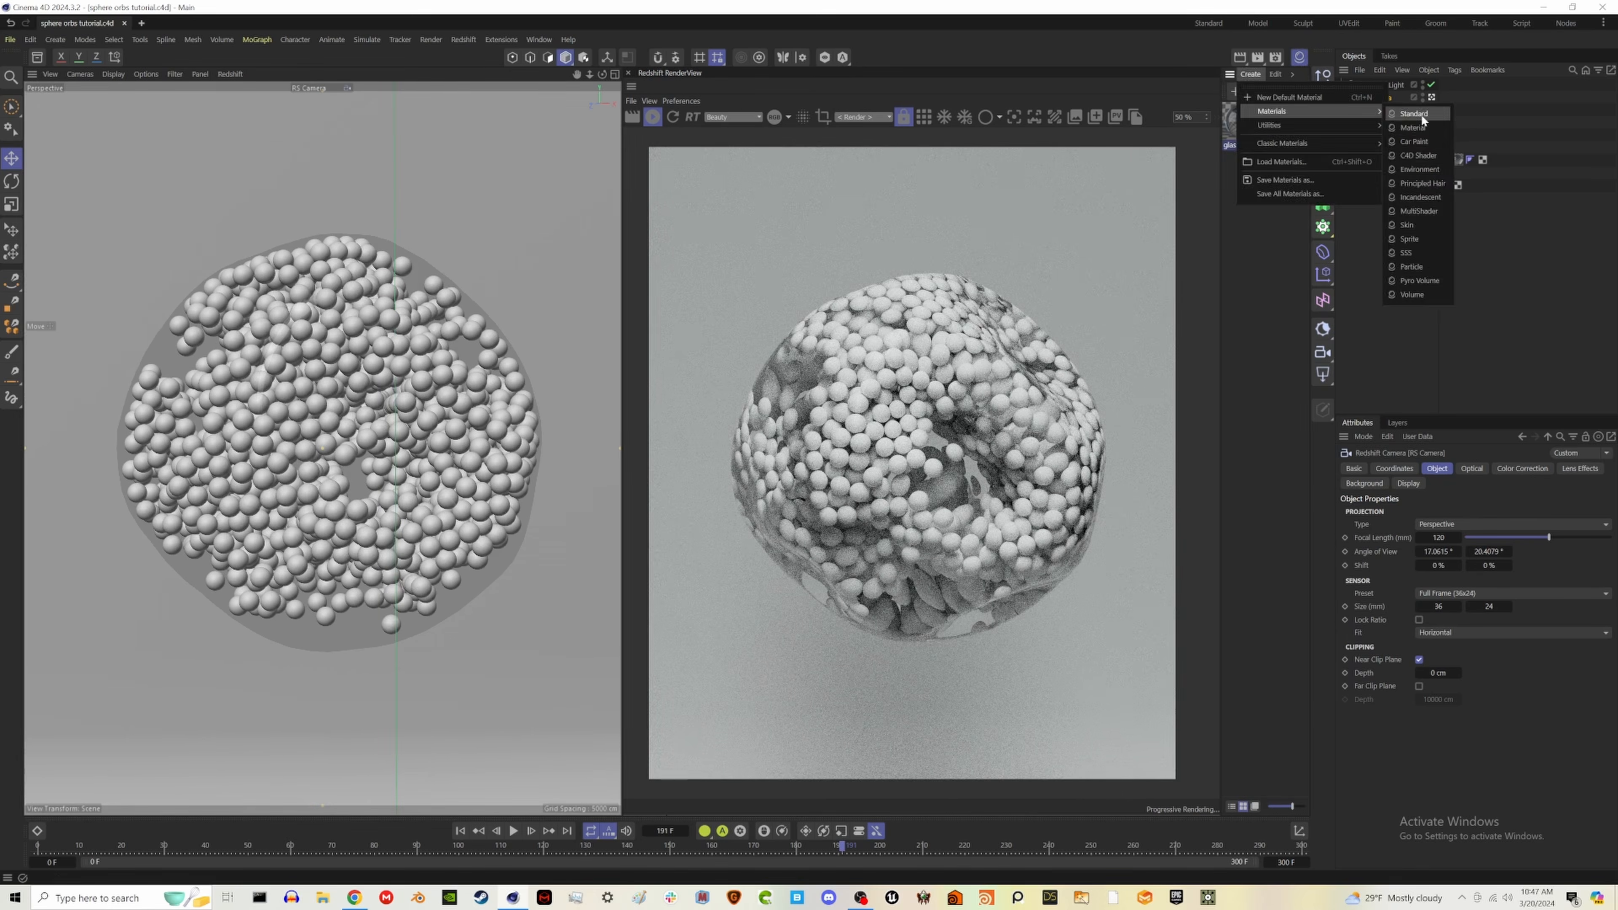
- Rename the new Redshift standard material to orbs and apply it to the Cloner
double_click(1245, 145)
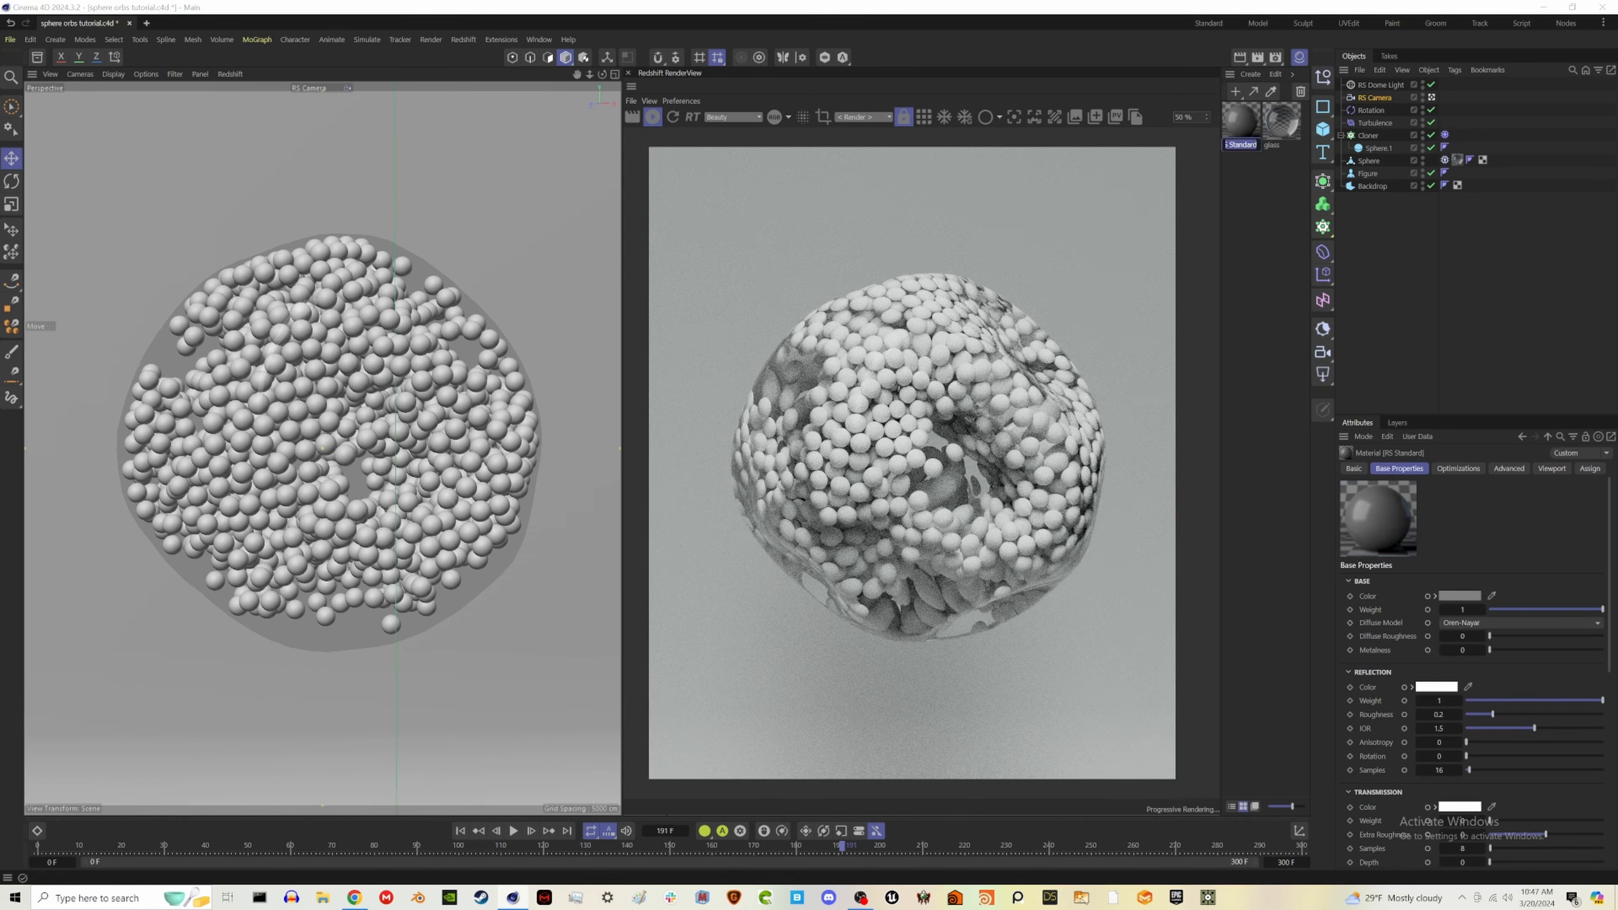
type("parbs")
key("Return")
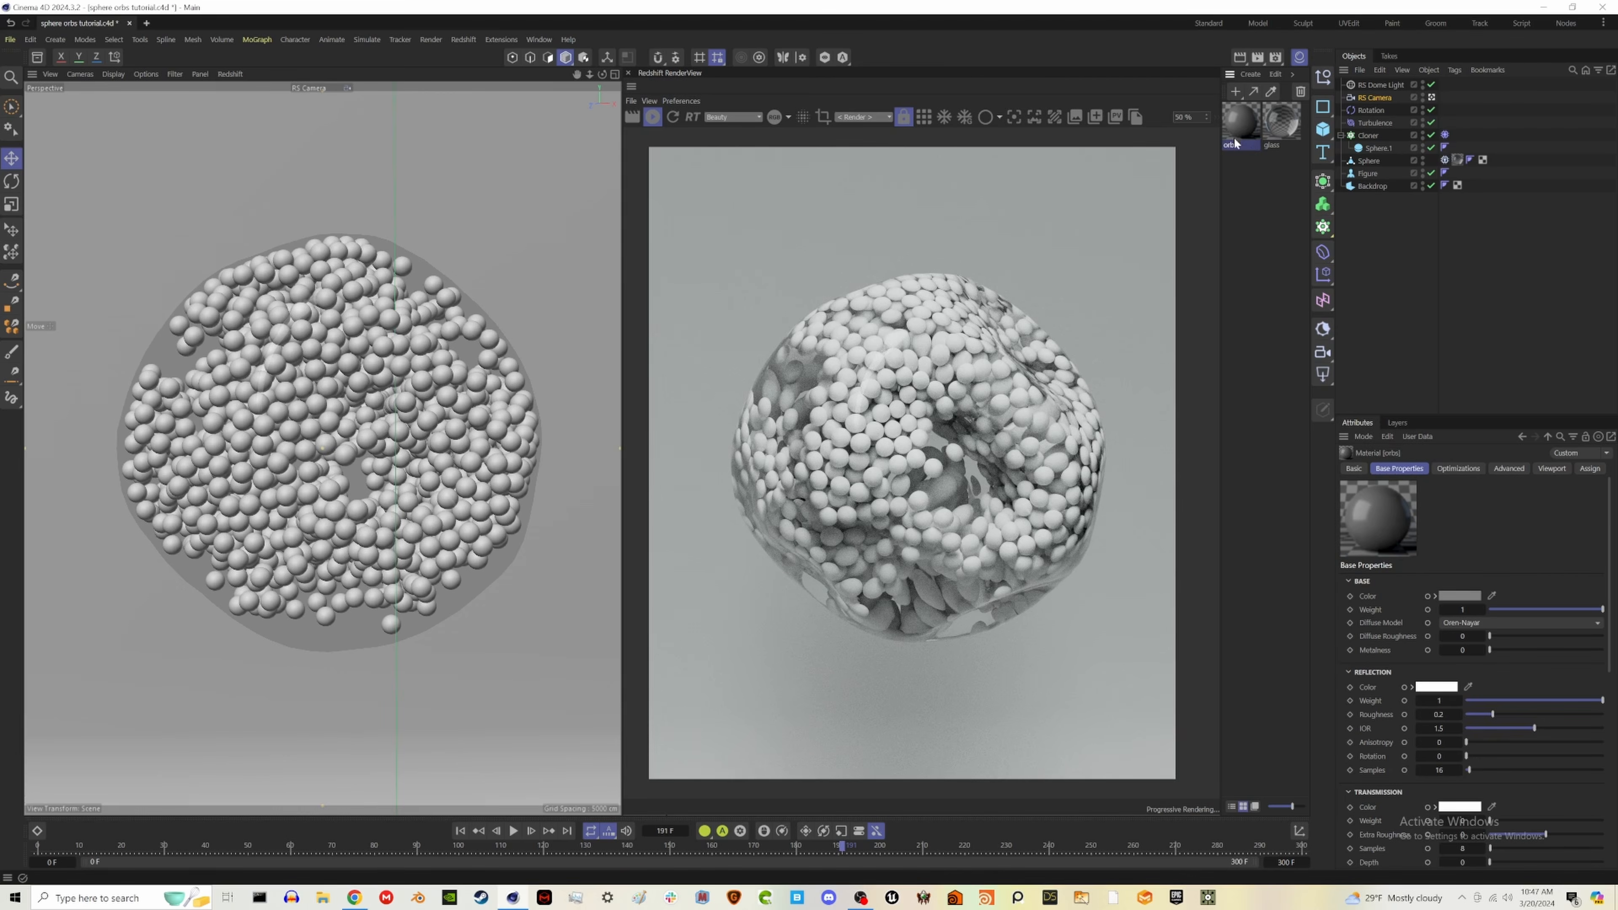
left_click_drag(1377, 132, 1373, 135)
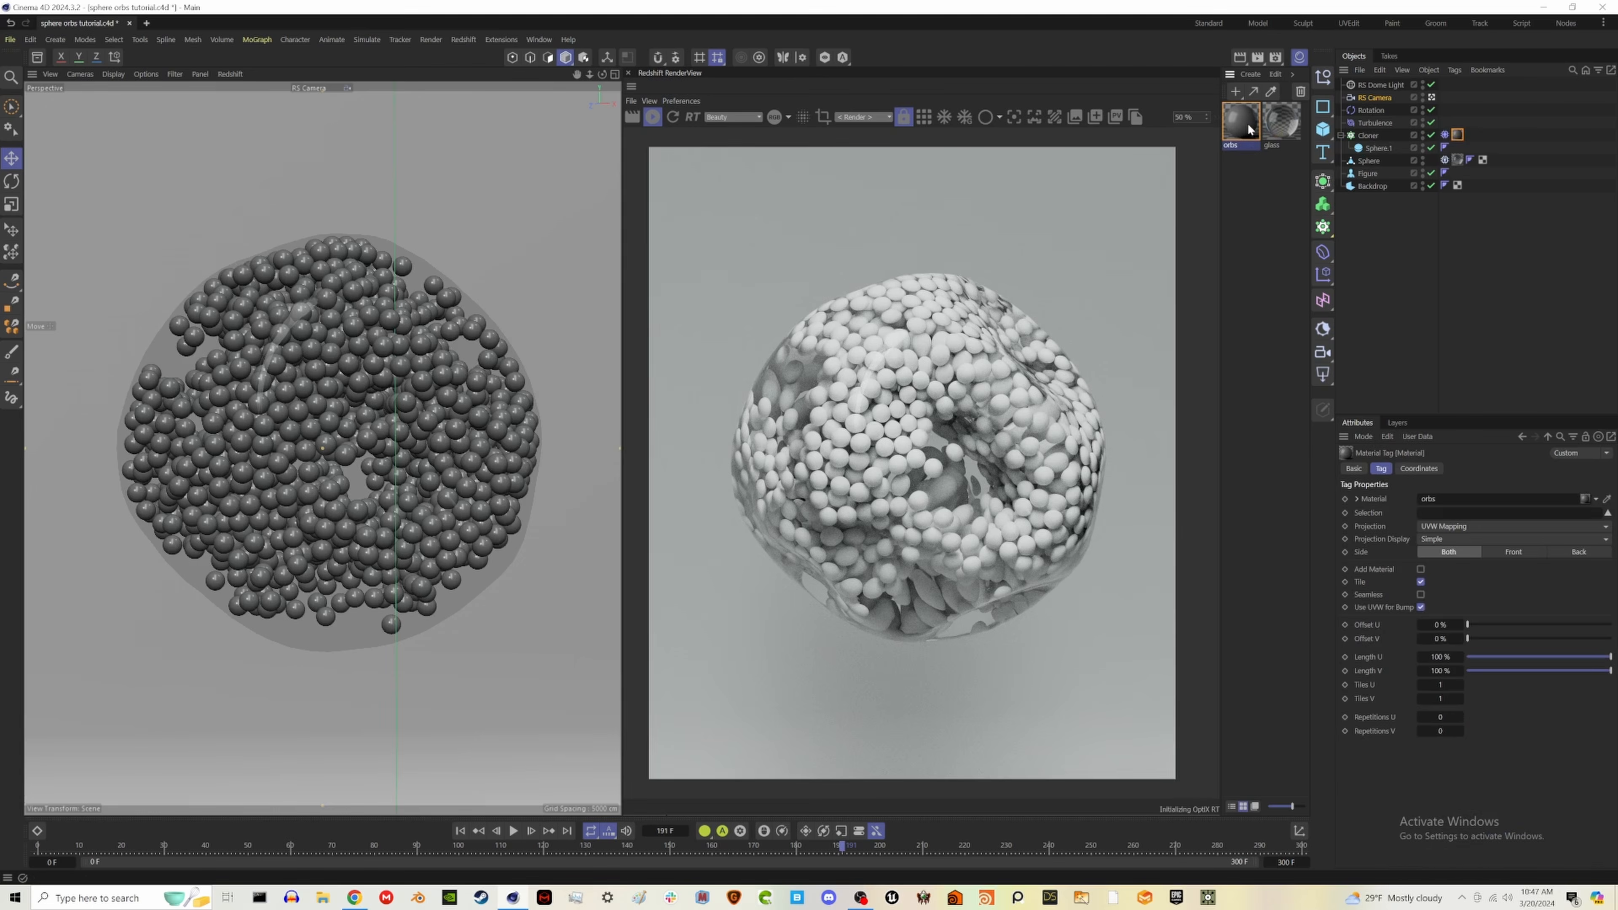
- Open the orbs material in the Node Editor, move the window over the viewport and widen it to leave node space
double_click(1246, 123)
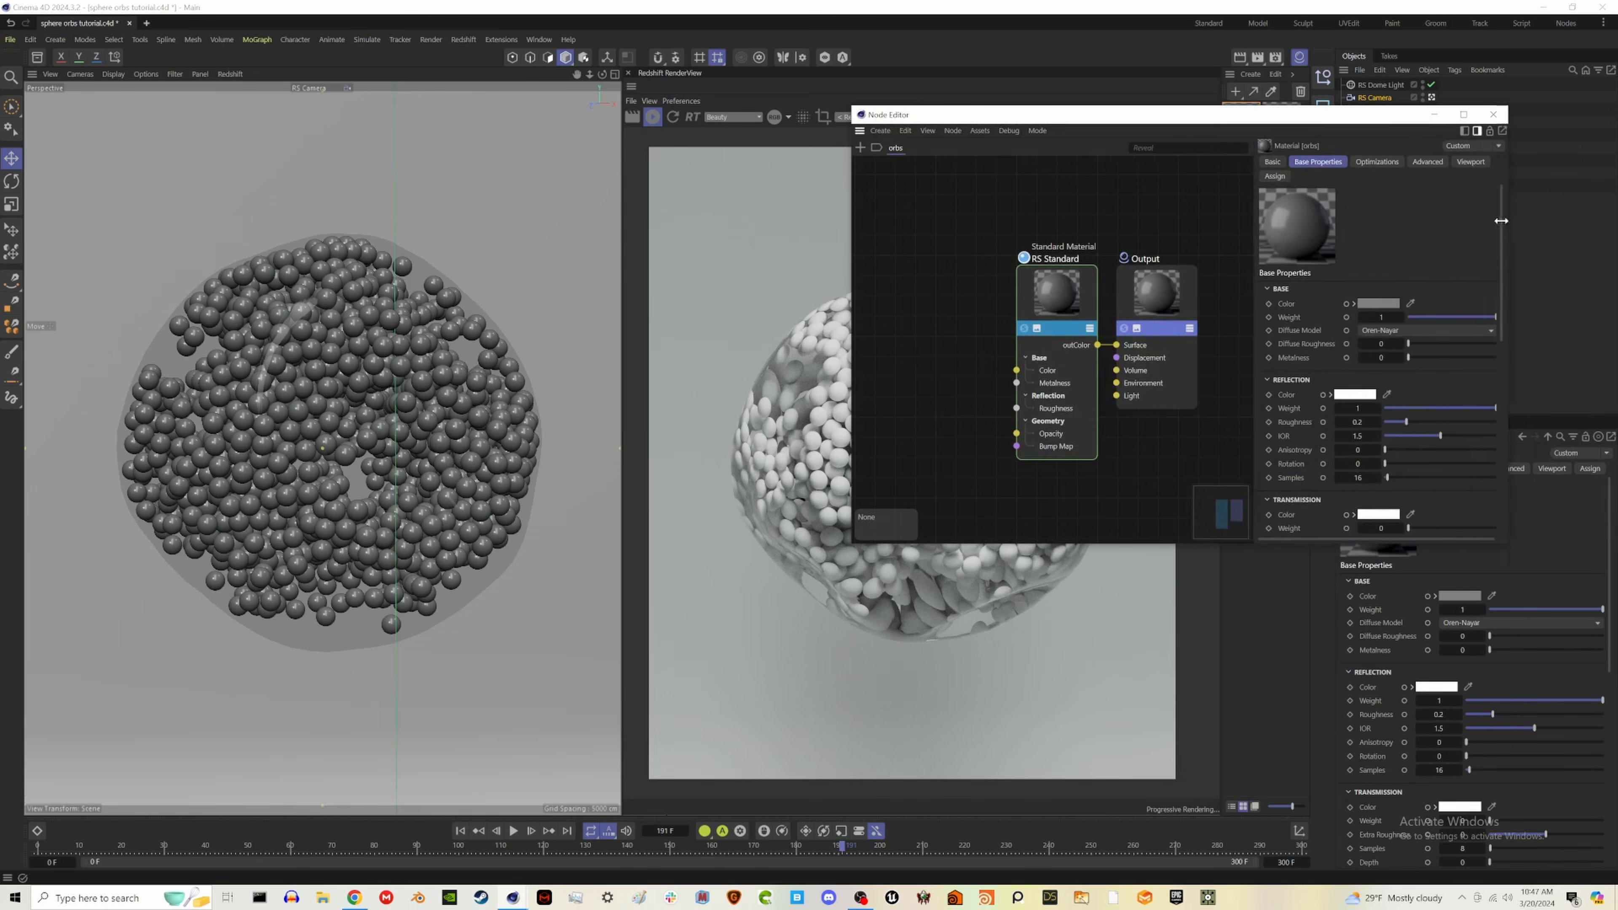
left_click_drag(1218, 121, 456, 152)
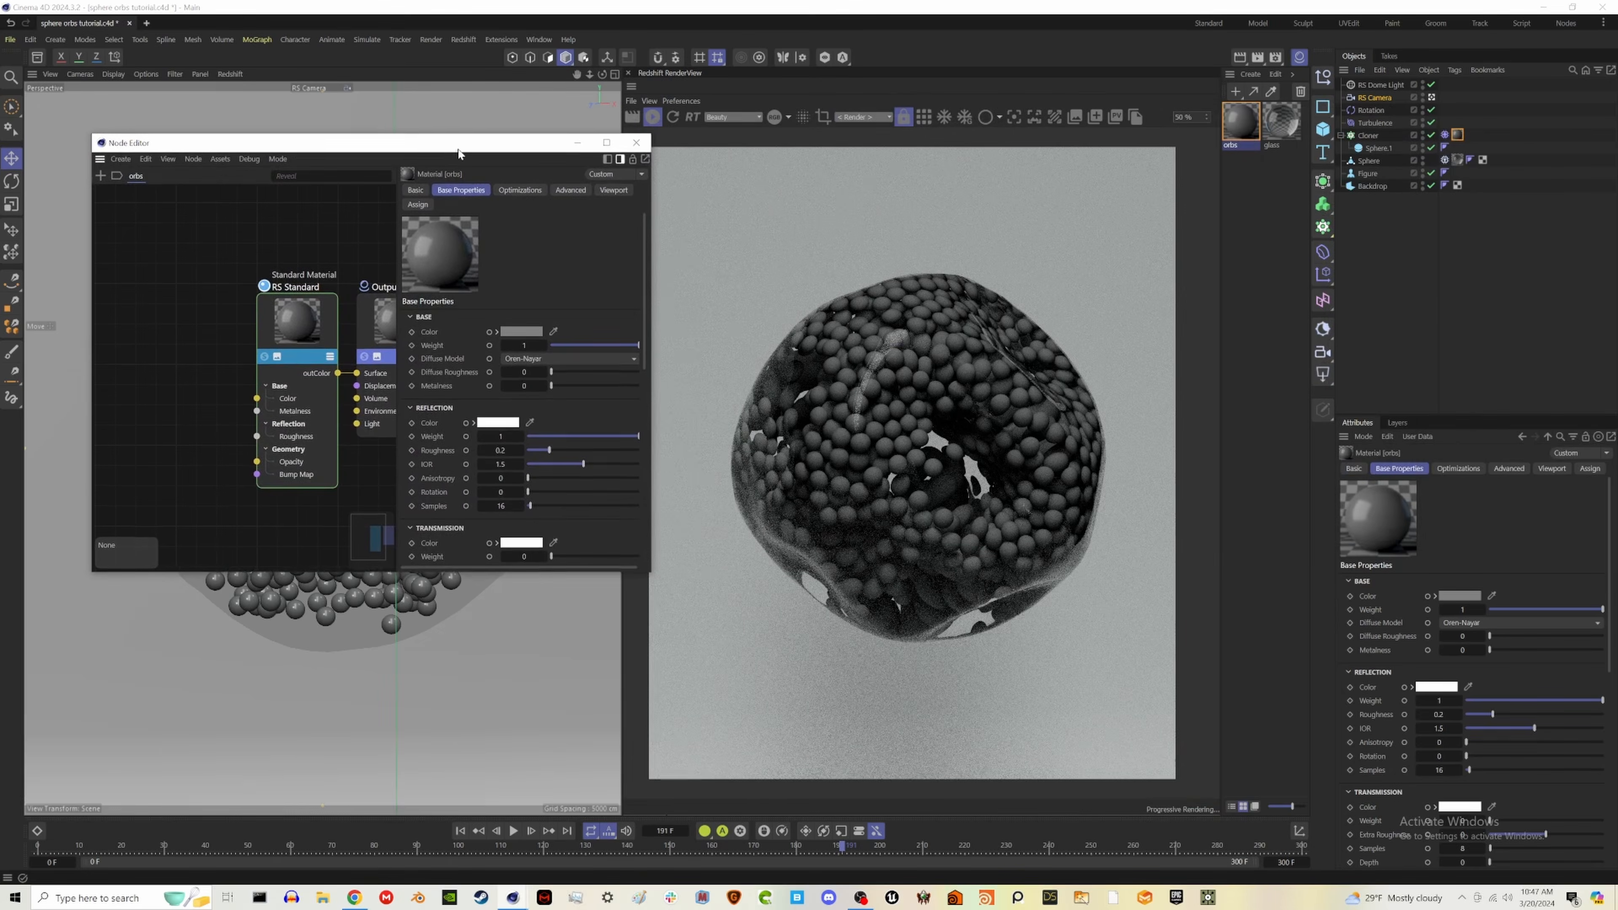
middle_click_drag(245, 334, 282, 334)
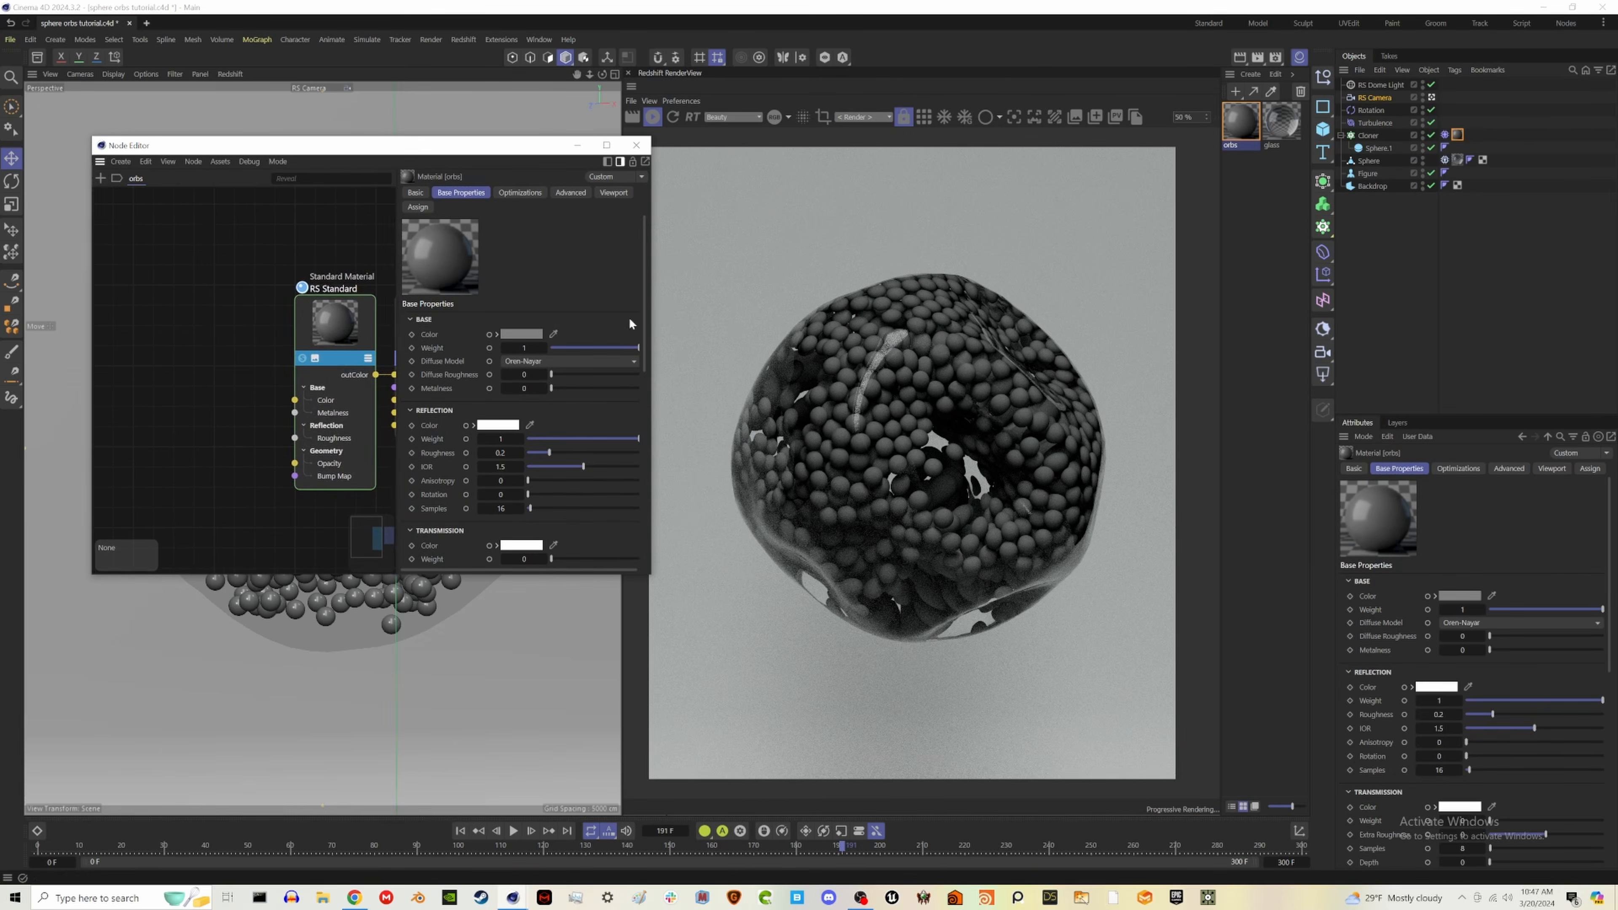
left_click_drag(653, 324, 749, 328)
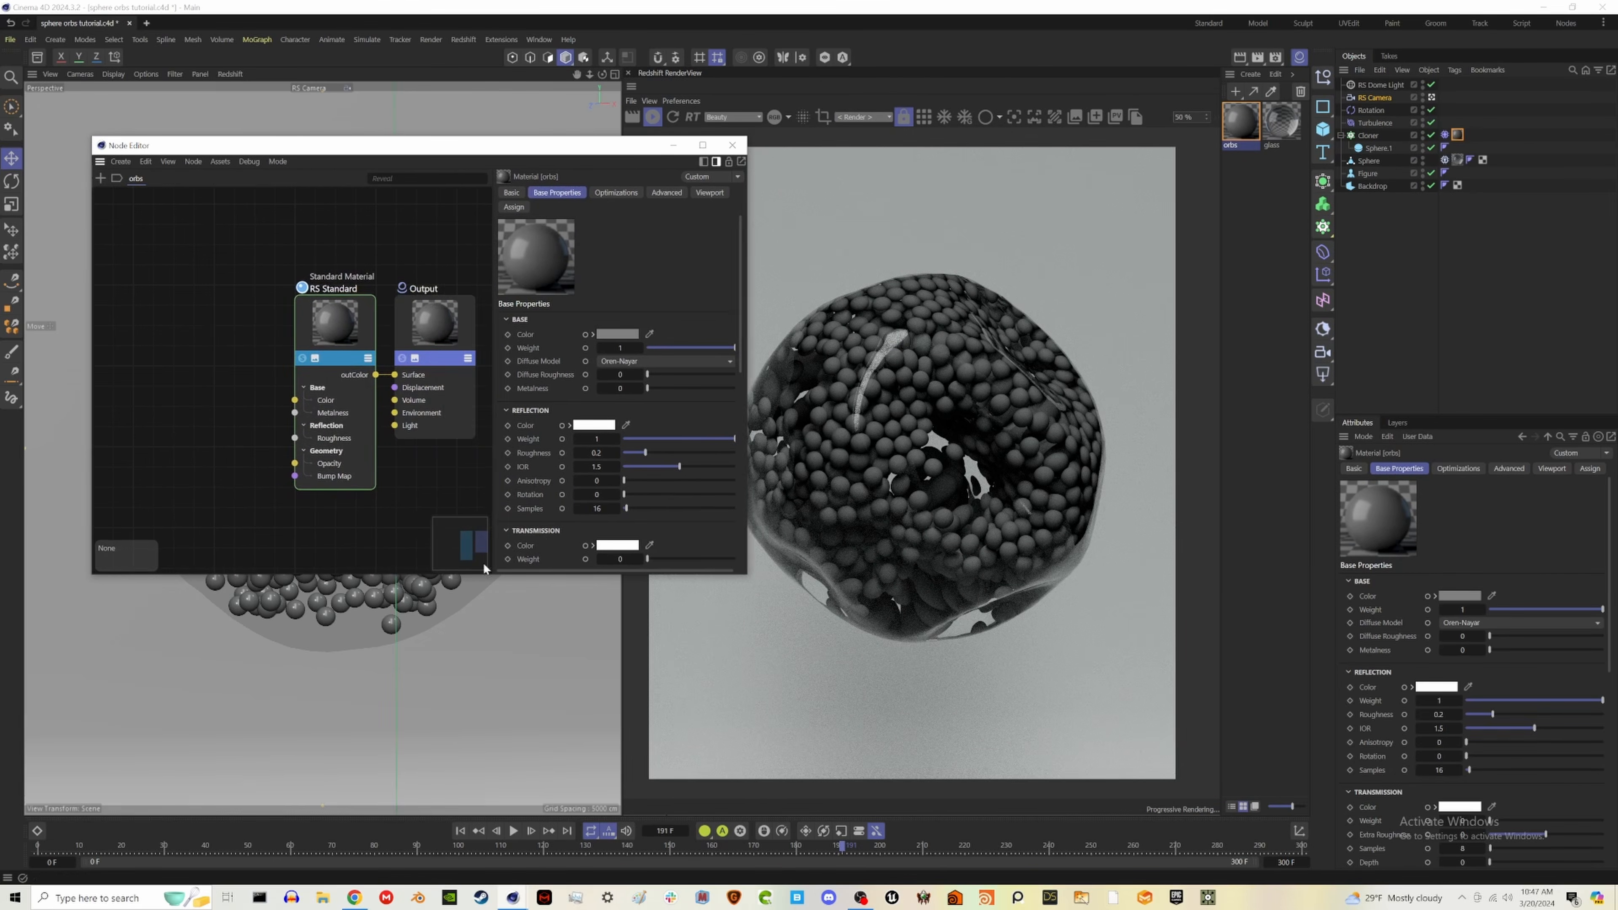
middle_click_drag(257, 323, 280, 328)
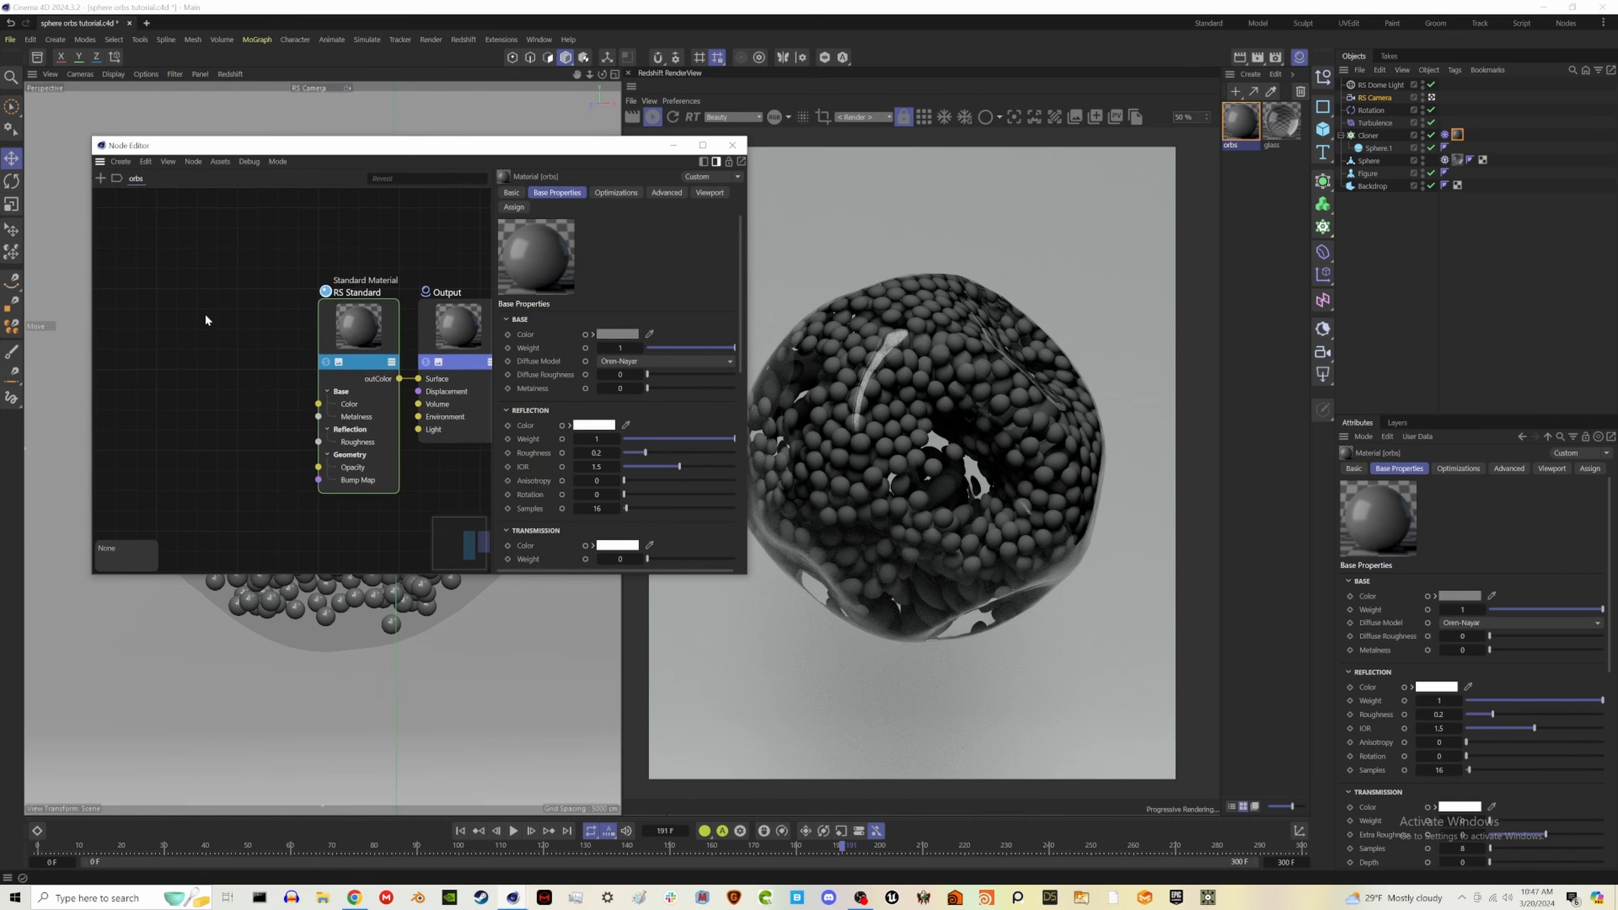
- Add a Color User Data node and a Ramp node to the orbs material graph
key("Tab")
type("color u")
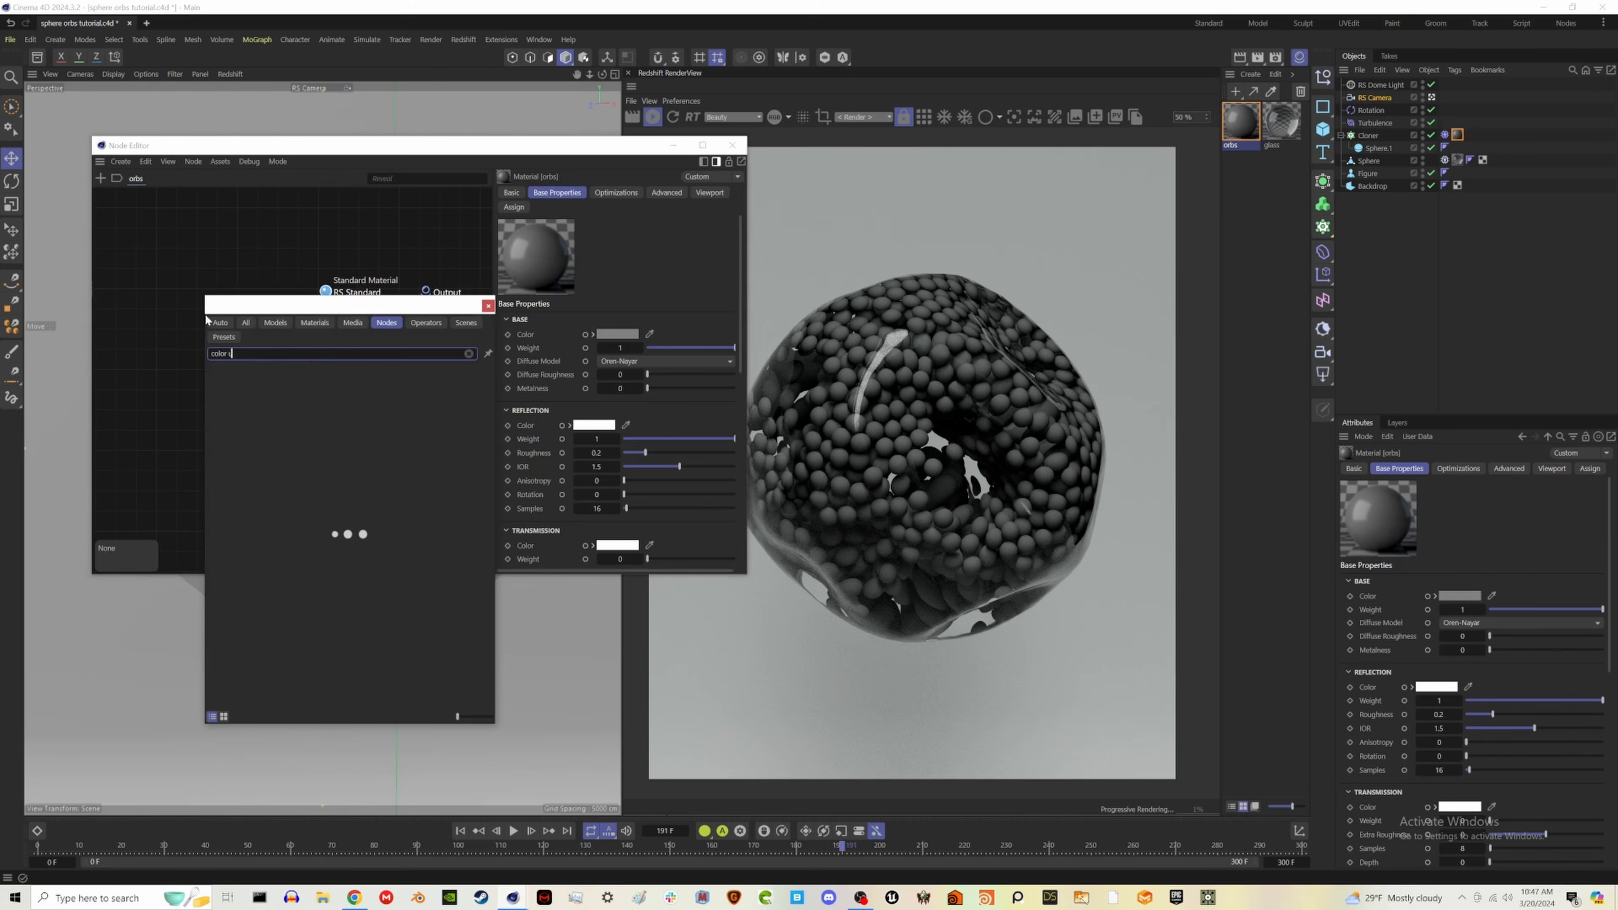
type("ser")
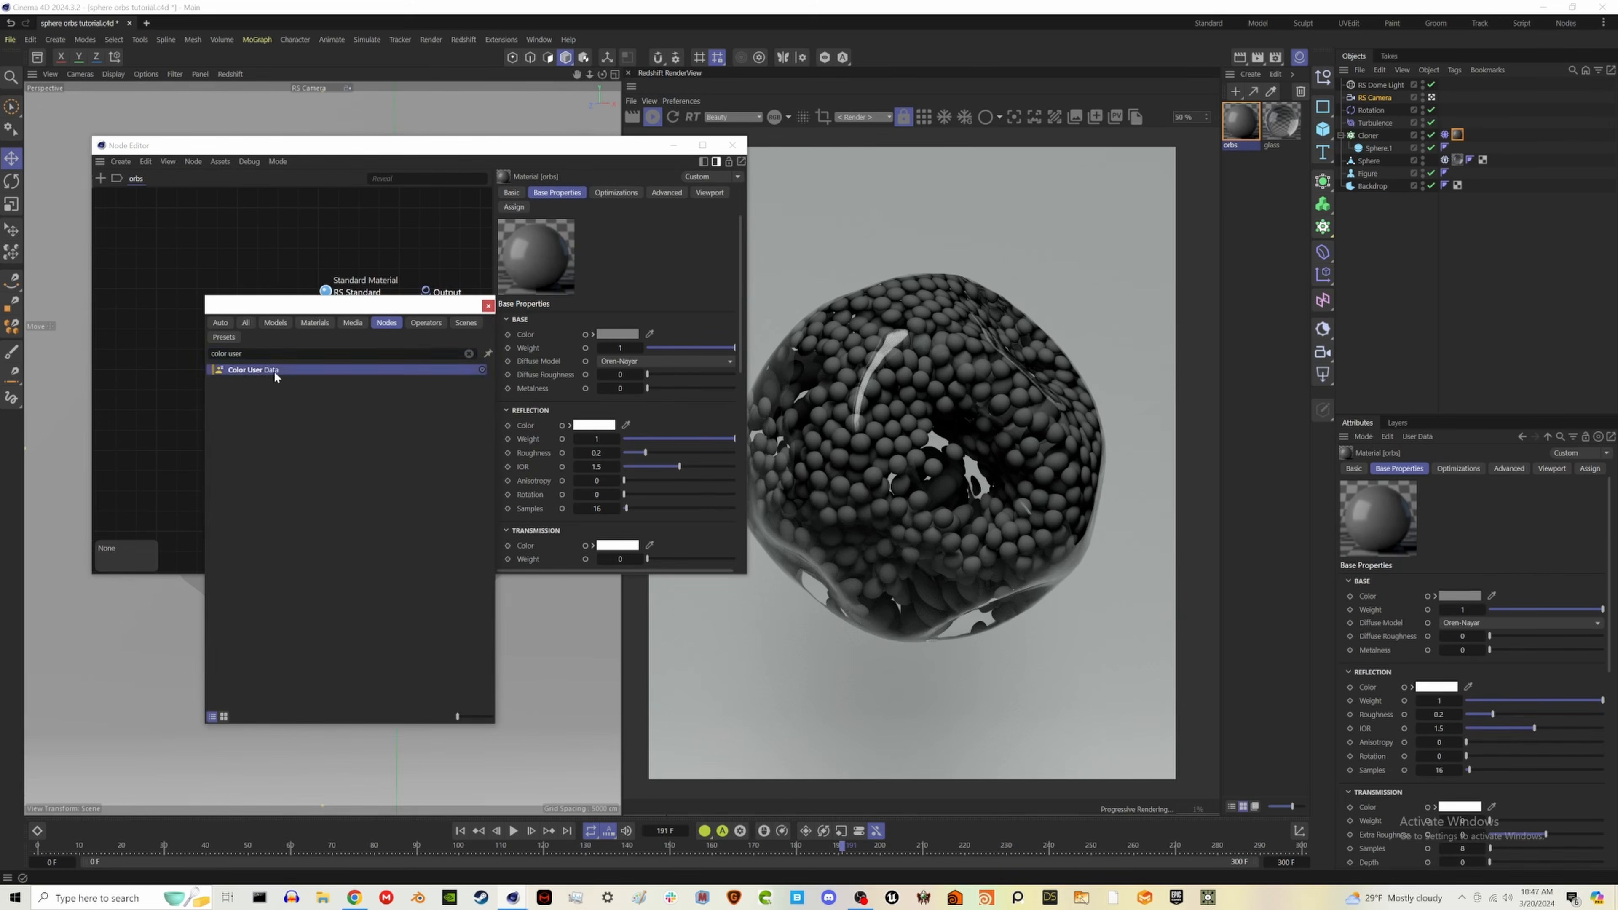
left_click(275, 370)
left_click(257, 339)
key("Tab")
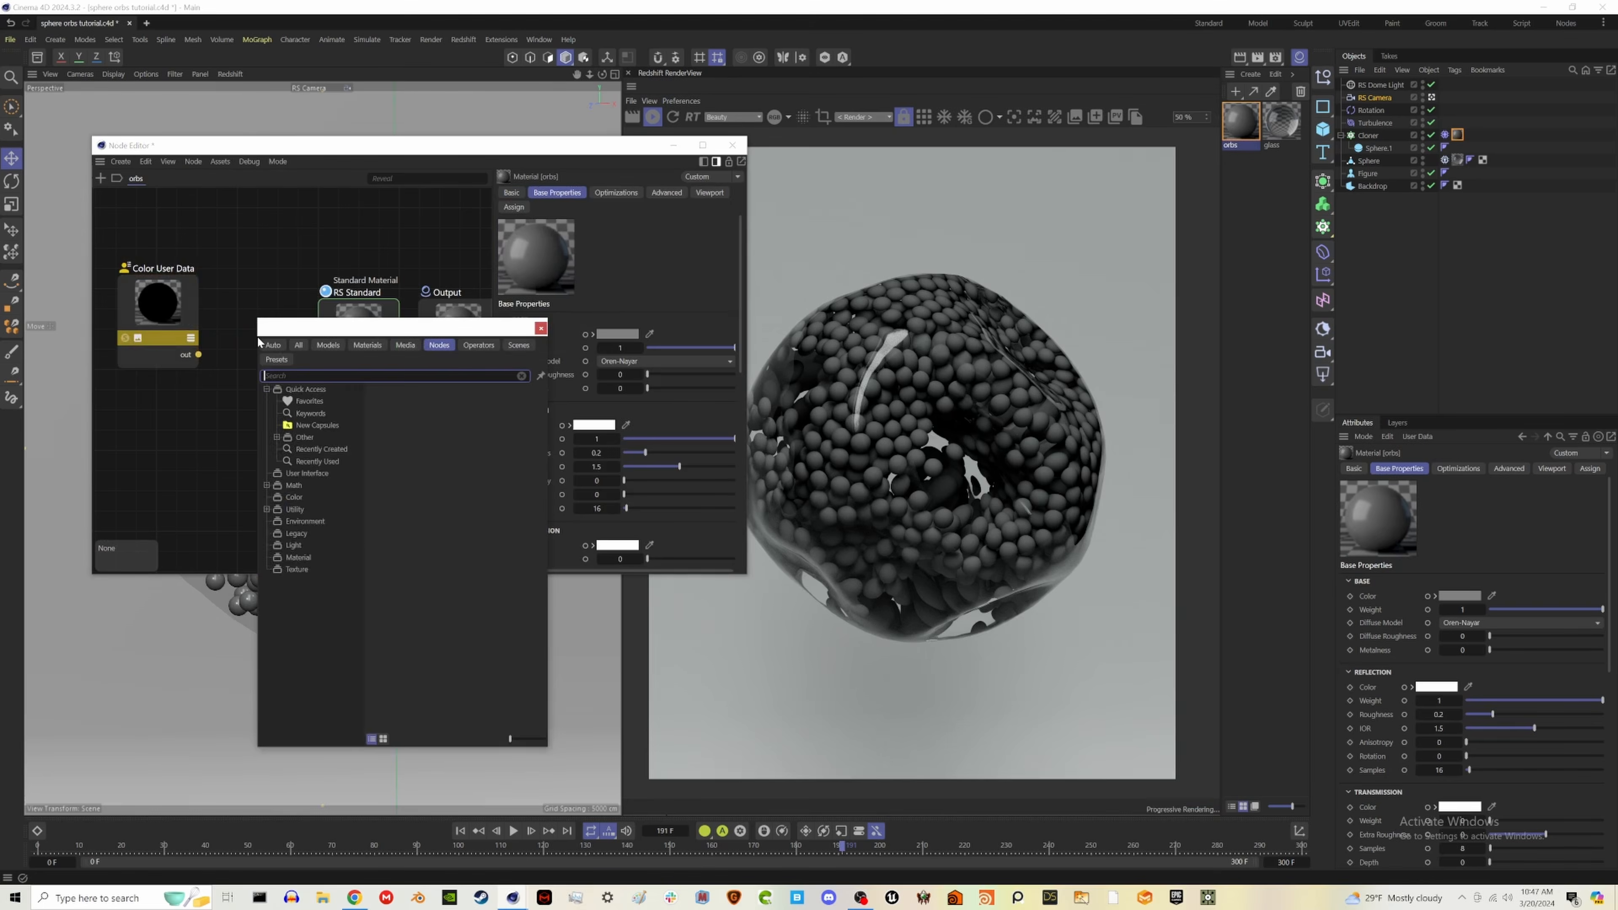
type("ram")
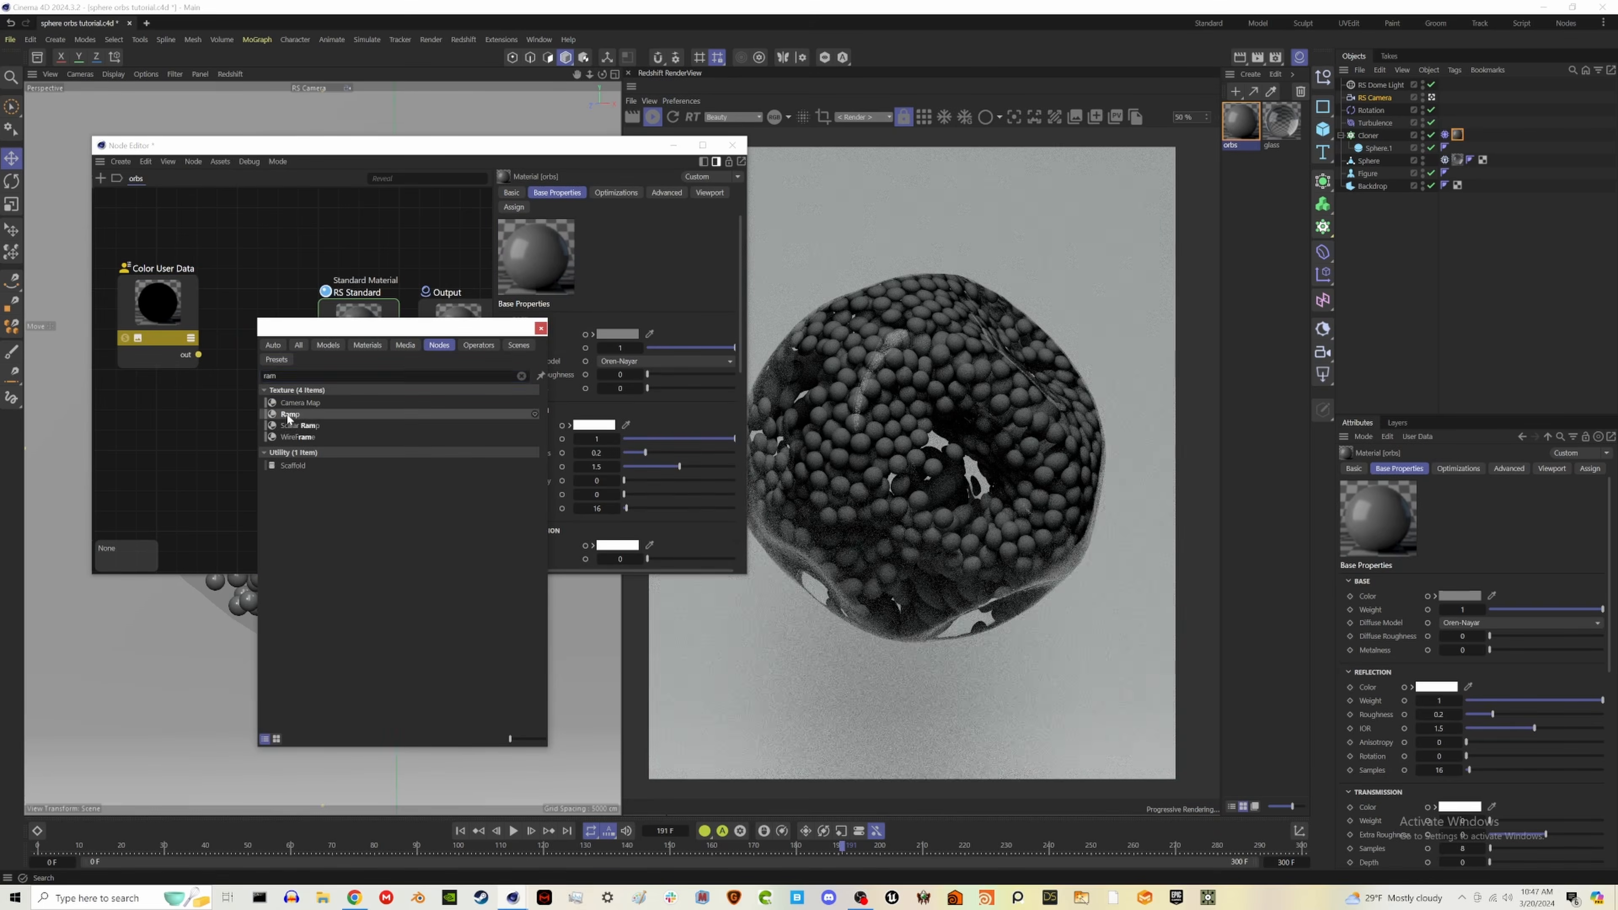
left_click(289, 414)
- Connect the Color User Data output to the Ramp's Alt Input and the Ramp's output to the standard material's base Color
left_click_drag(157, 330, 231, 347)
mouse_move(296, 370)
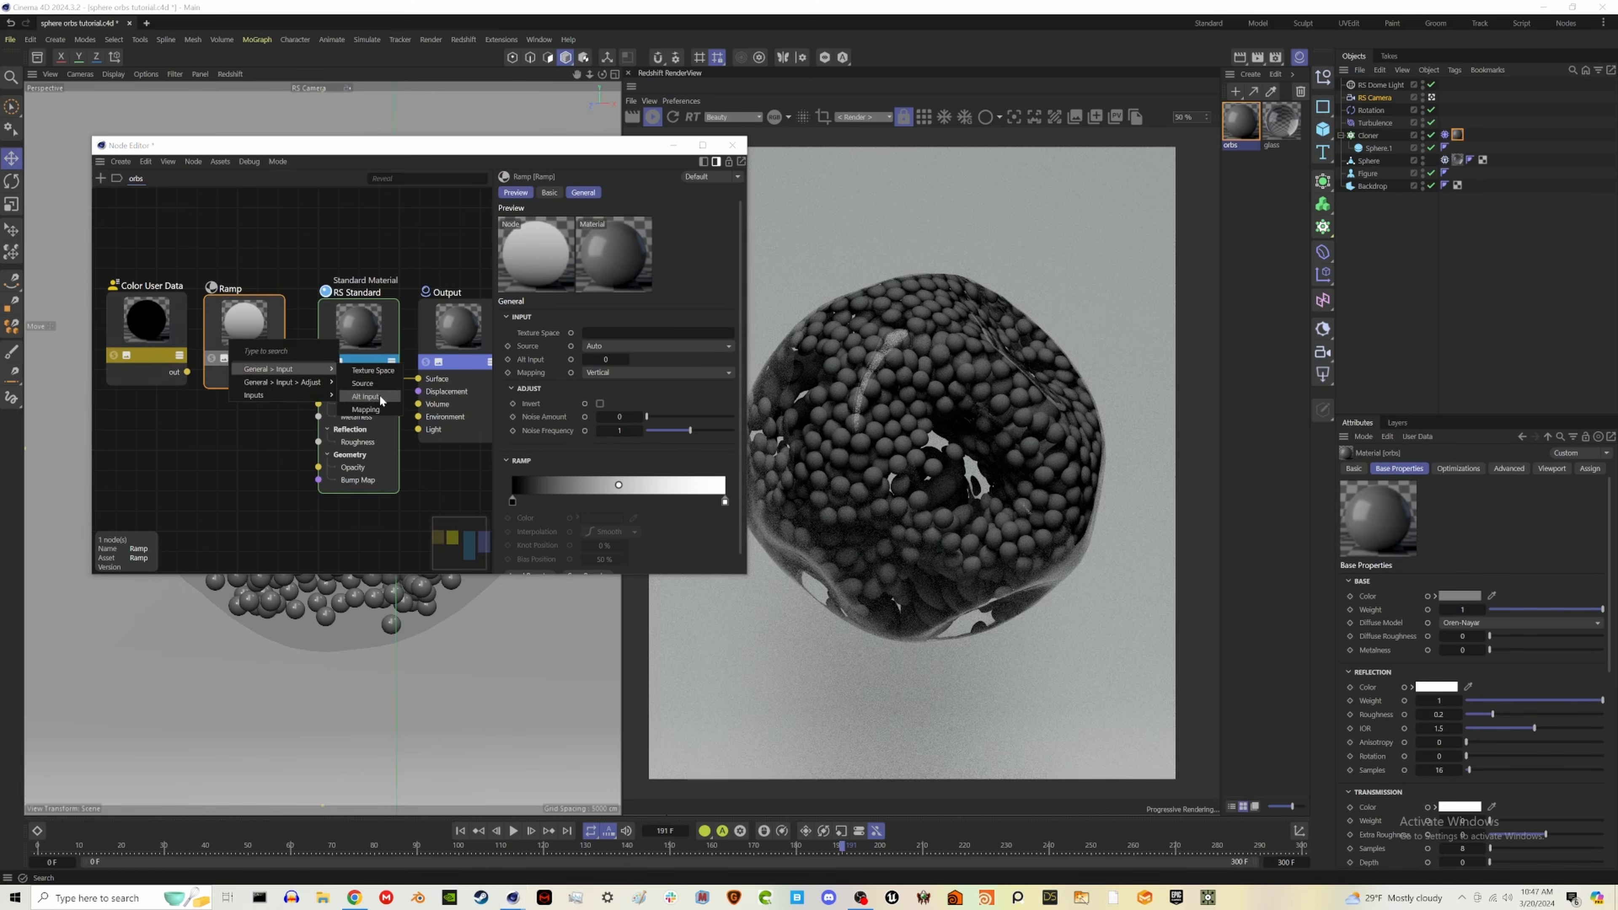
left_click(379, 395)
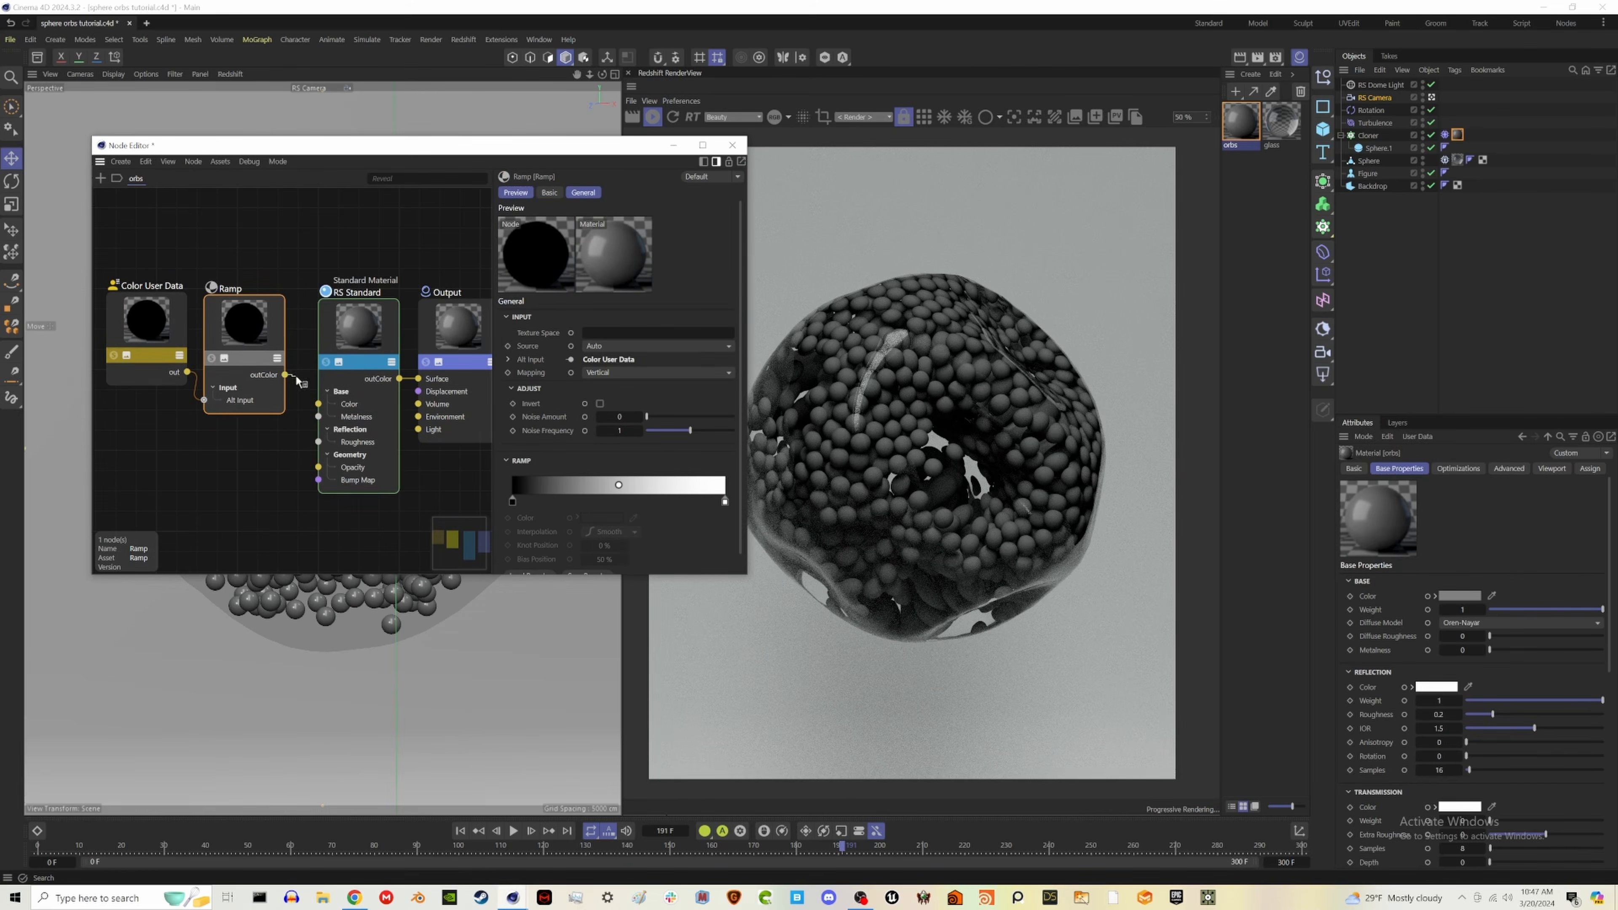
- Set the Color User Data node's attribute to the Geometry ID Color object preset
left_click(147, 319)
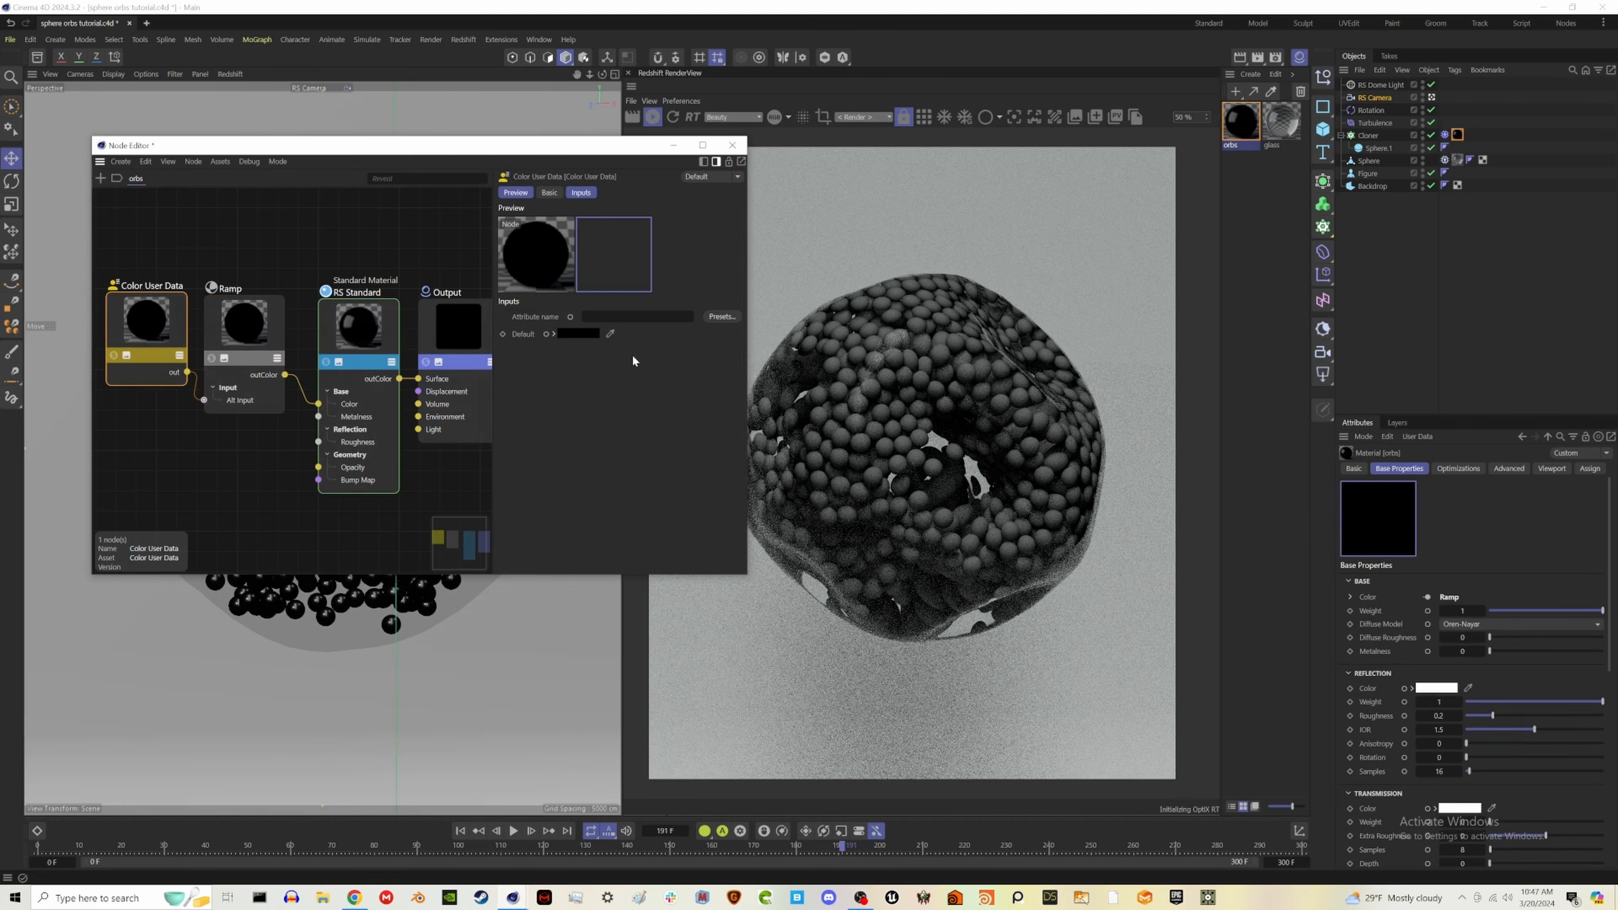
left_click(721, 317)
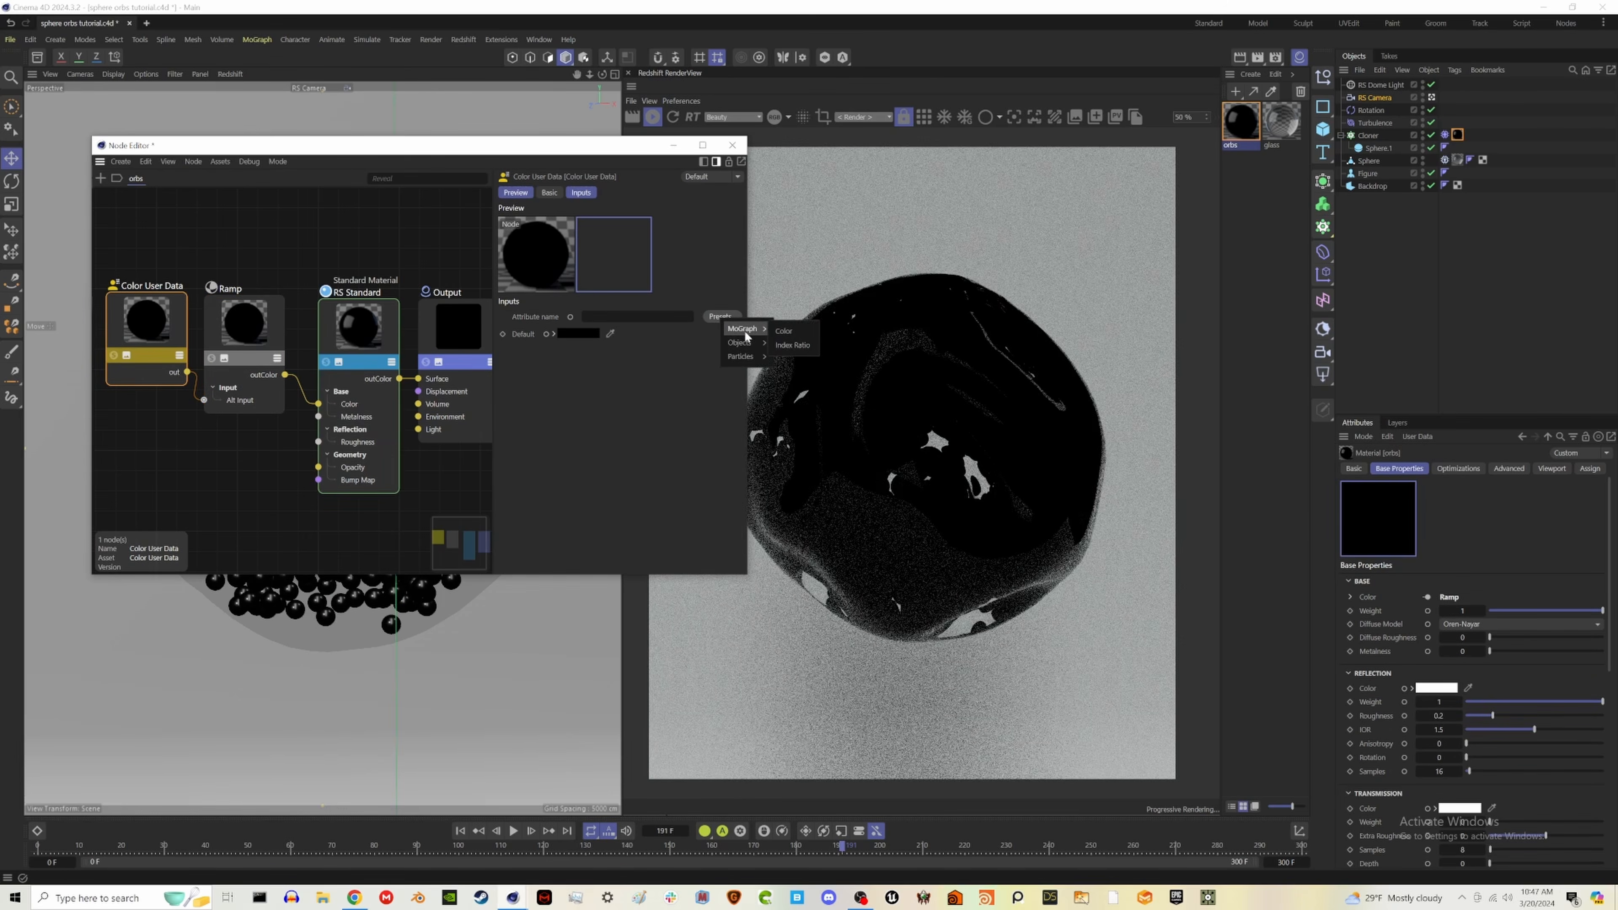
mouse_move(745, 357)
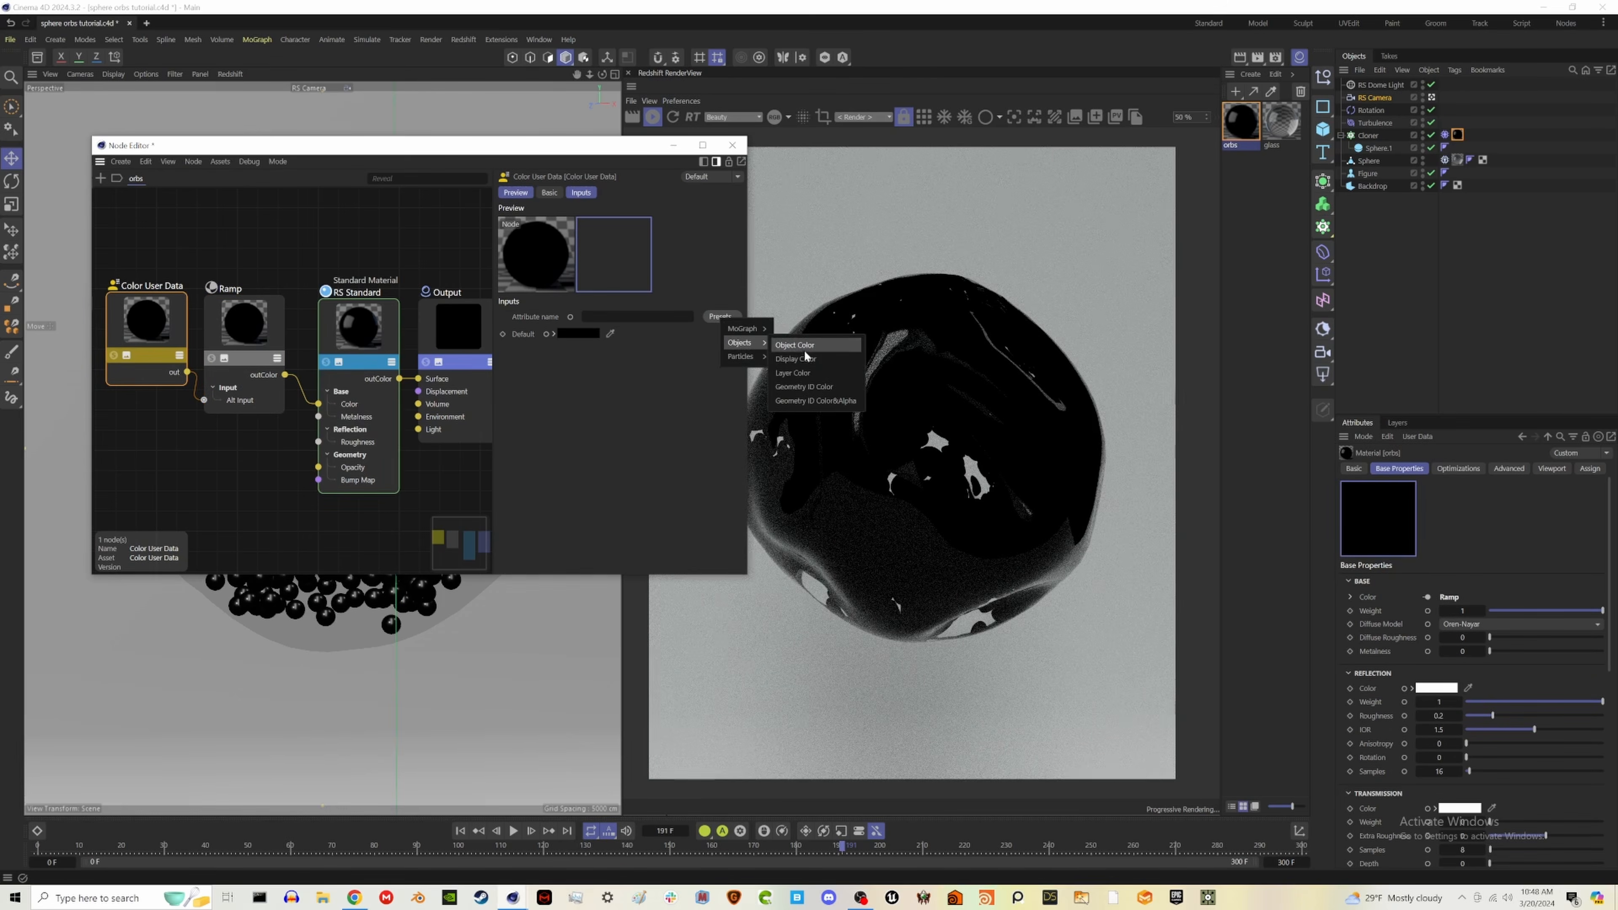
left_click(831, 387)
left_click(726, 316)
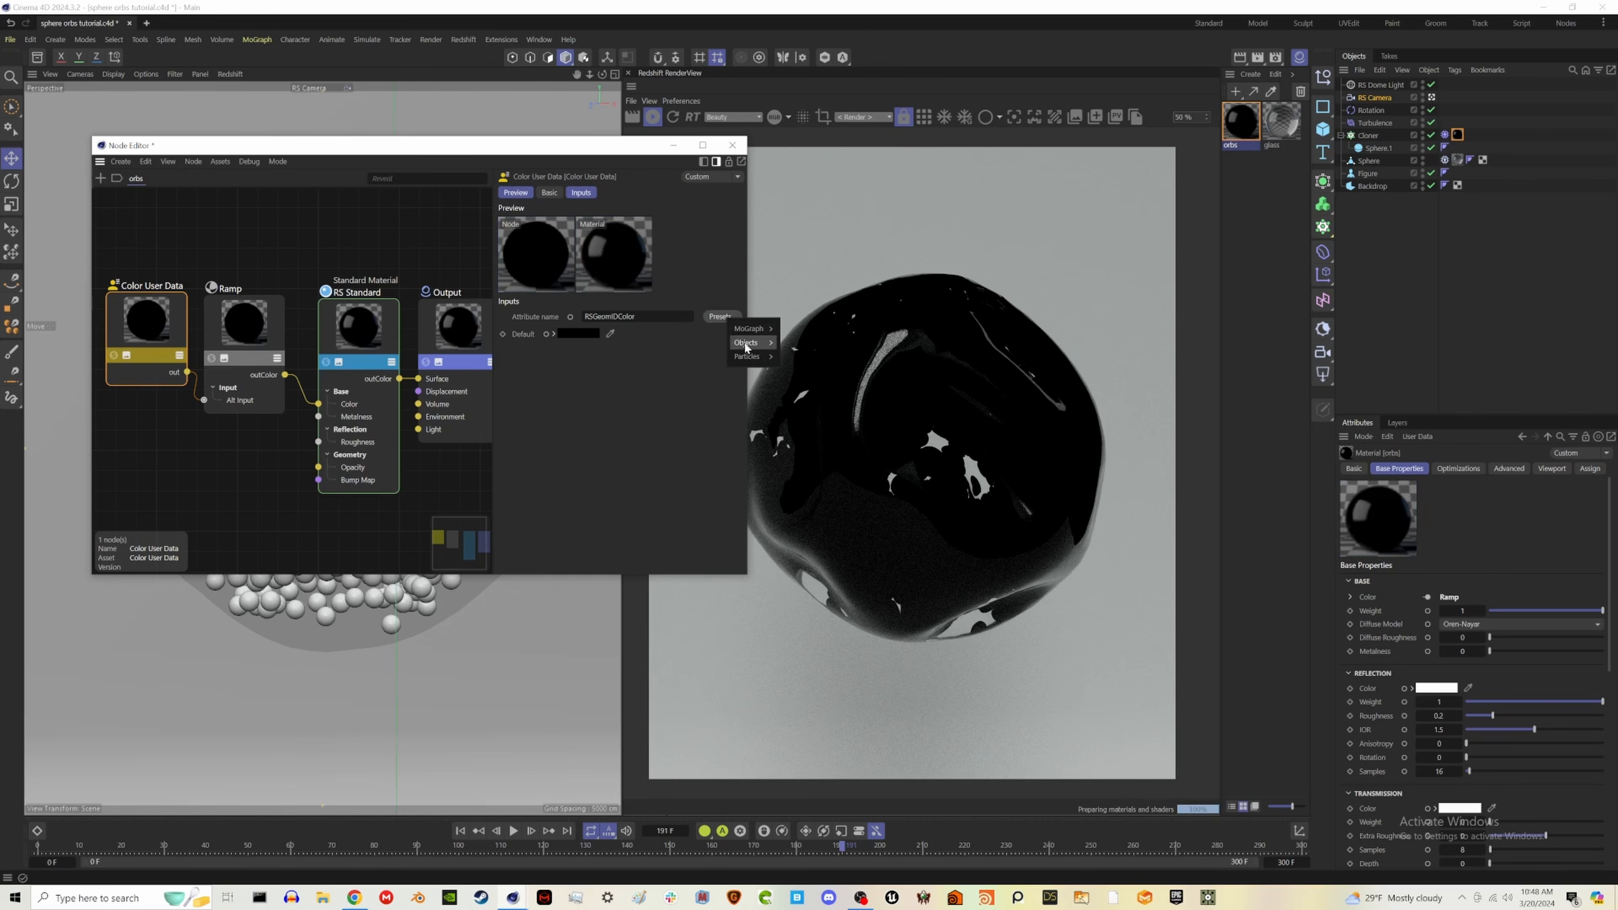
mouse_move(744, 345)
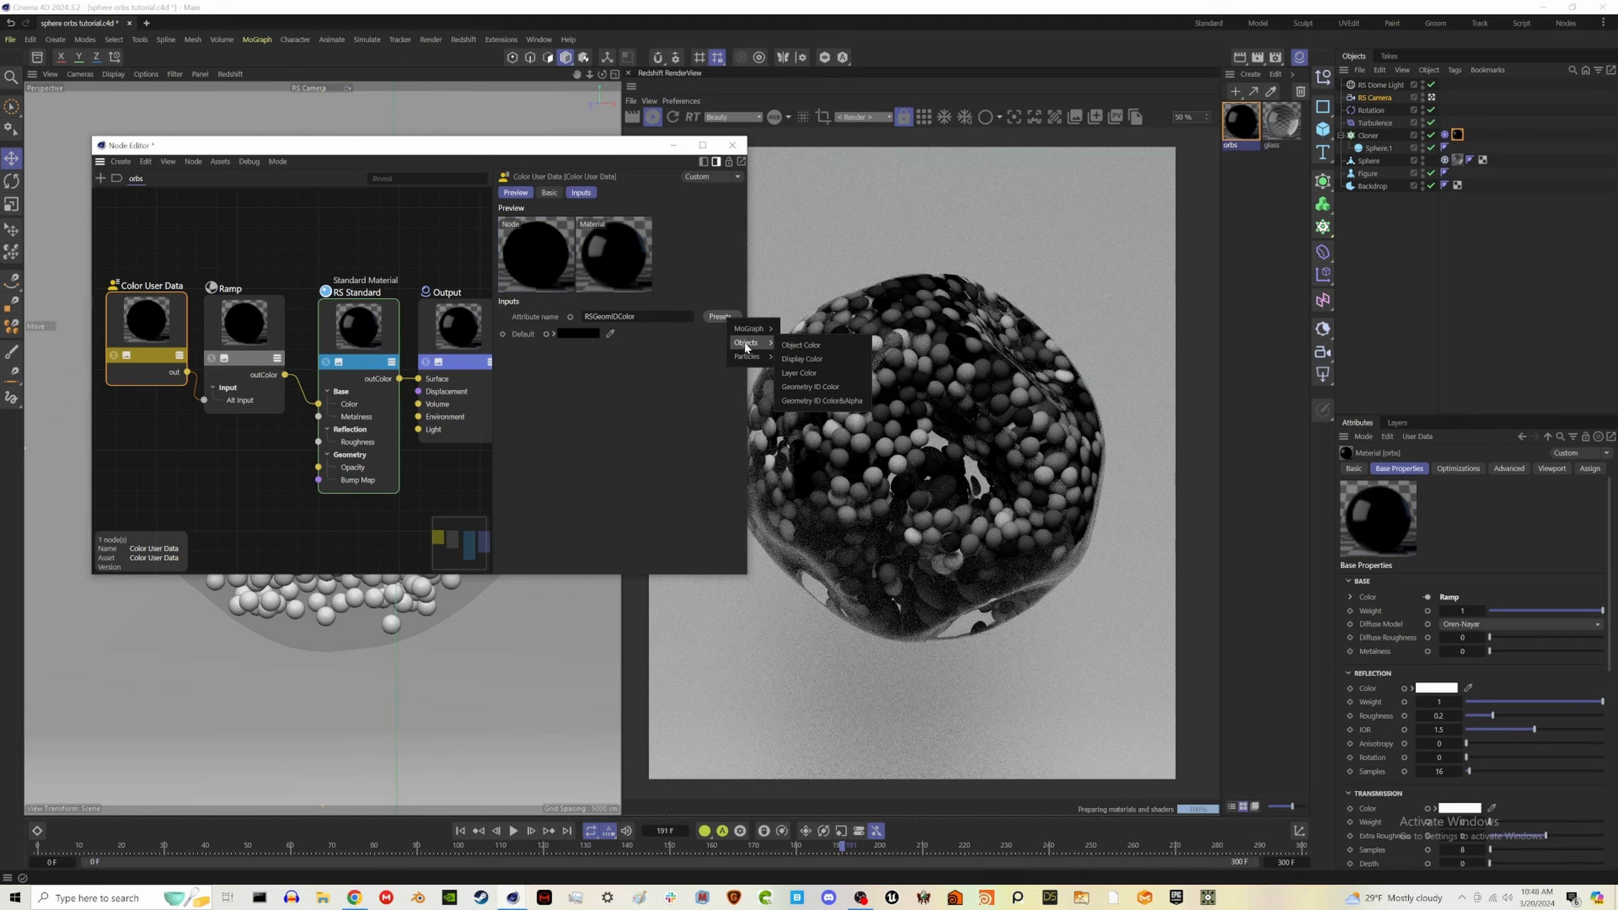
- Load the y2k gradient preset into the Ramp node
left_click(244, 322)
left_click(527, 554)
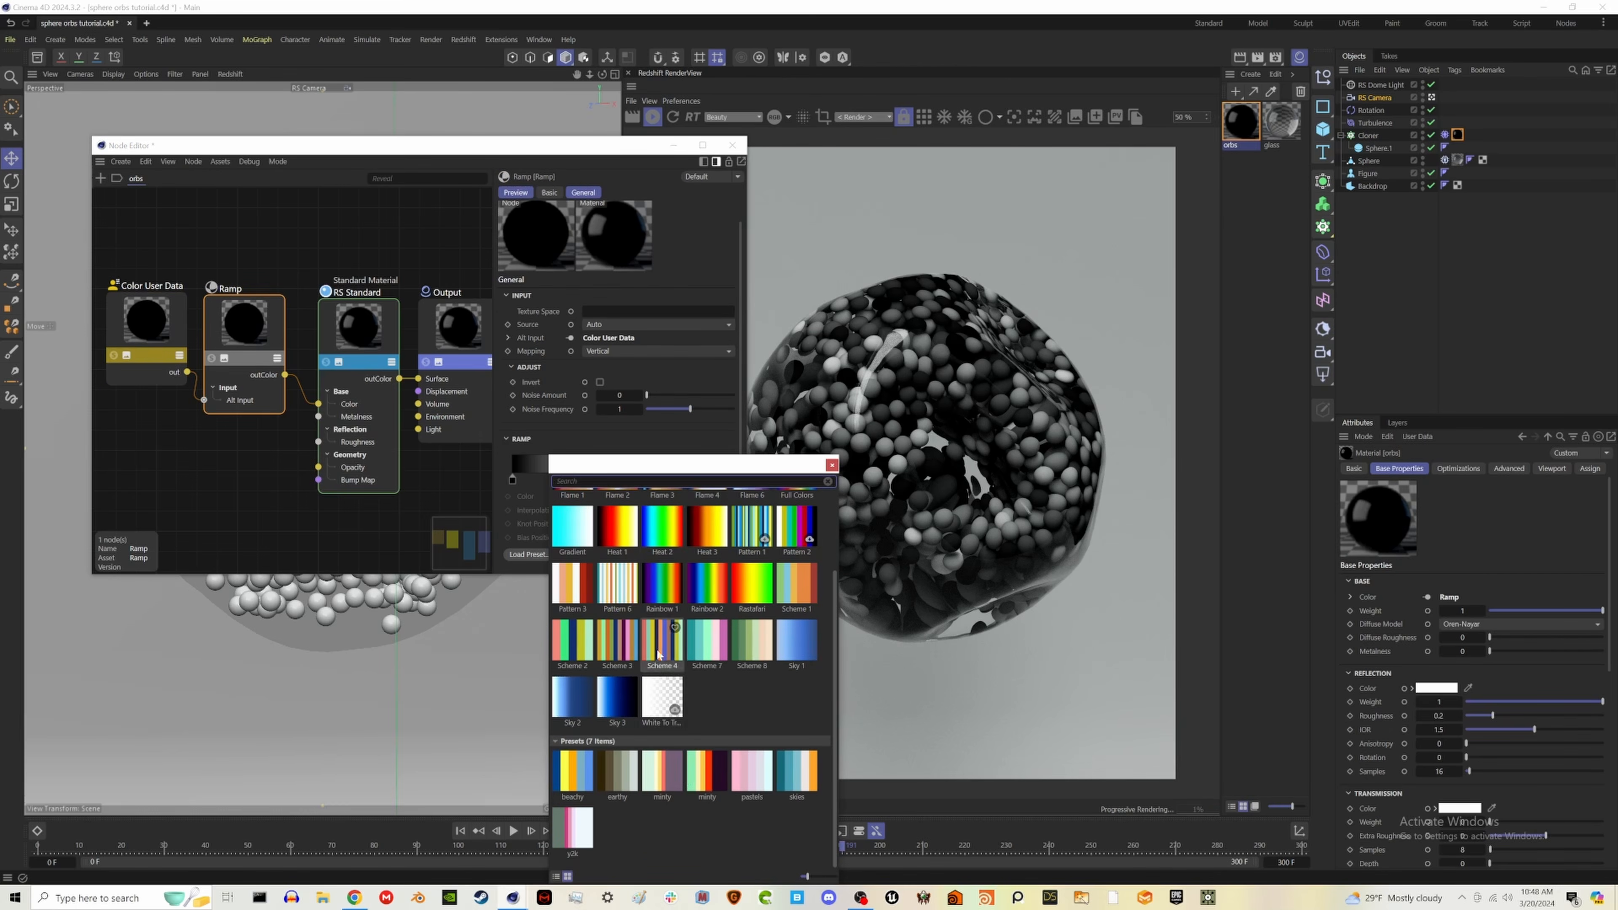
double_click(572, 829)
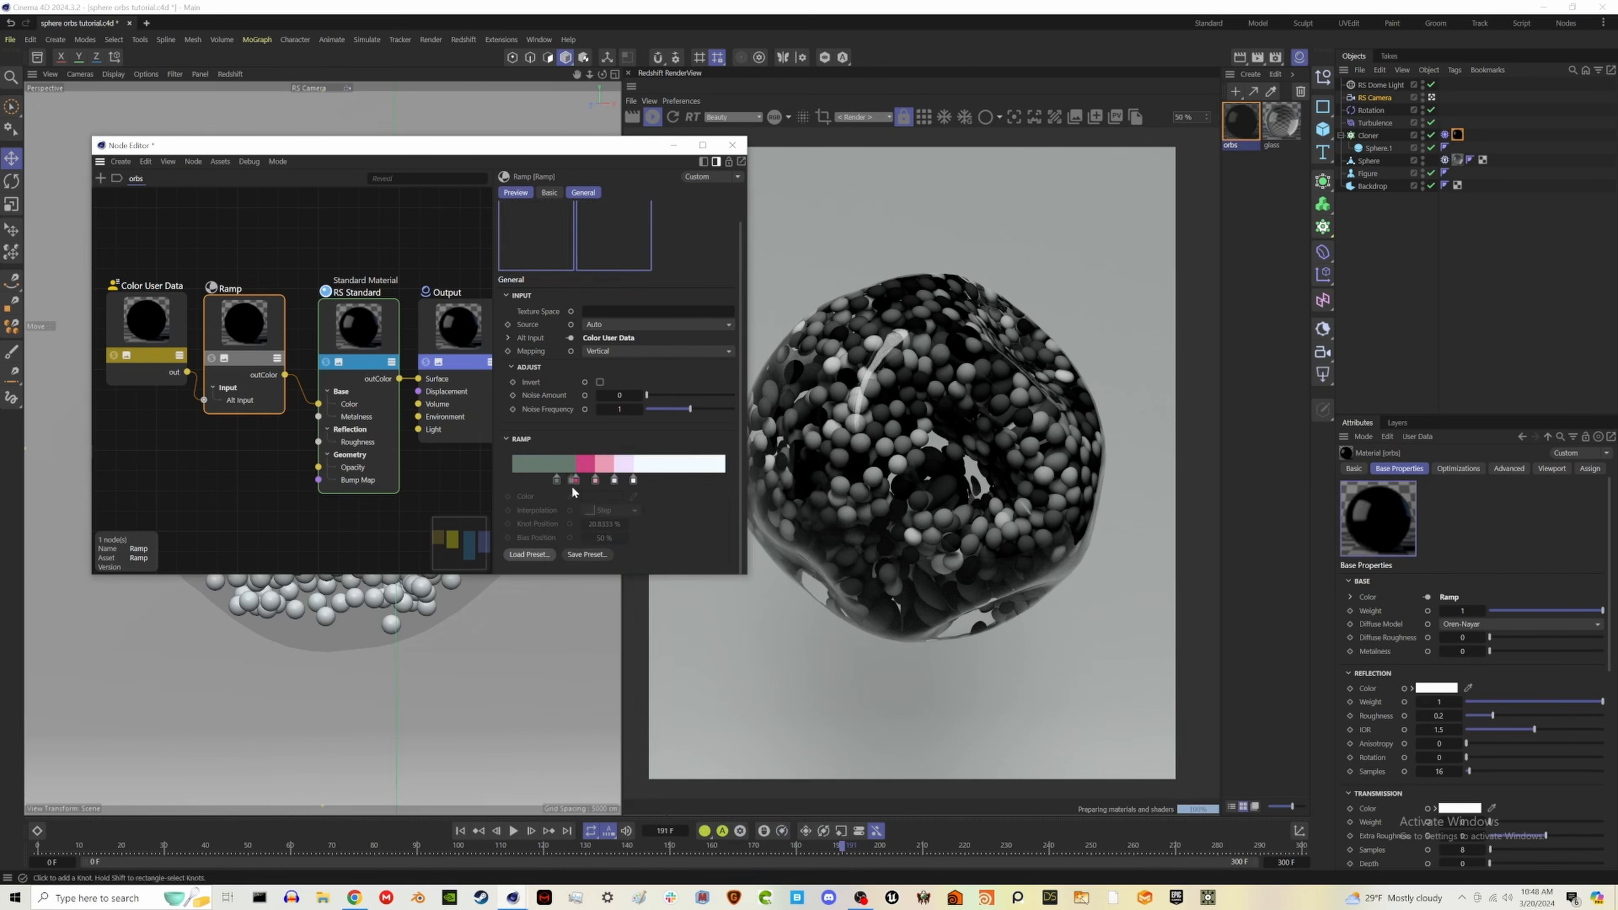
- Load the green, cream, yellow, red and dark purple gradient preset into the Ramp and delete its dark purple knot
left_click(538, 558)
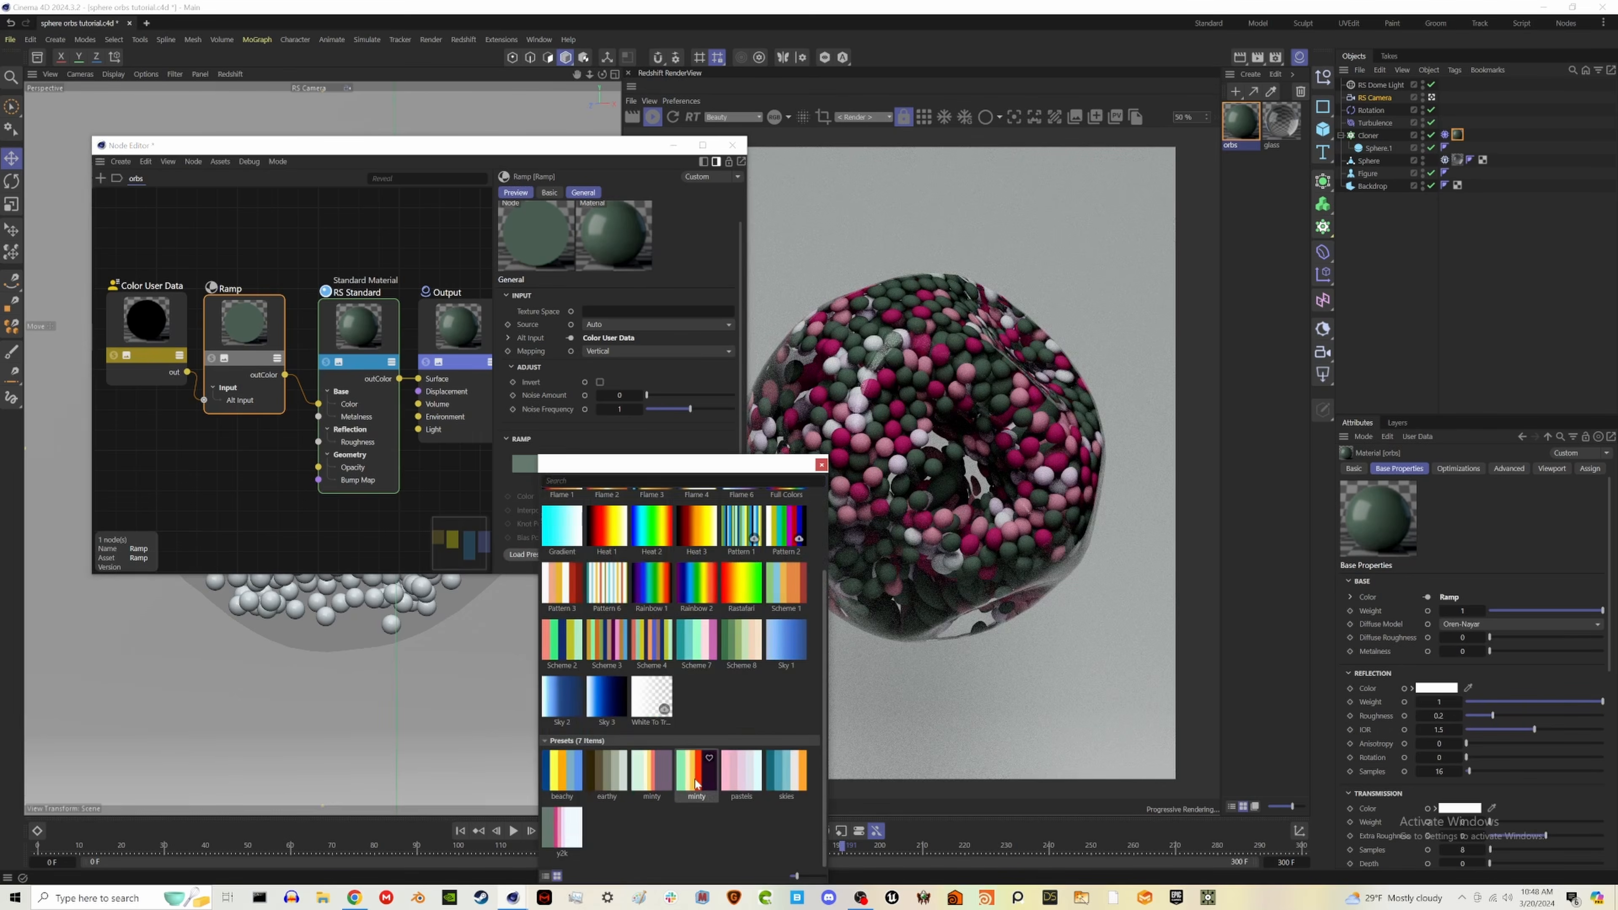
double_click(698, 784)
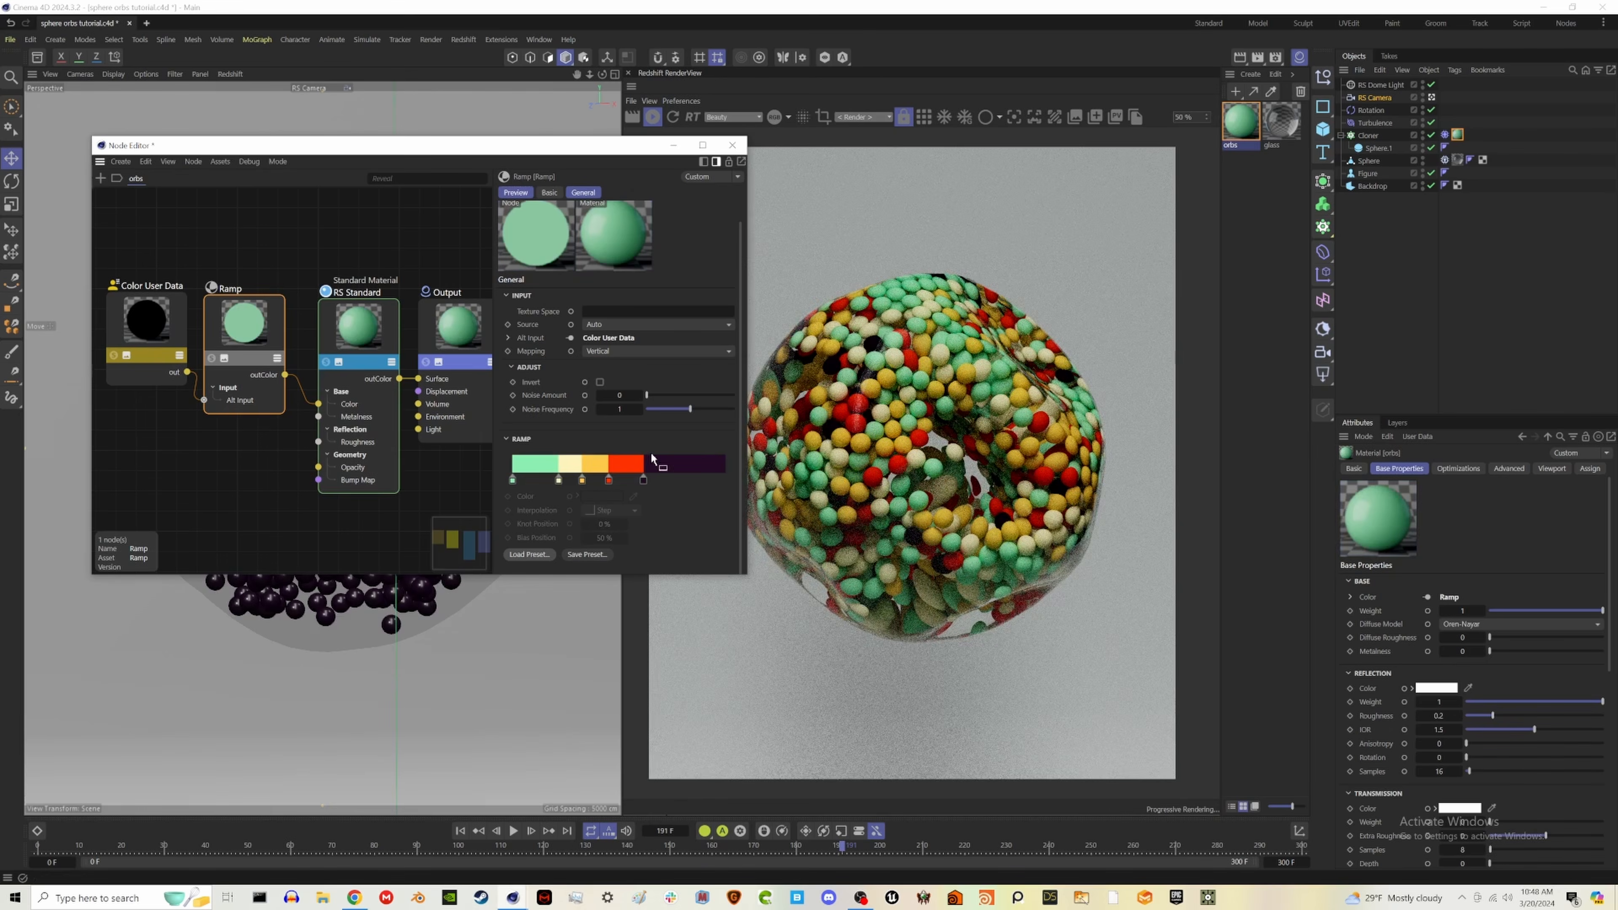
left_click(642, 482)
key("Delete")
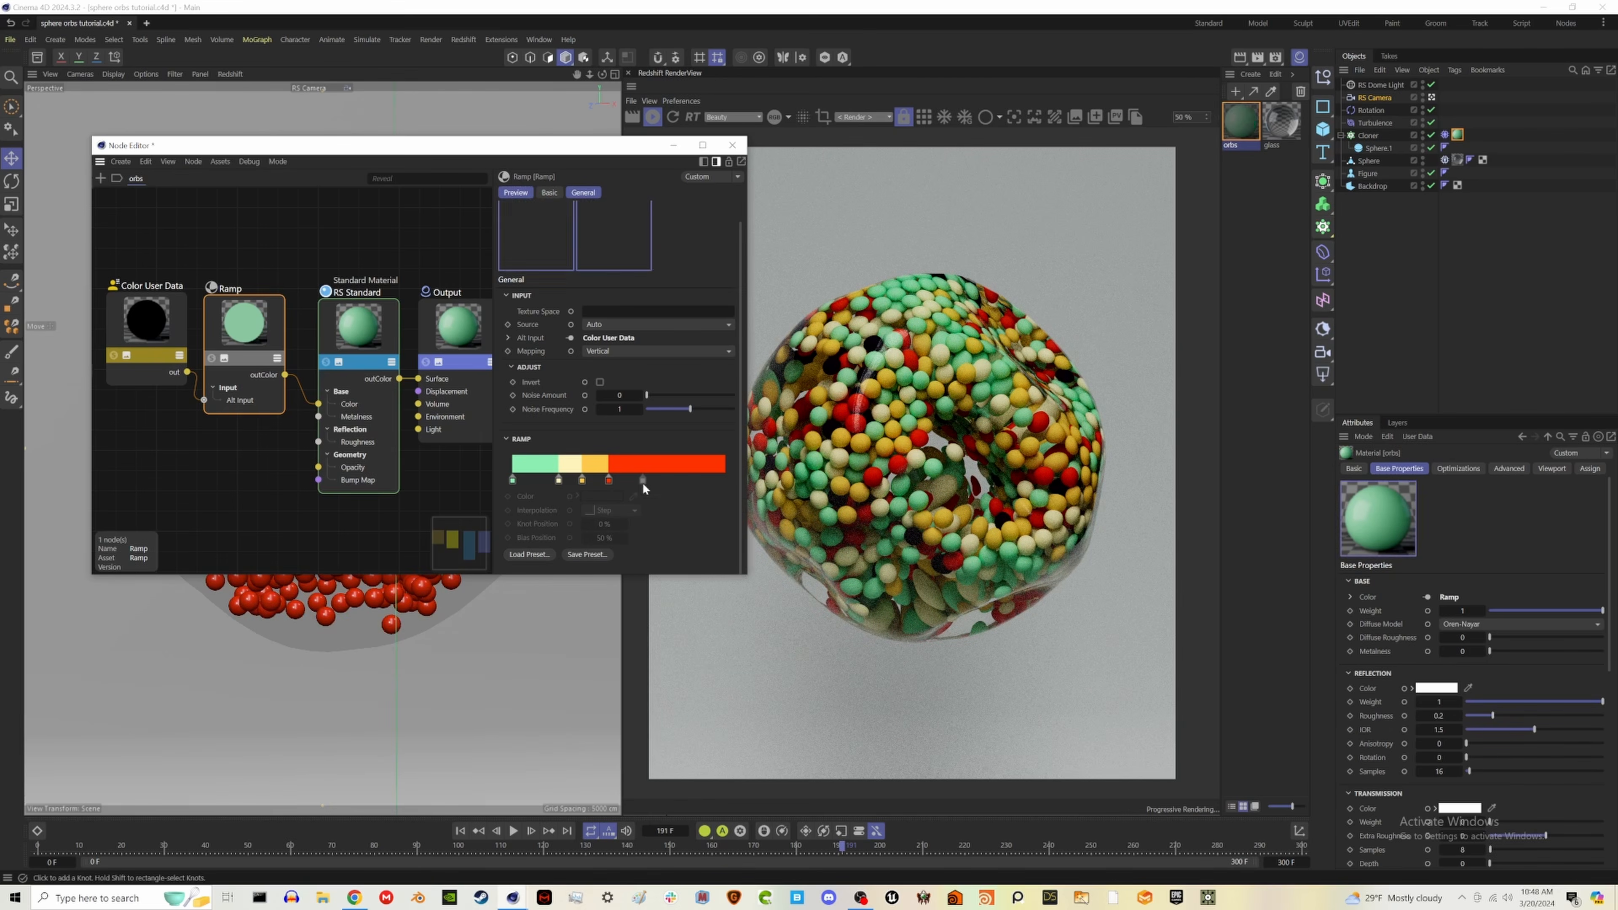
left_click(609, 481)
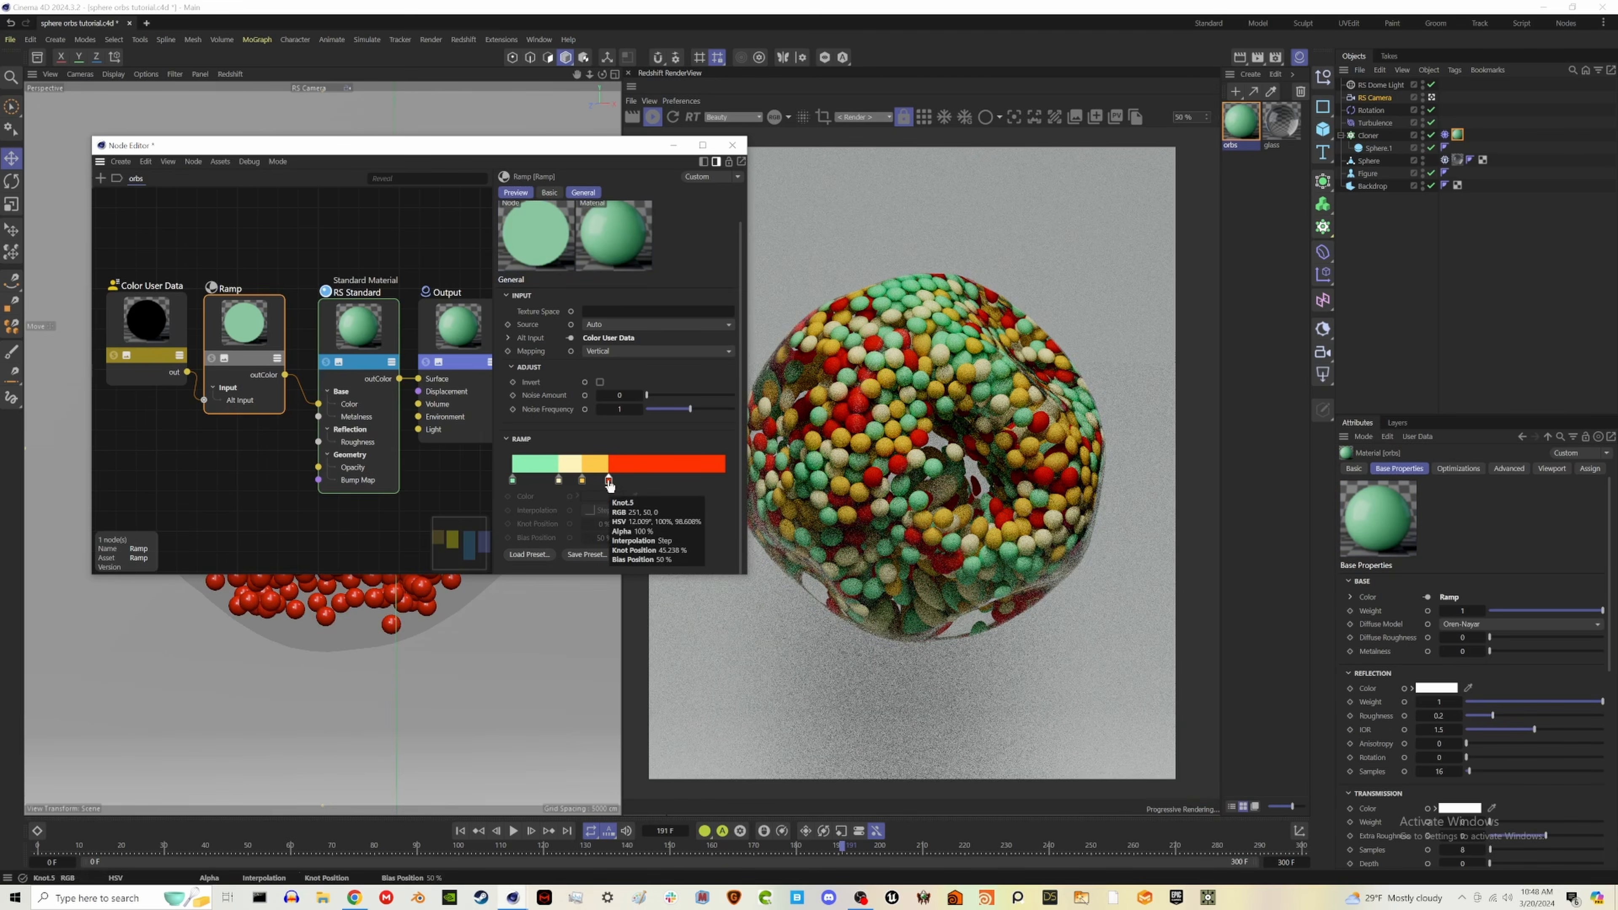
- Replace the Ramp's gradient with the beachy preset of blue, yellow and orange bands
left_click(525, 554)
scroll(693, 756, "down", 2)
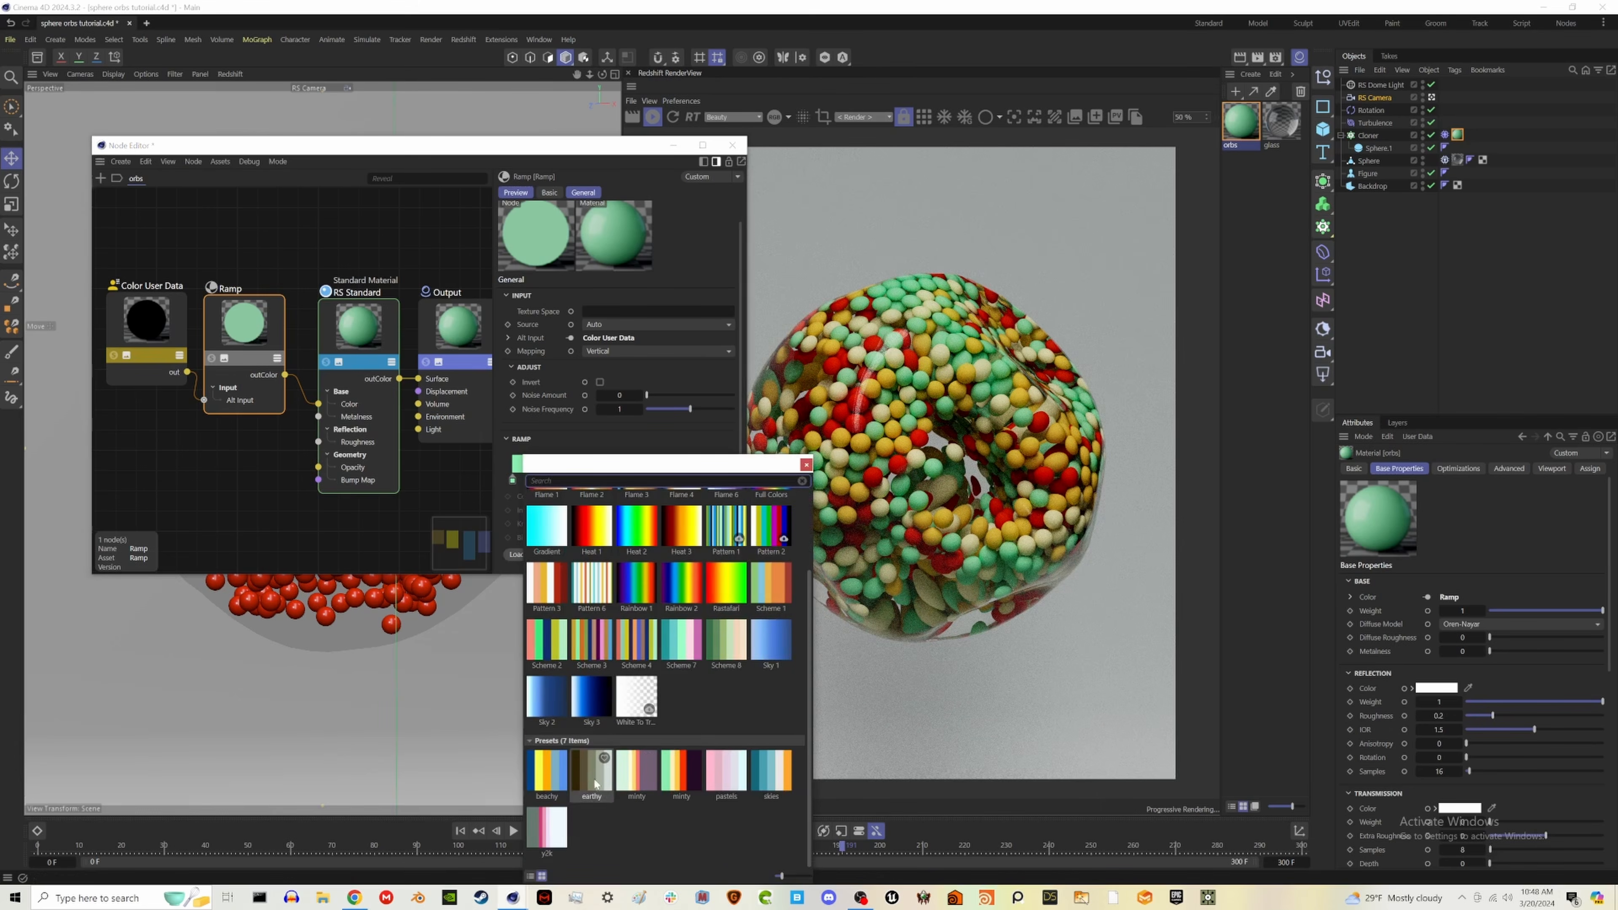
double_click(547, 771)
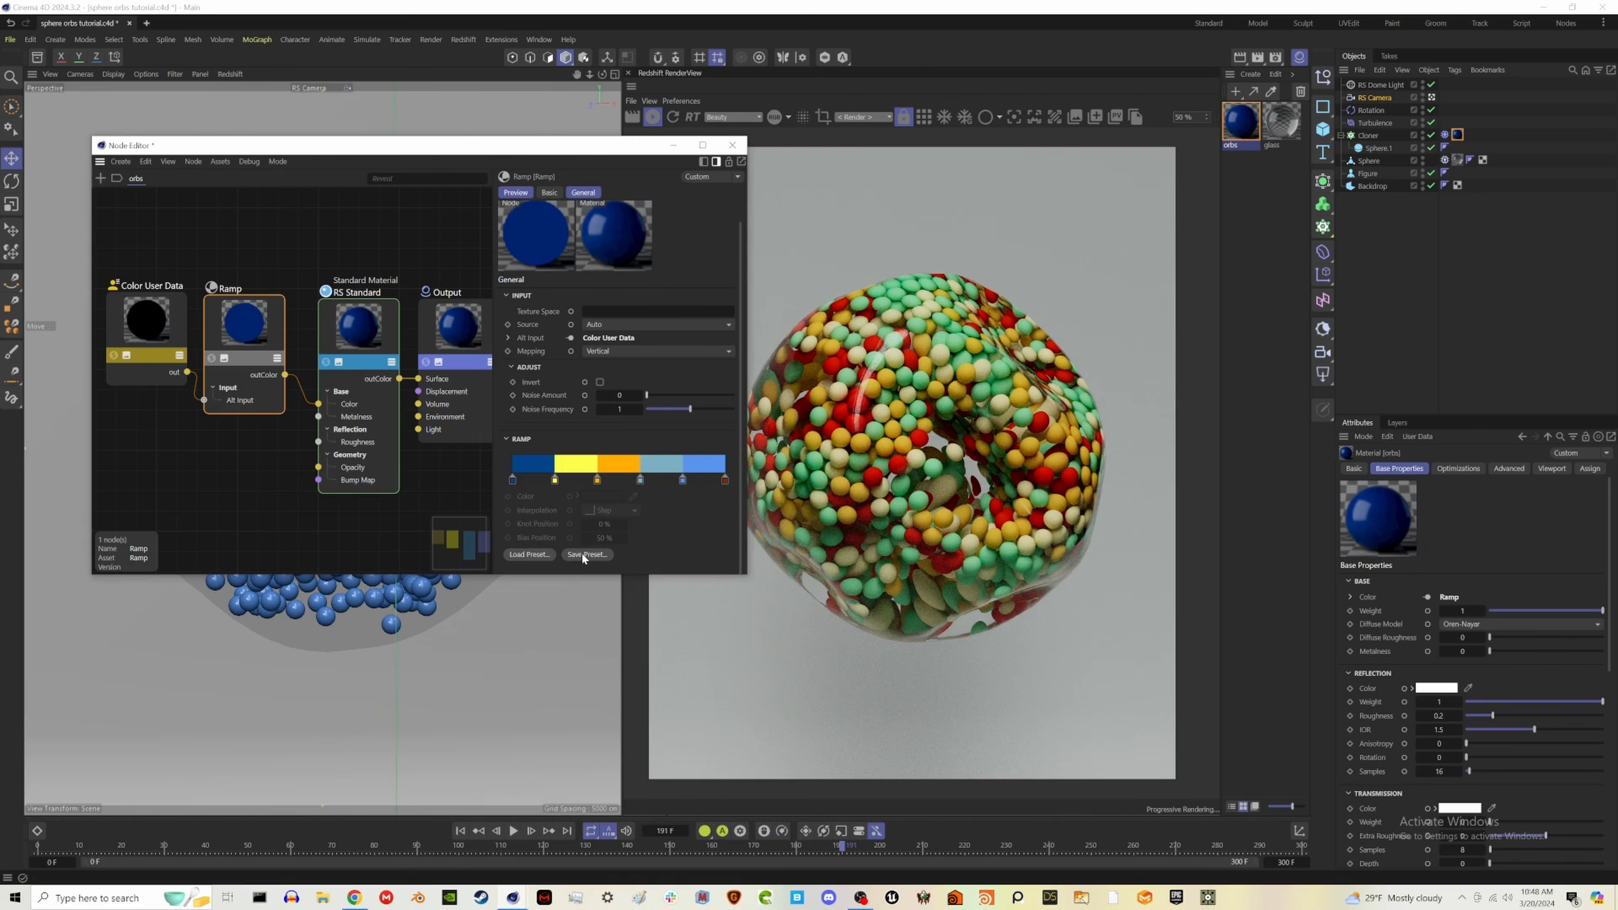
- Load a smooth gradient preset running from black and blue through white and orange to red into the Ramp, and close the Node Editor
left_click(529, 555)
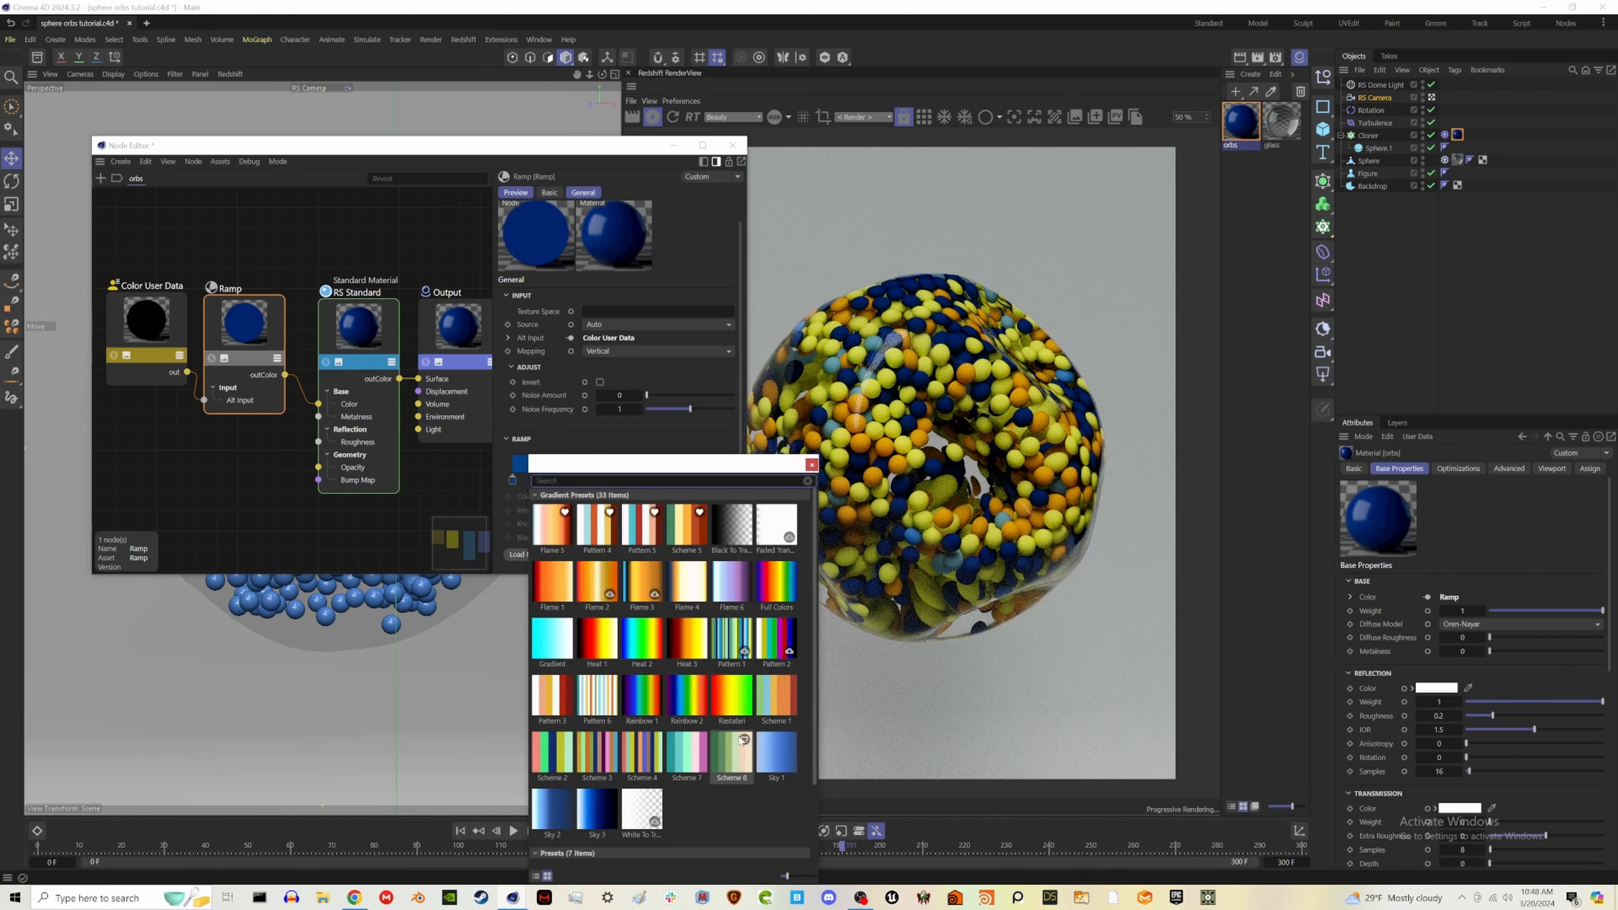
double_click(682, 758)
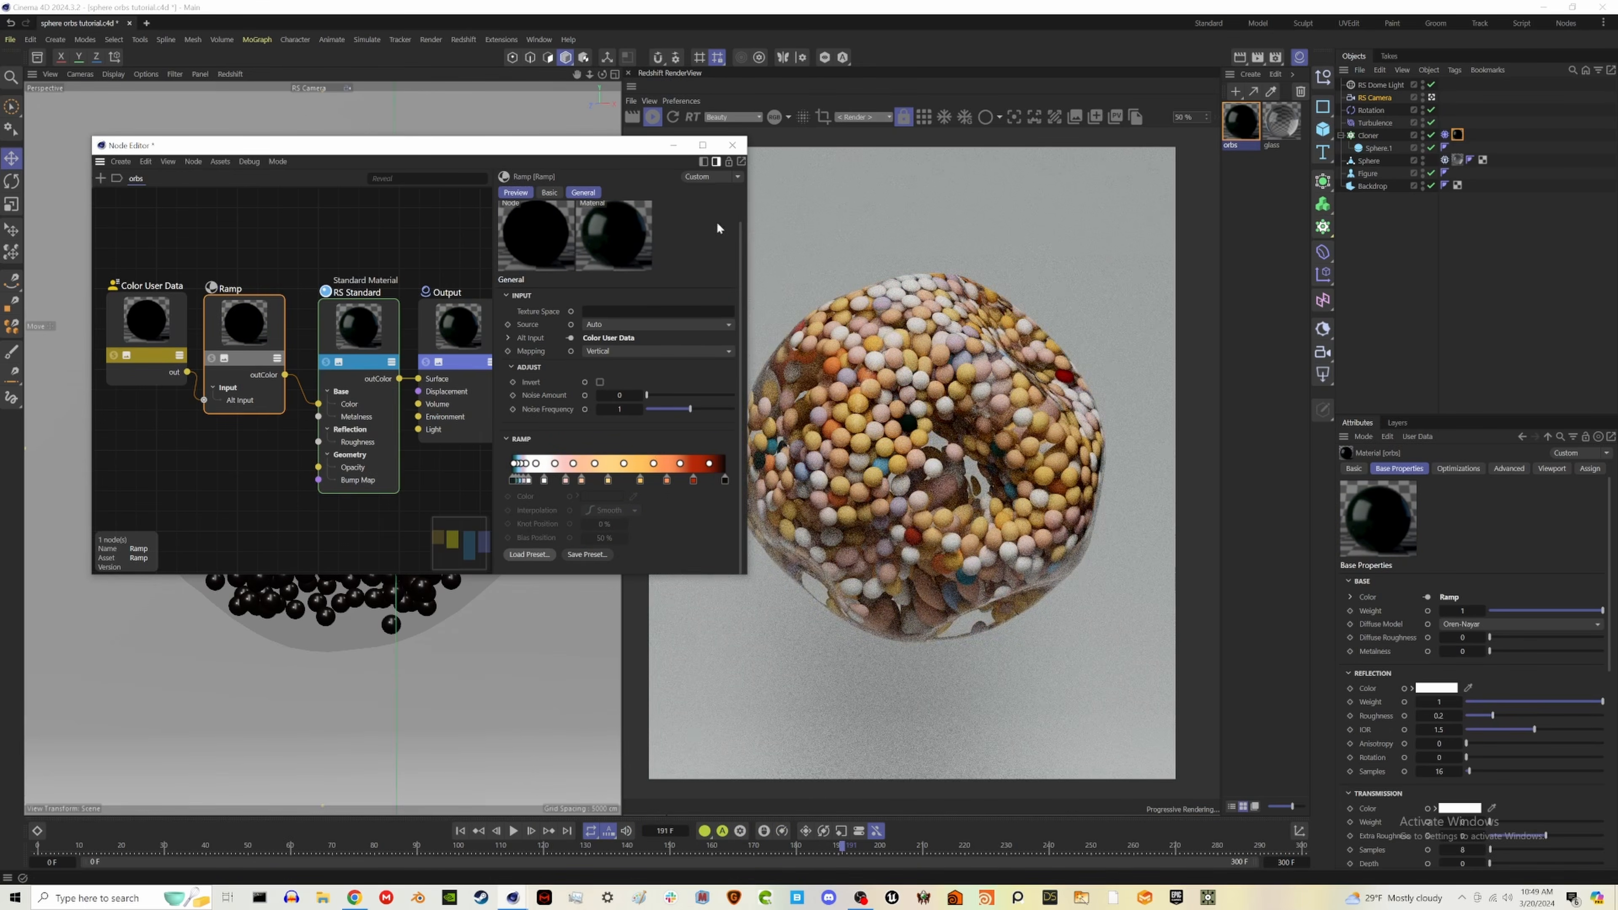
left_click(387, 361)
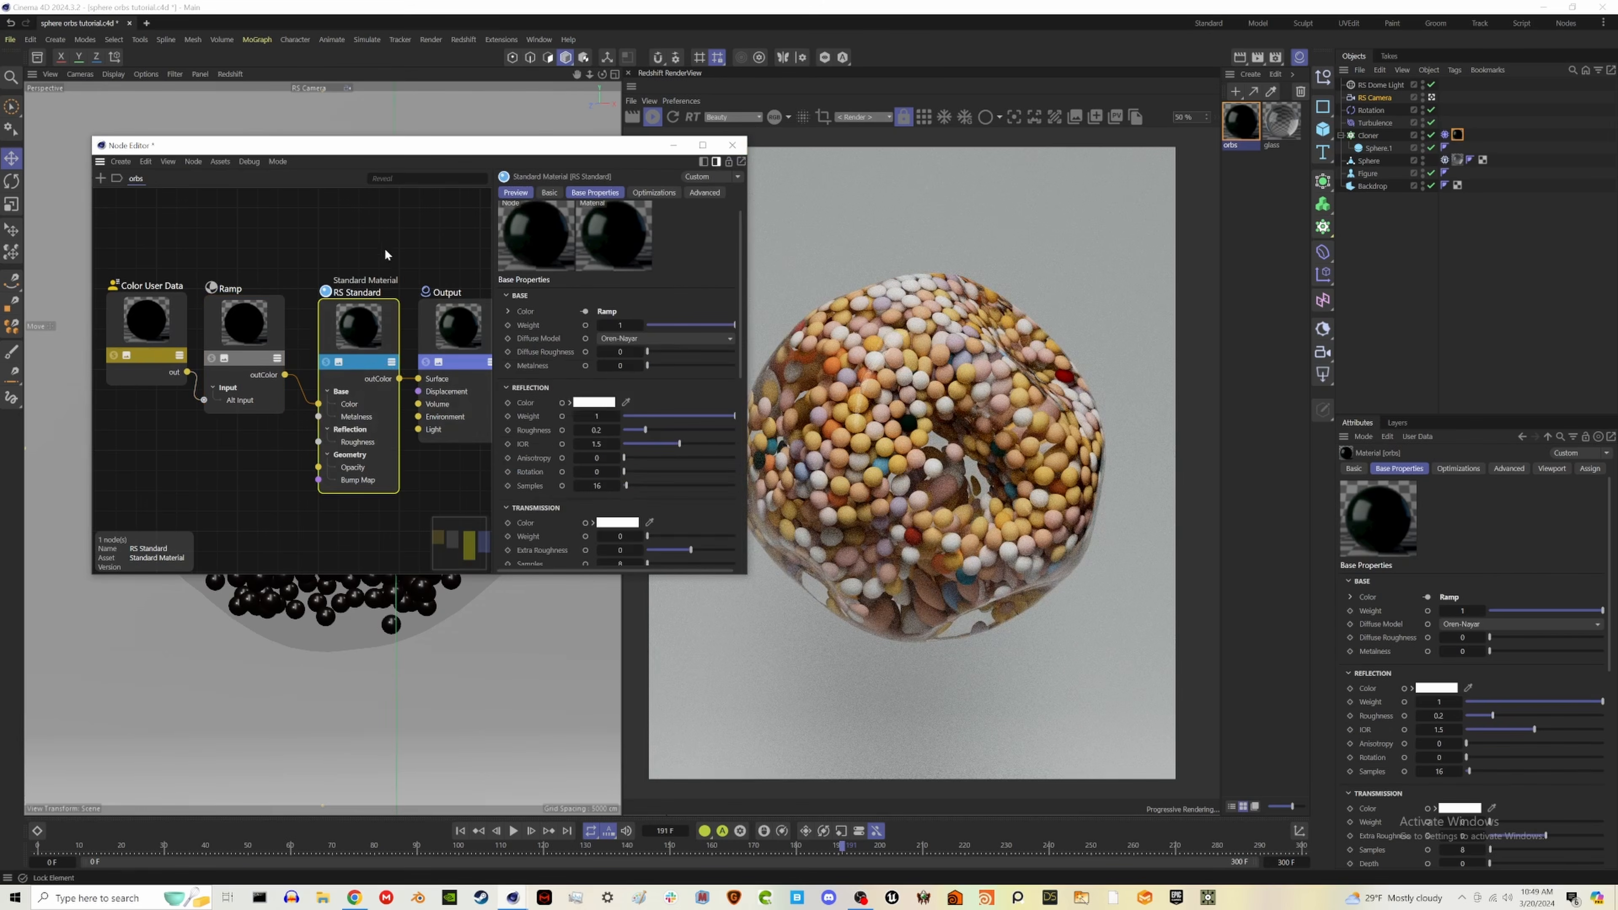
left_click(732, 144)
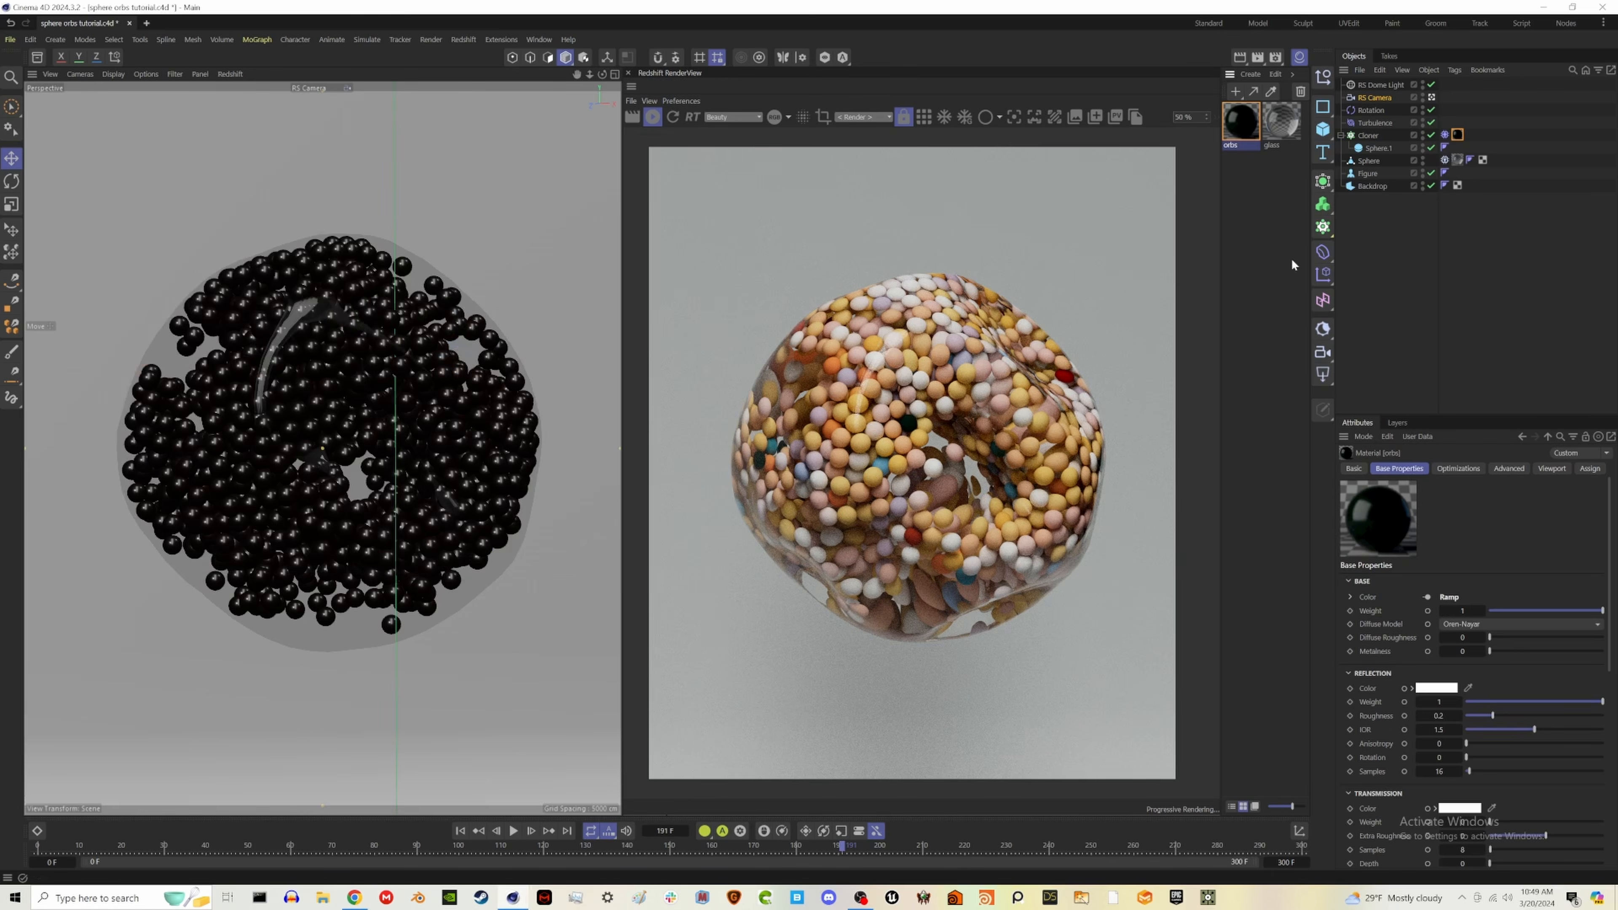
- Reopen the orbs node graph, connect the Ramp's output to the standard material's Subsurface Color, and close the graph
scroll(1487, 725, "down", 2)
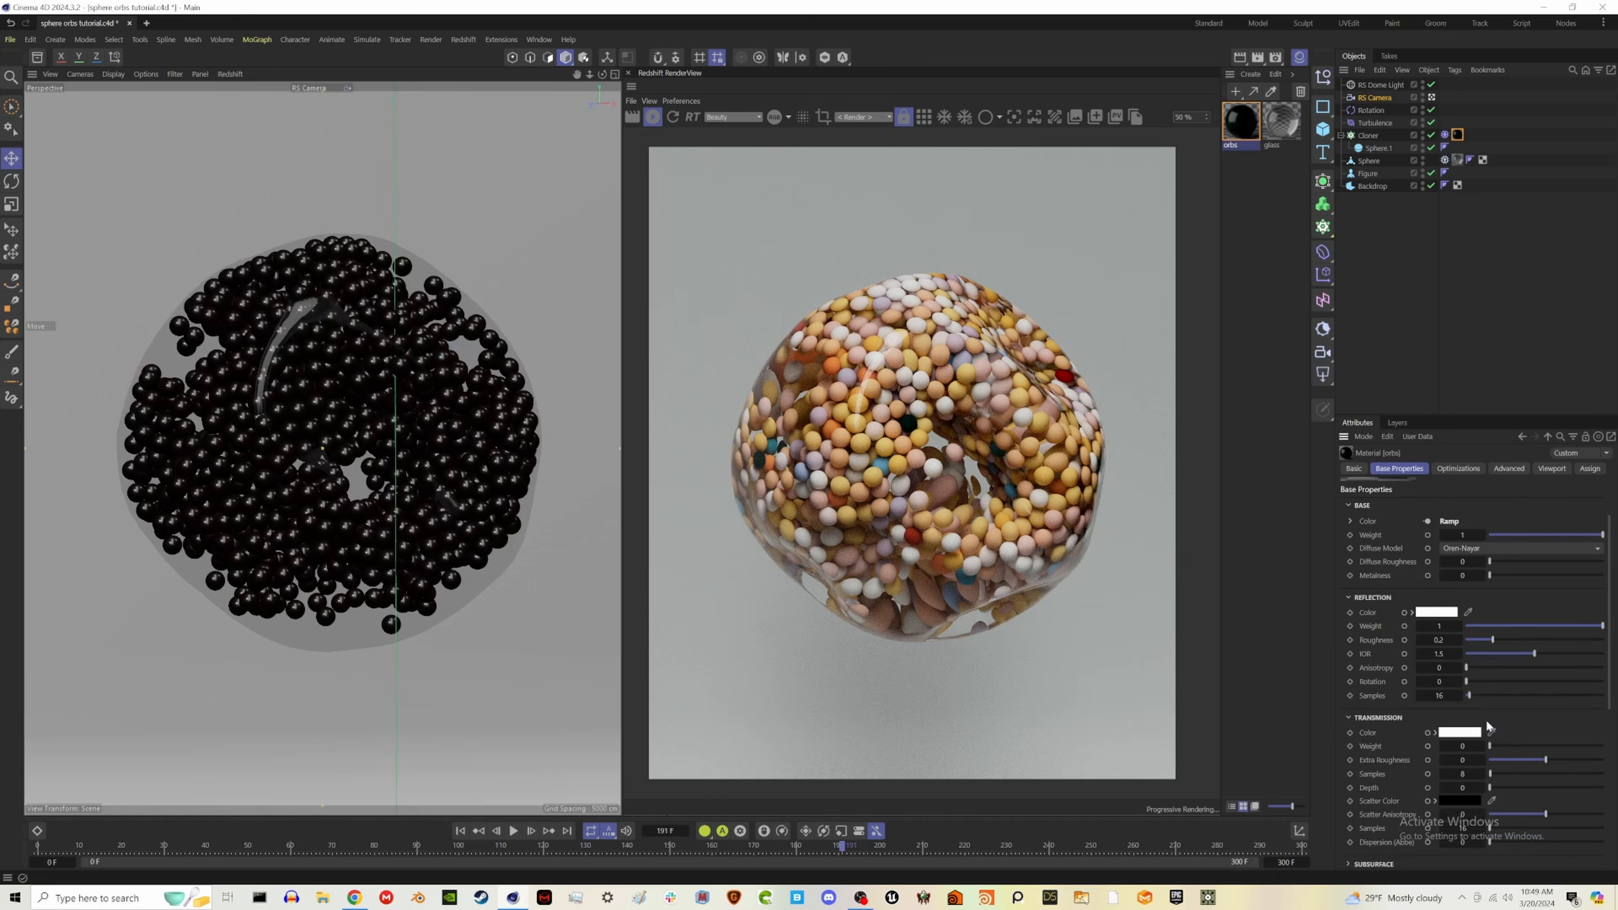
double_click(1241, 123)
left_click_drag(1238, 119, 373, 171)
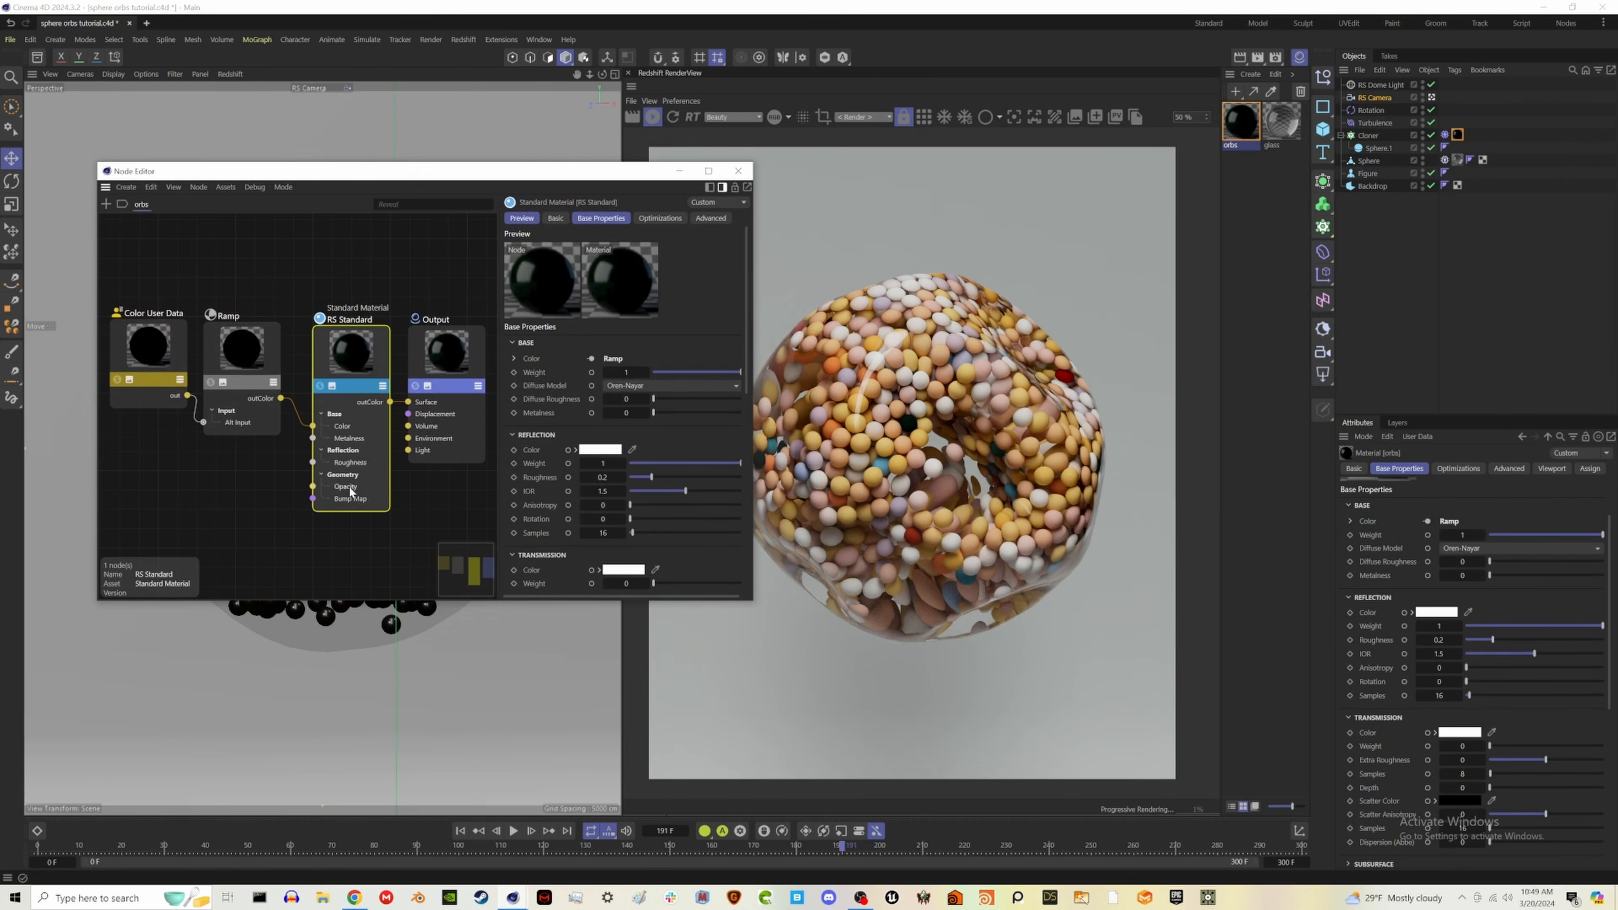
right_click(336, 359)
mouse_move(454, 420)
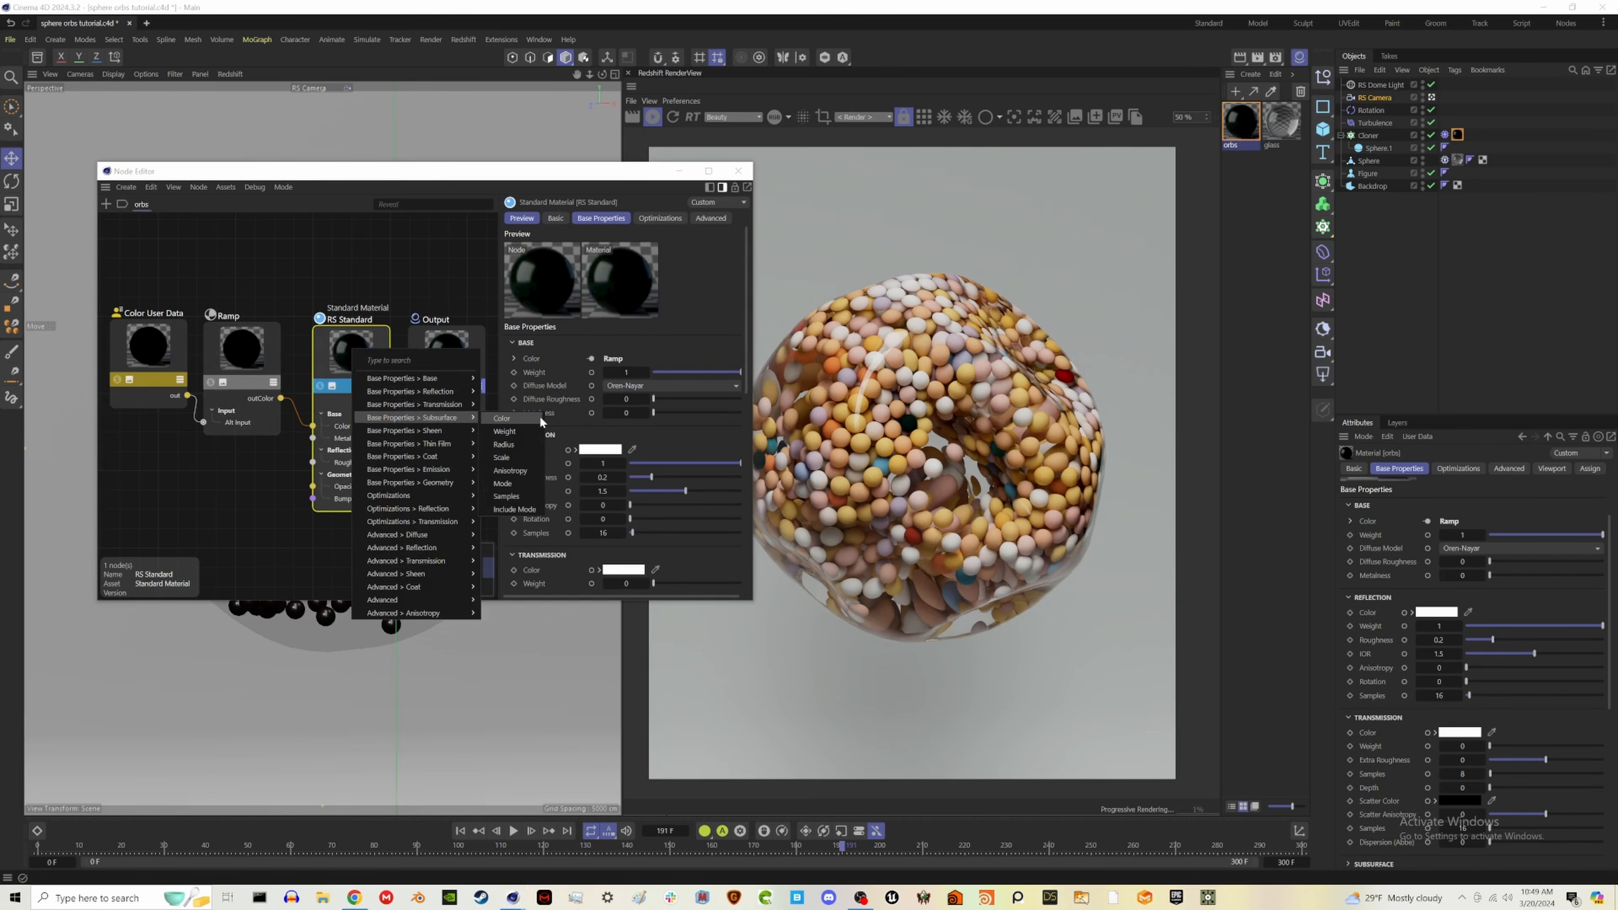
left_click(520, 415)
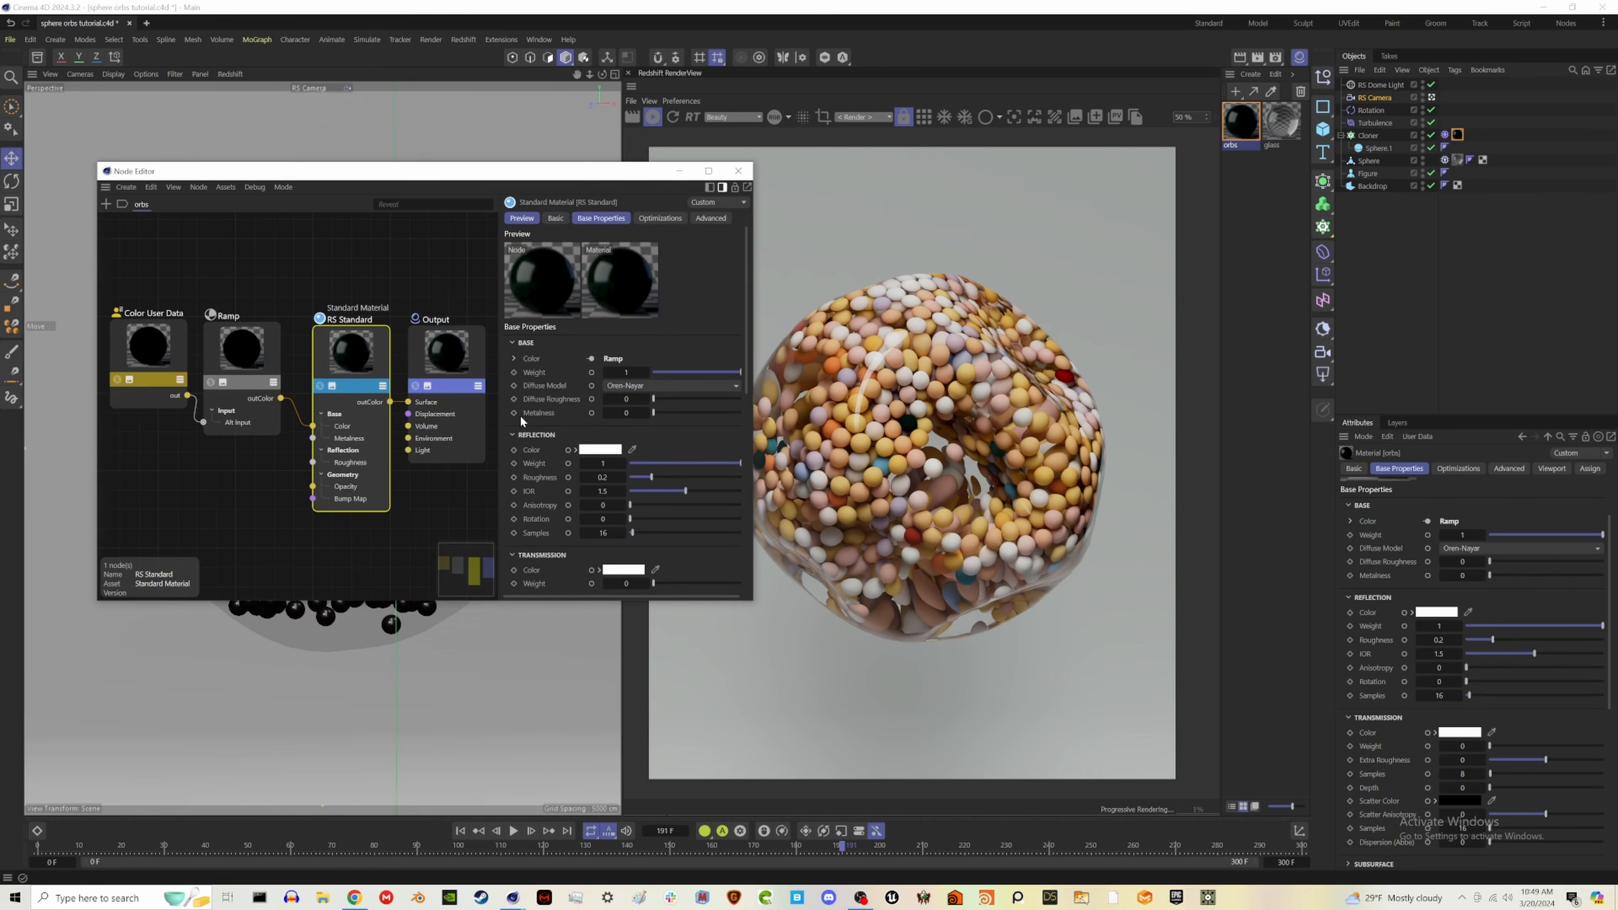
left_click(738, 170)
- Raise the orbs material's subsurface weight to 1
scroll(1389, 719, "down", 5)
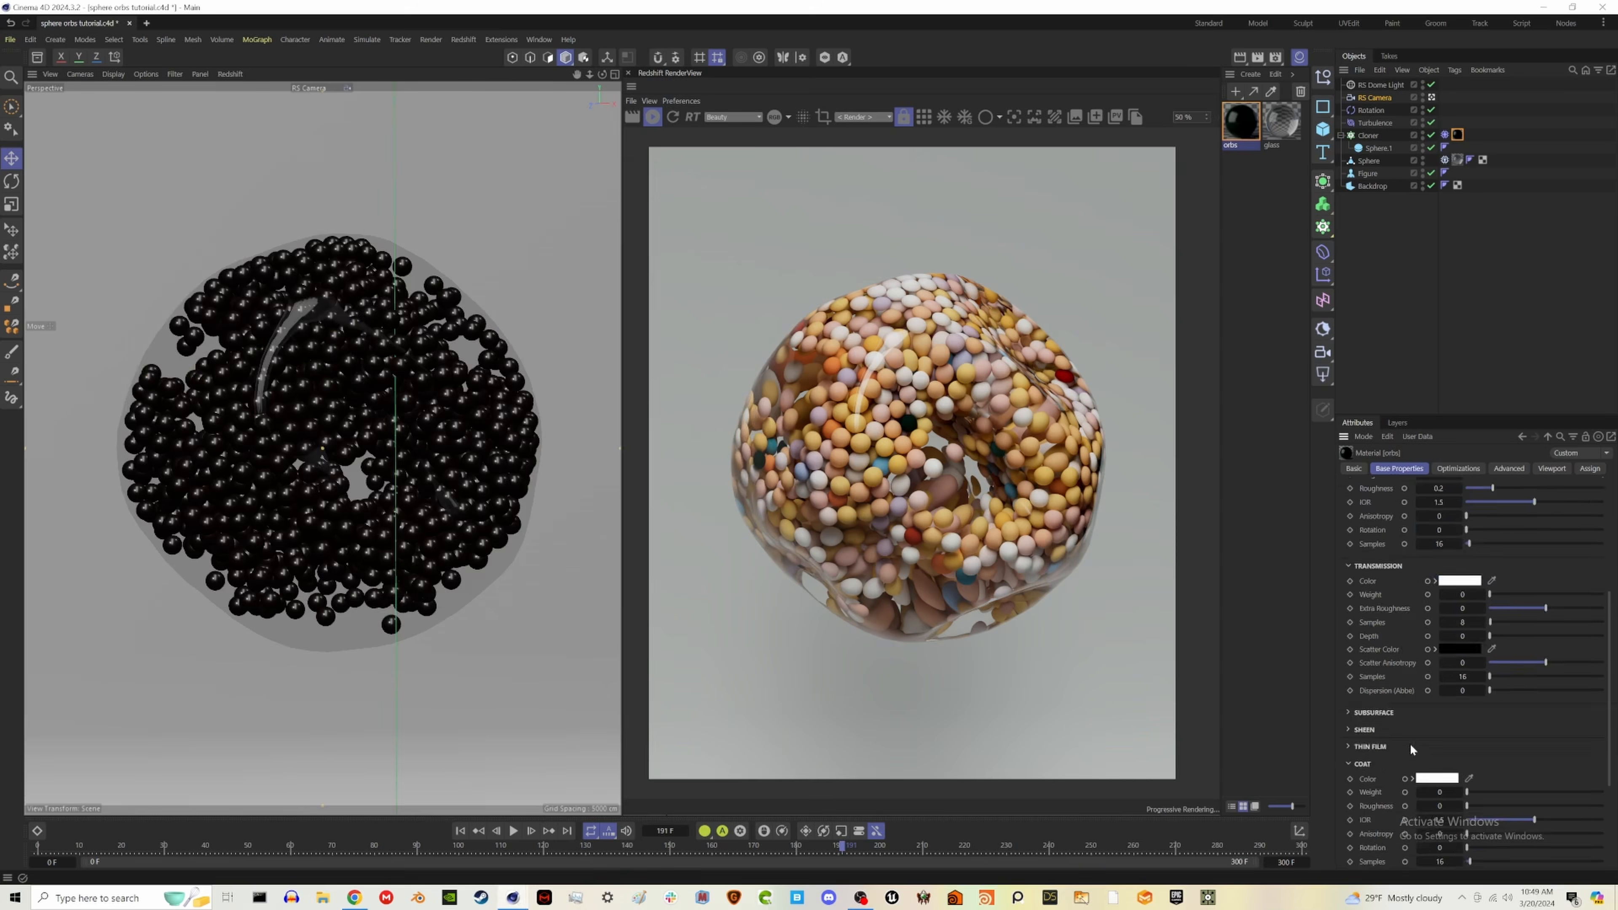
left_click(1370, 561)
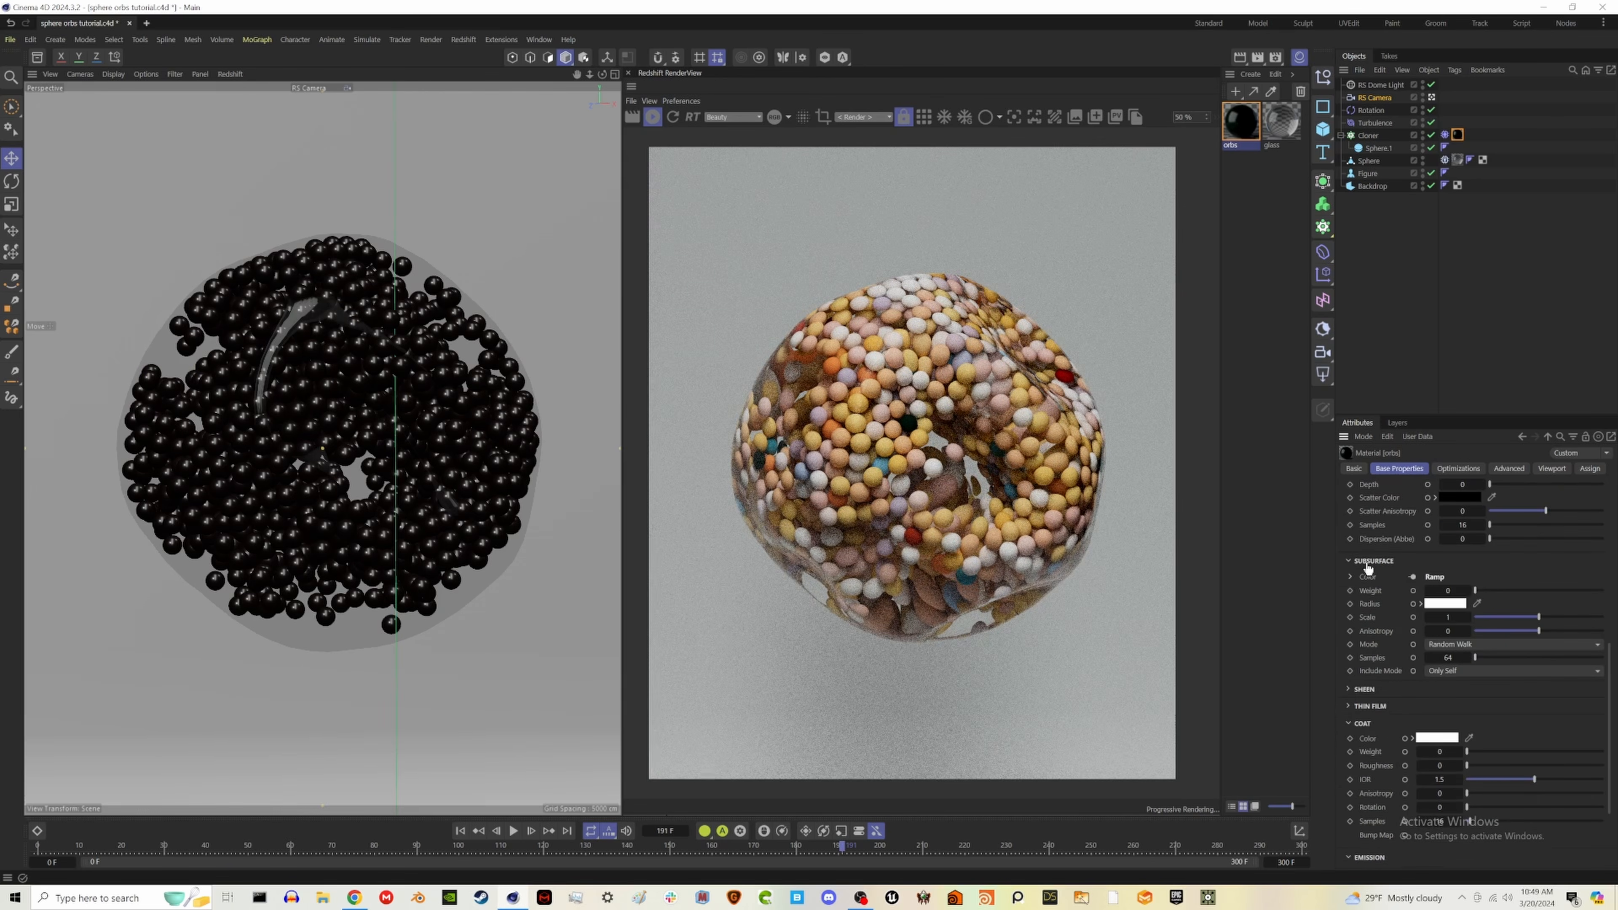
left_click_drag(1516, 591, 1602, 590)
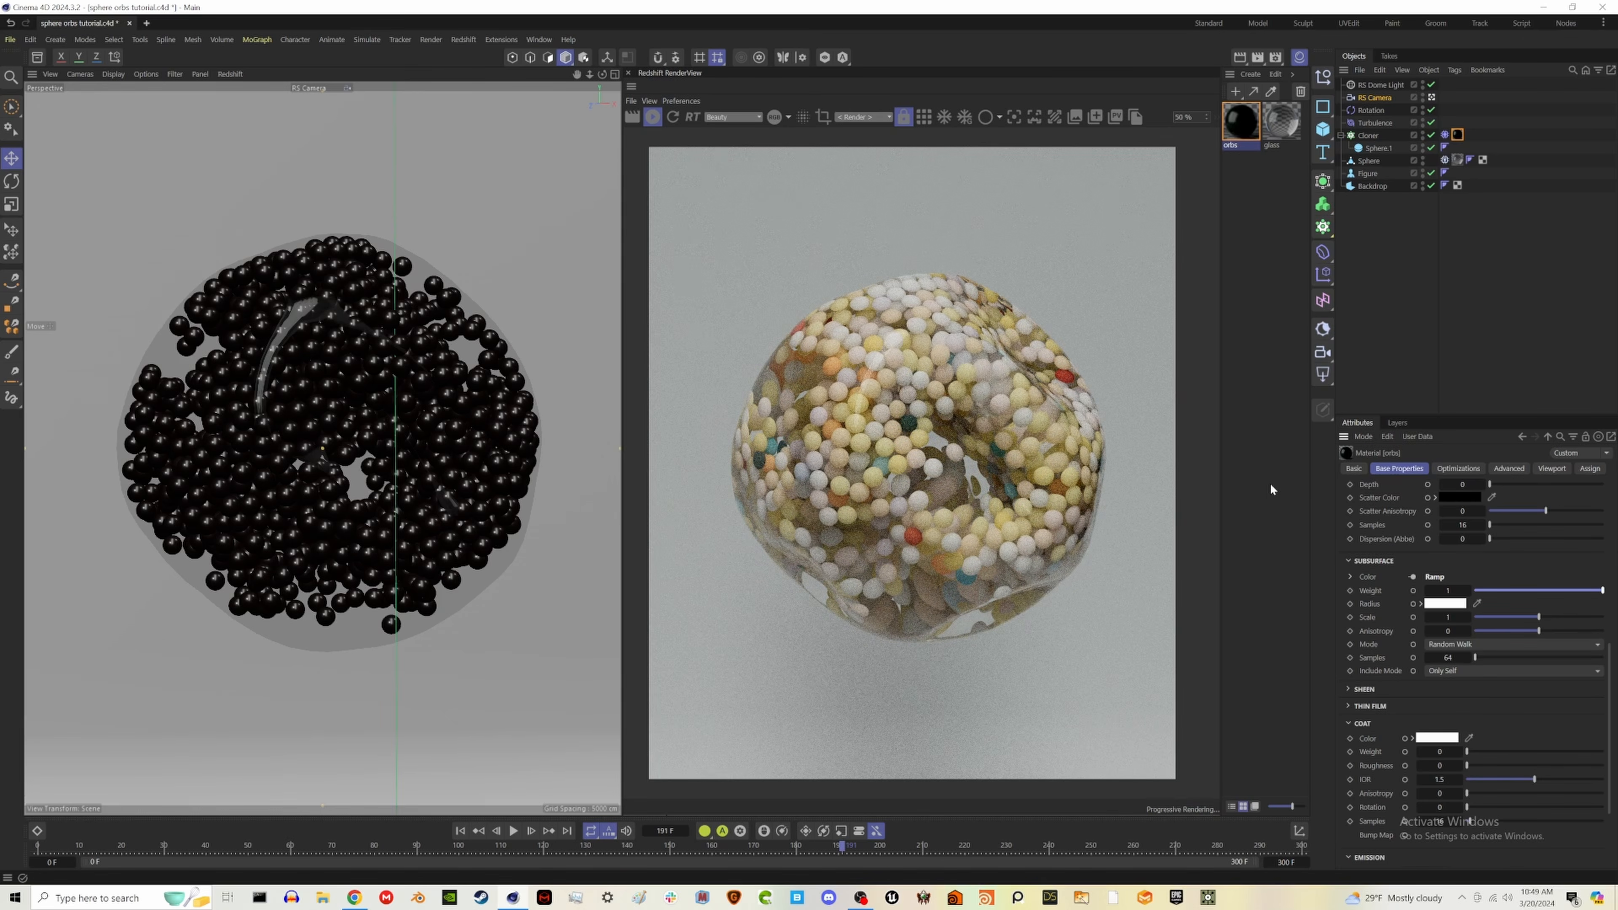
- Set the orbs material's reflection roughness to 0 and its coat weight to 1
scroll(1485, 640, "up", 5)
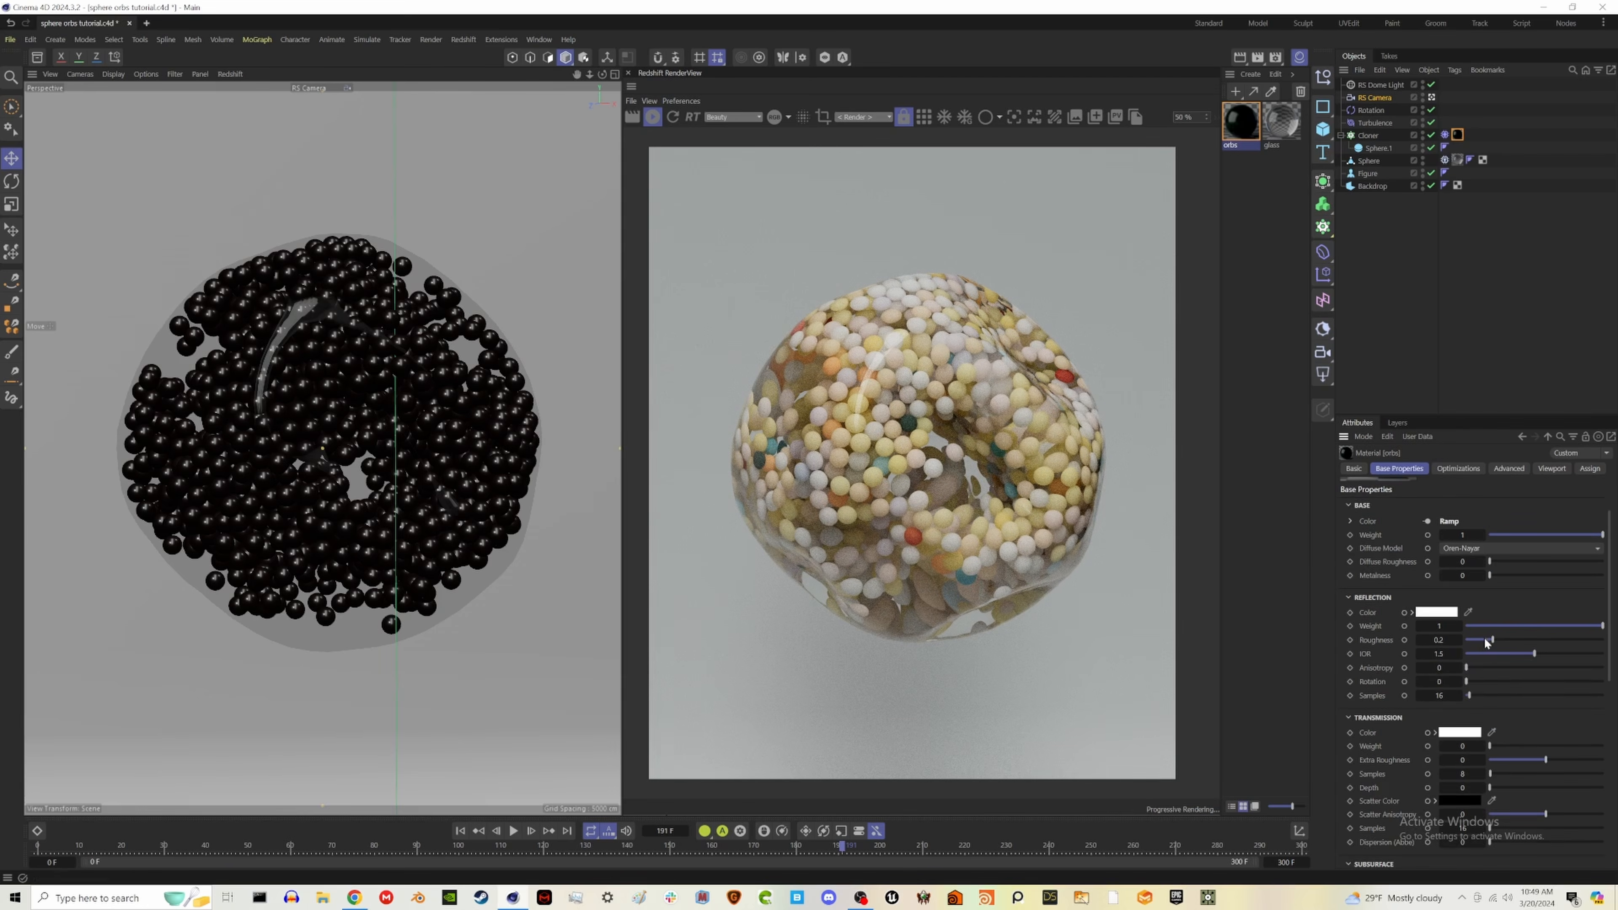
left_click_drag(1483, 639, 1459, 637)
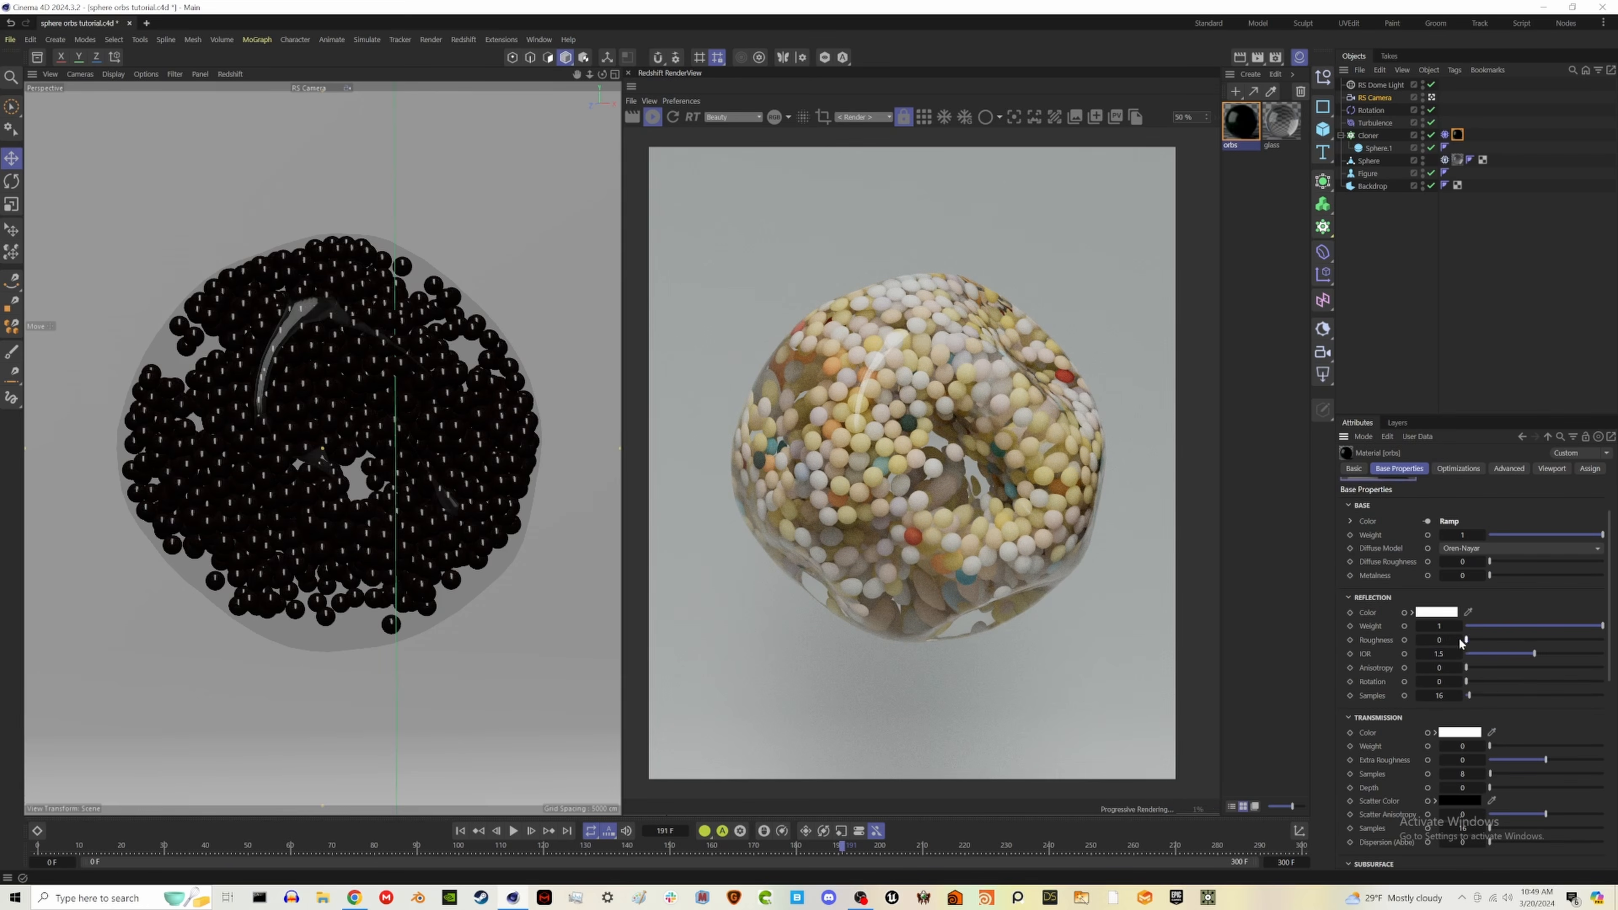
scroll(1465, 733, "down", 4)
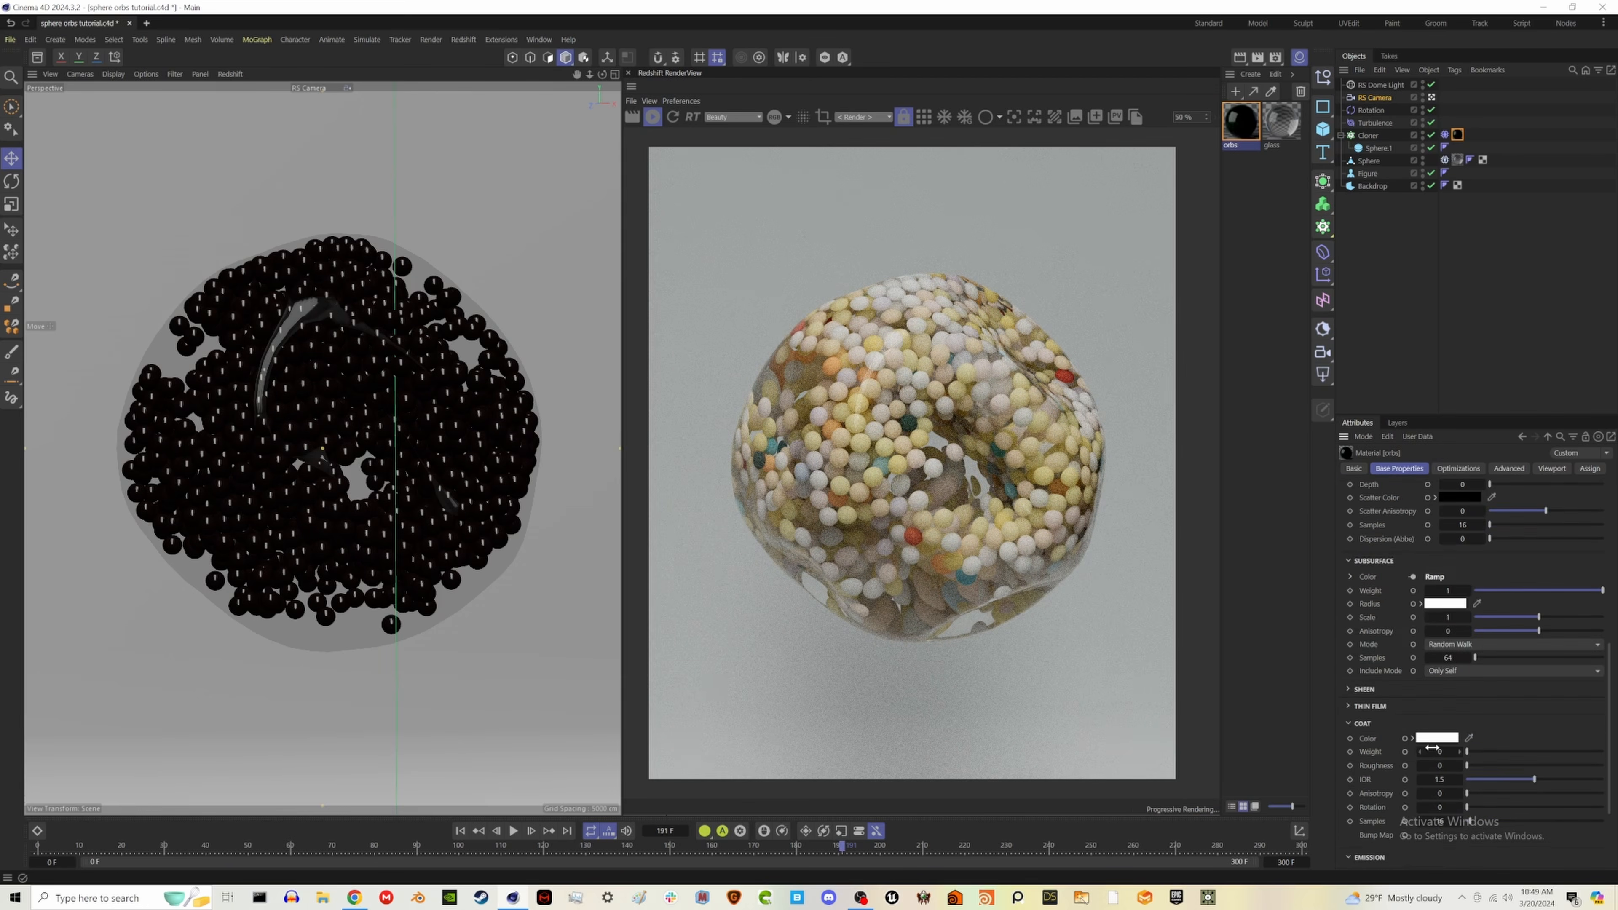
left_click_drag(1474, 752, 1602, 752)
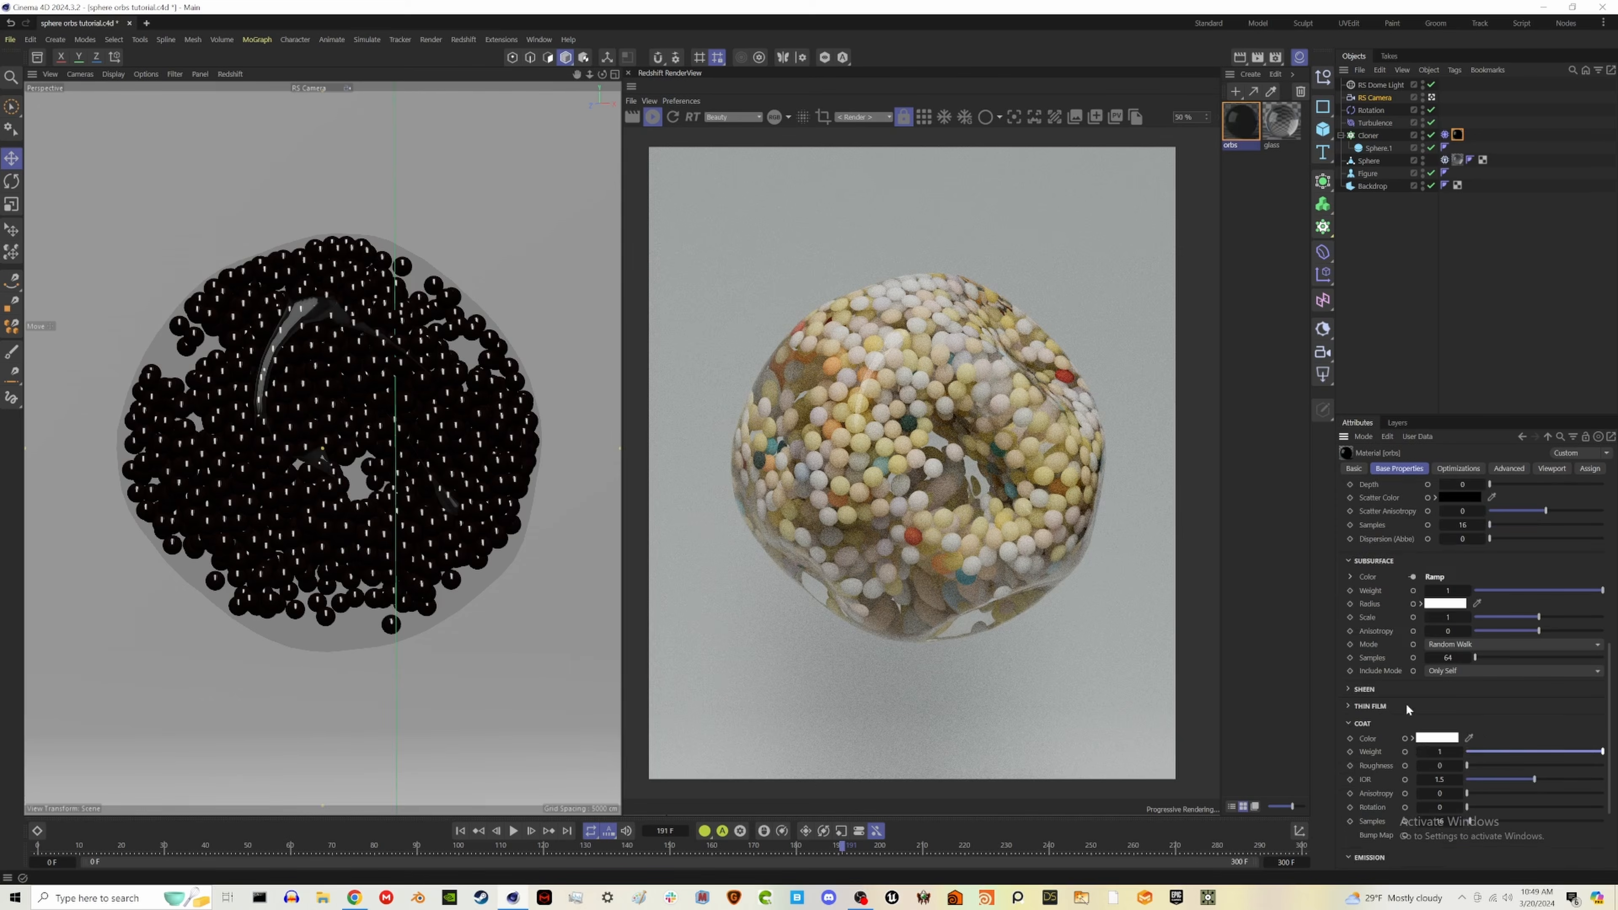
left_click(1407, 690)
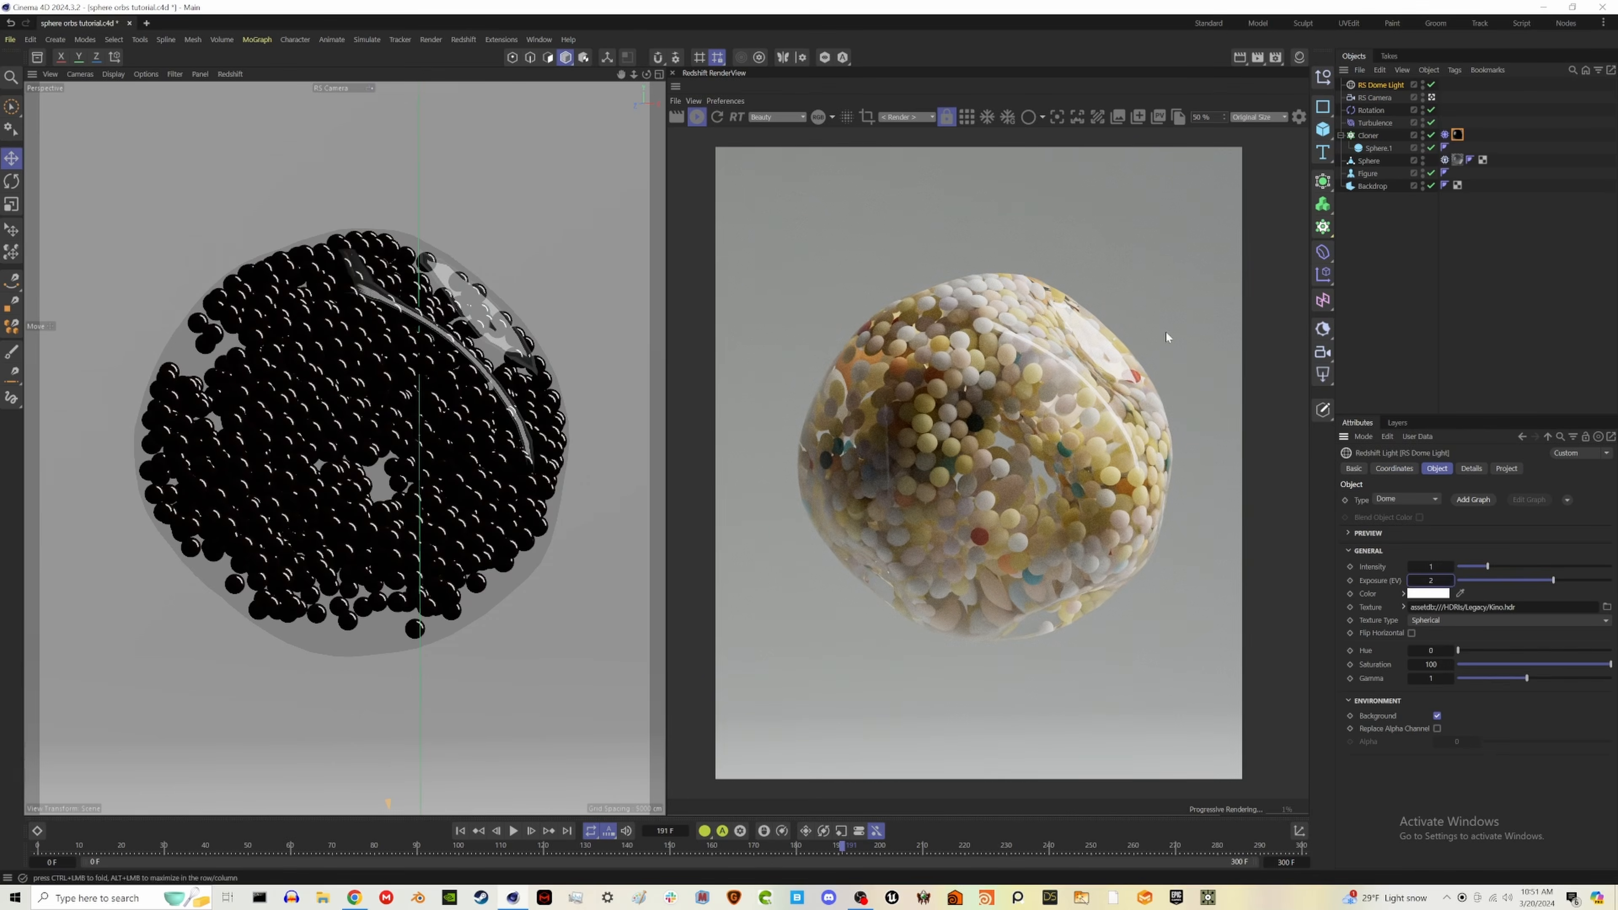
- Fine-tune the orbs material with a transmission weight of 0.179 and a coat IOR of 1.329
left_click(1433, 97)
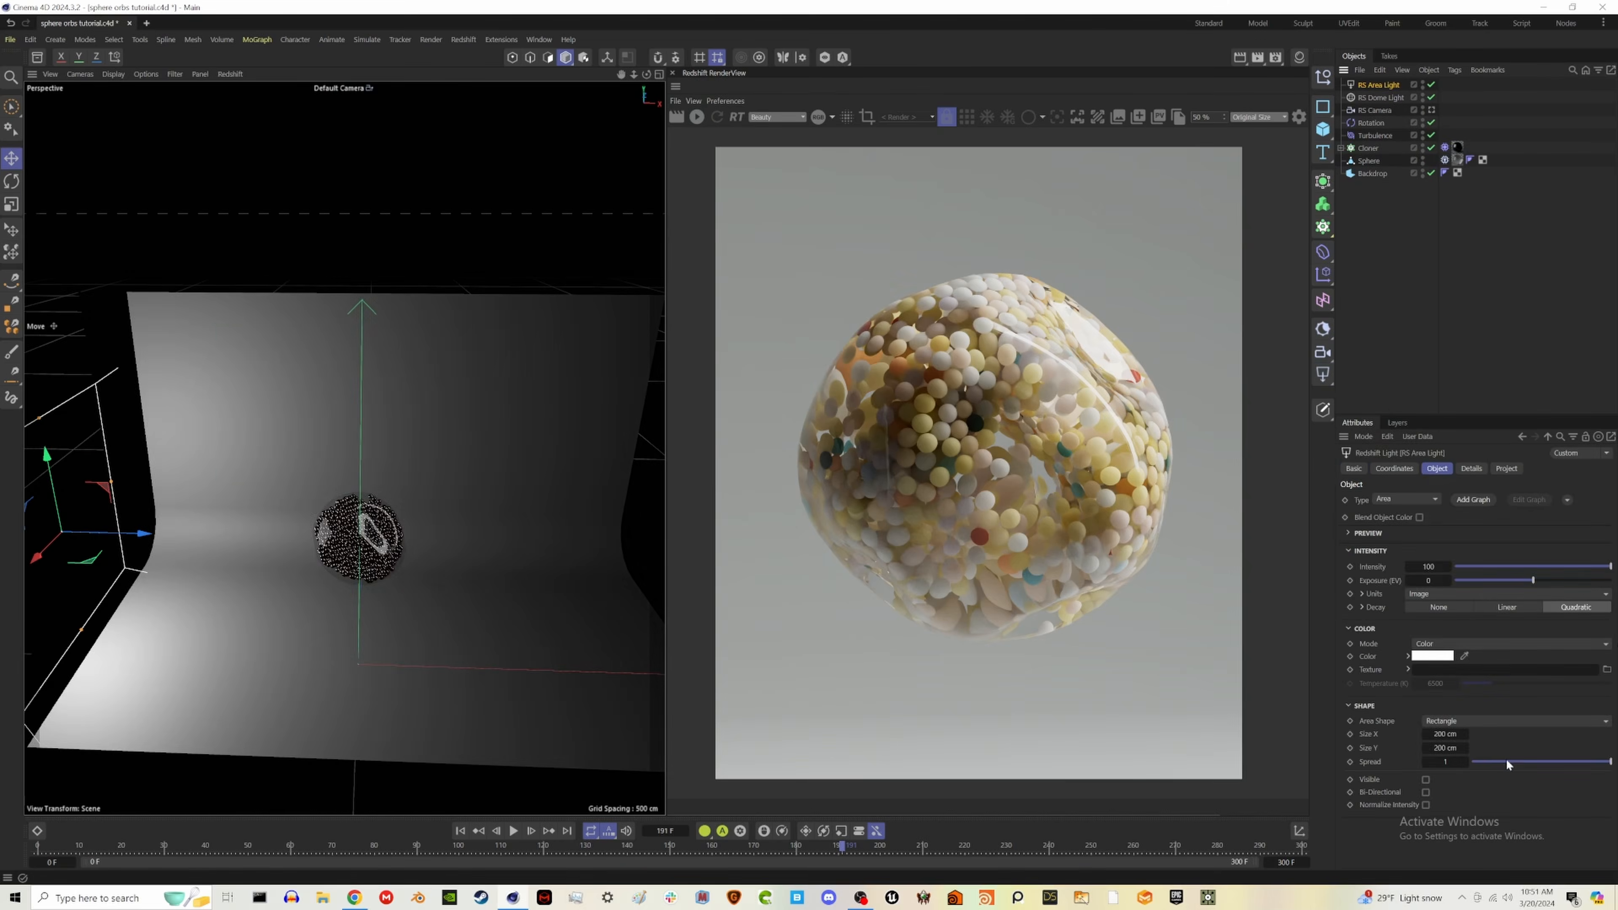
left_click_drag(1510, 759, 1480, 764)
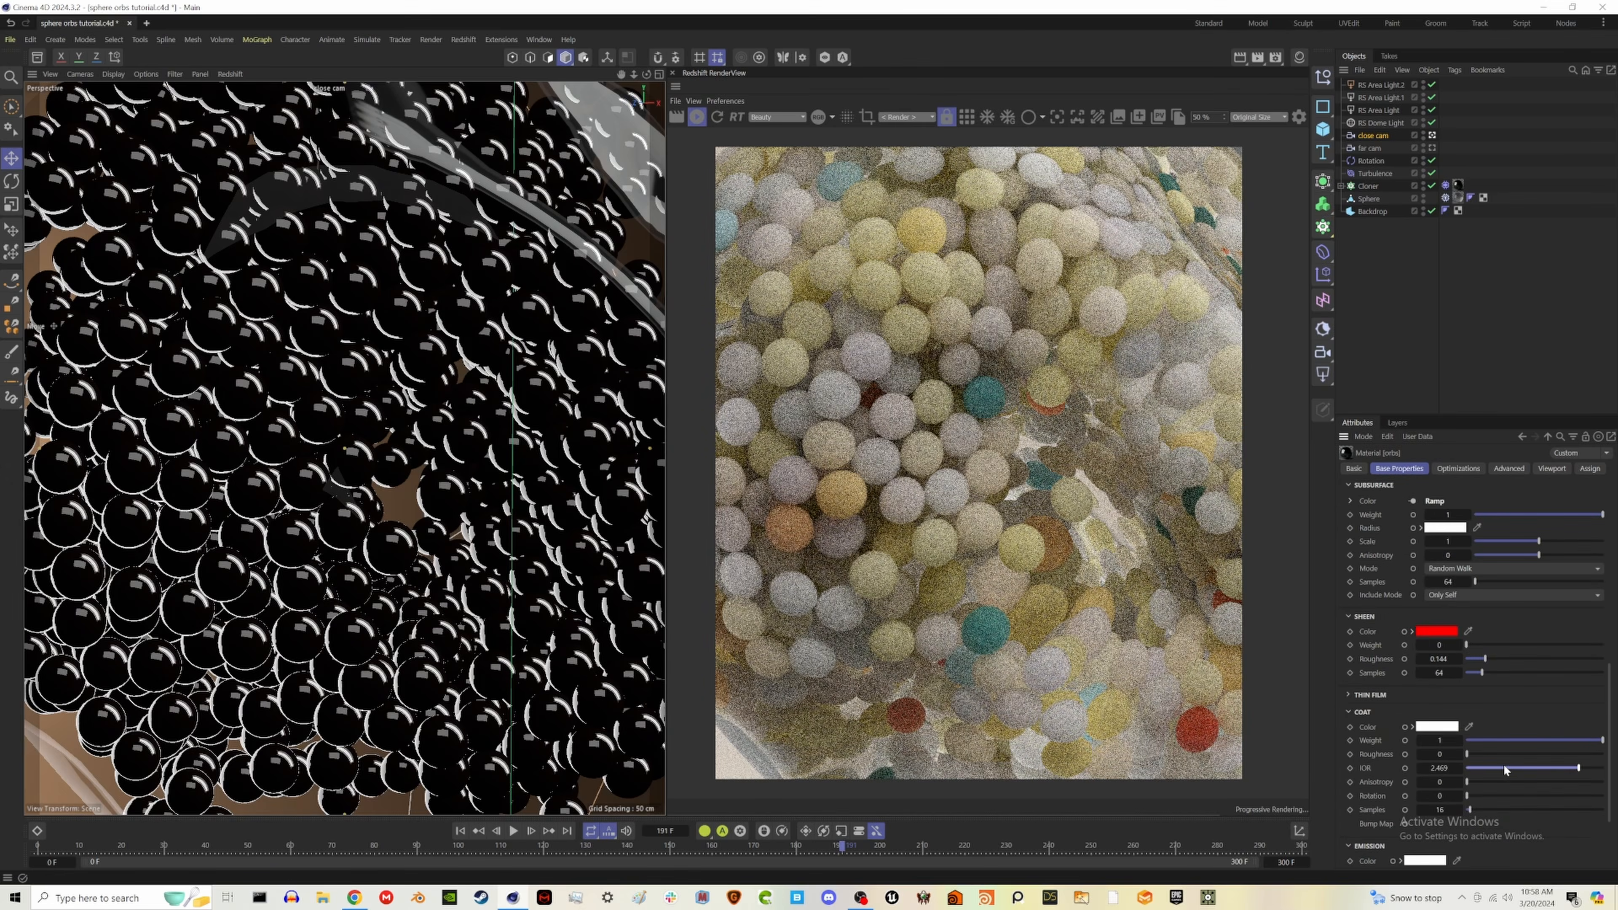
mouse_move(1503, 764)
left_mouse_down()
mouse_move(1570, 763)
mouse_move(1514, 770)
mouse_move(1528, 768)
left_mouse_up()
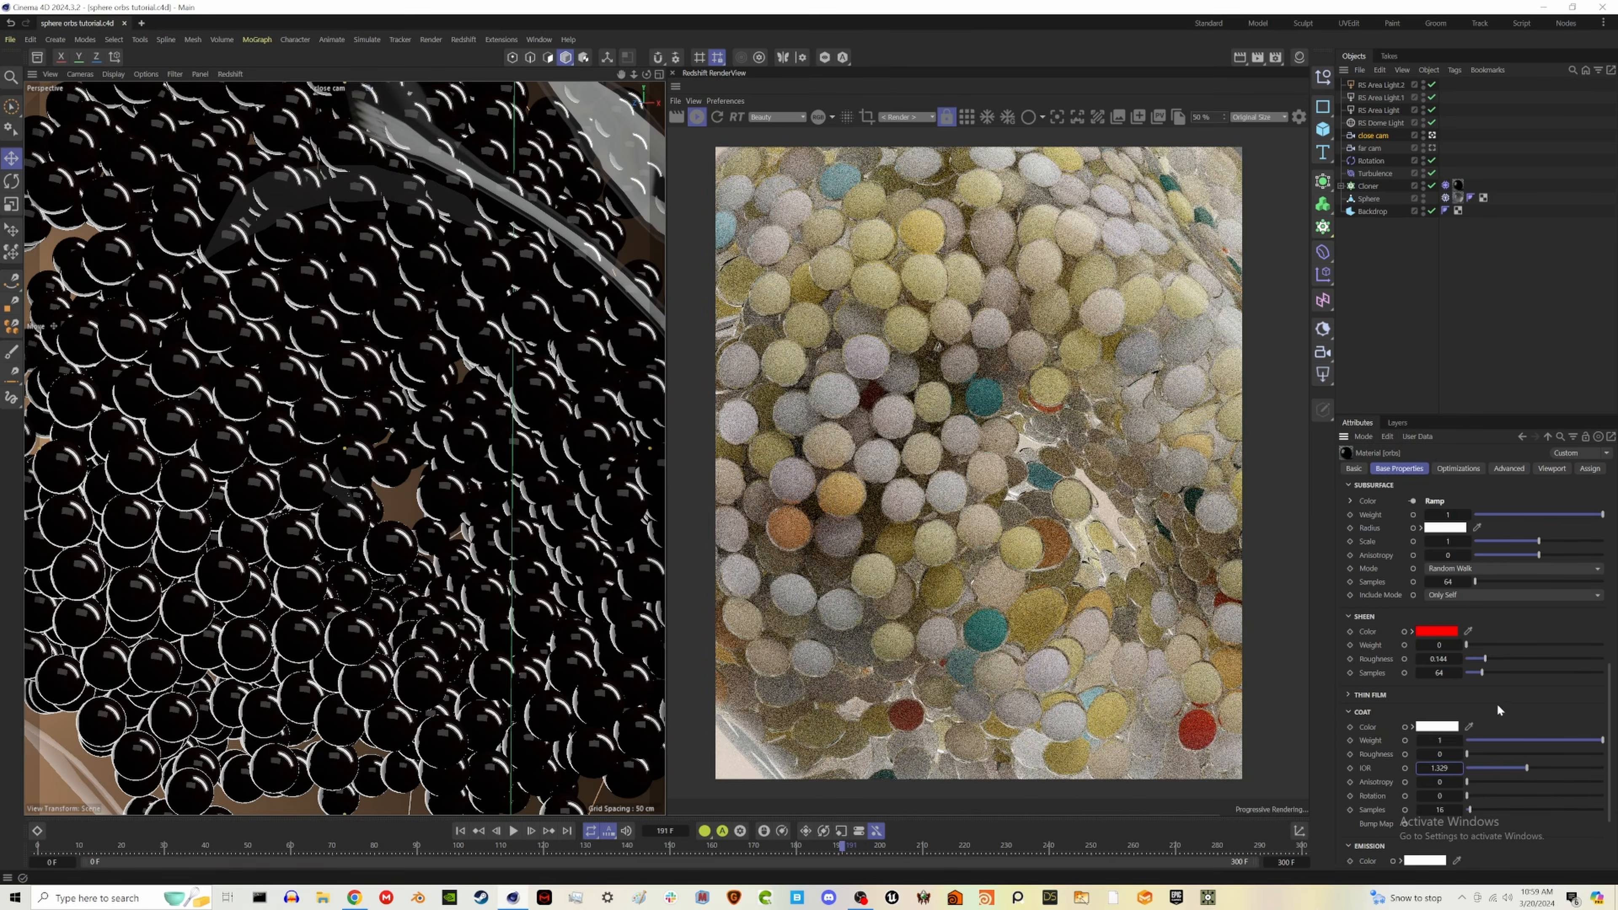
left_click_drag(1538, 555, 1524, 554)
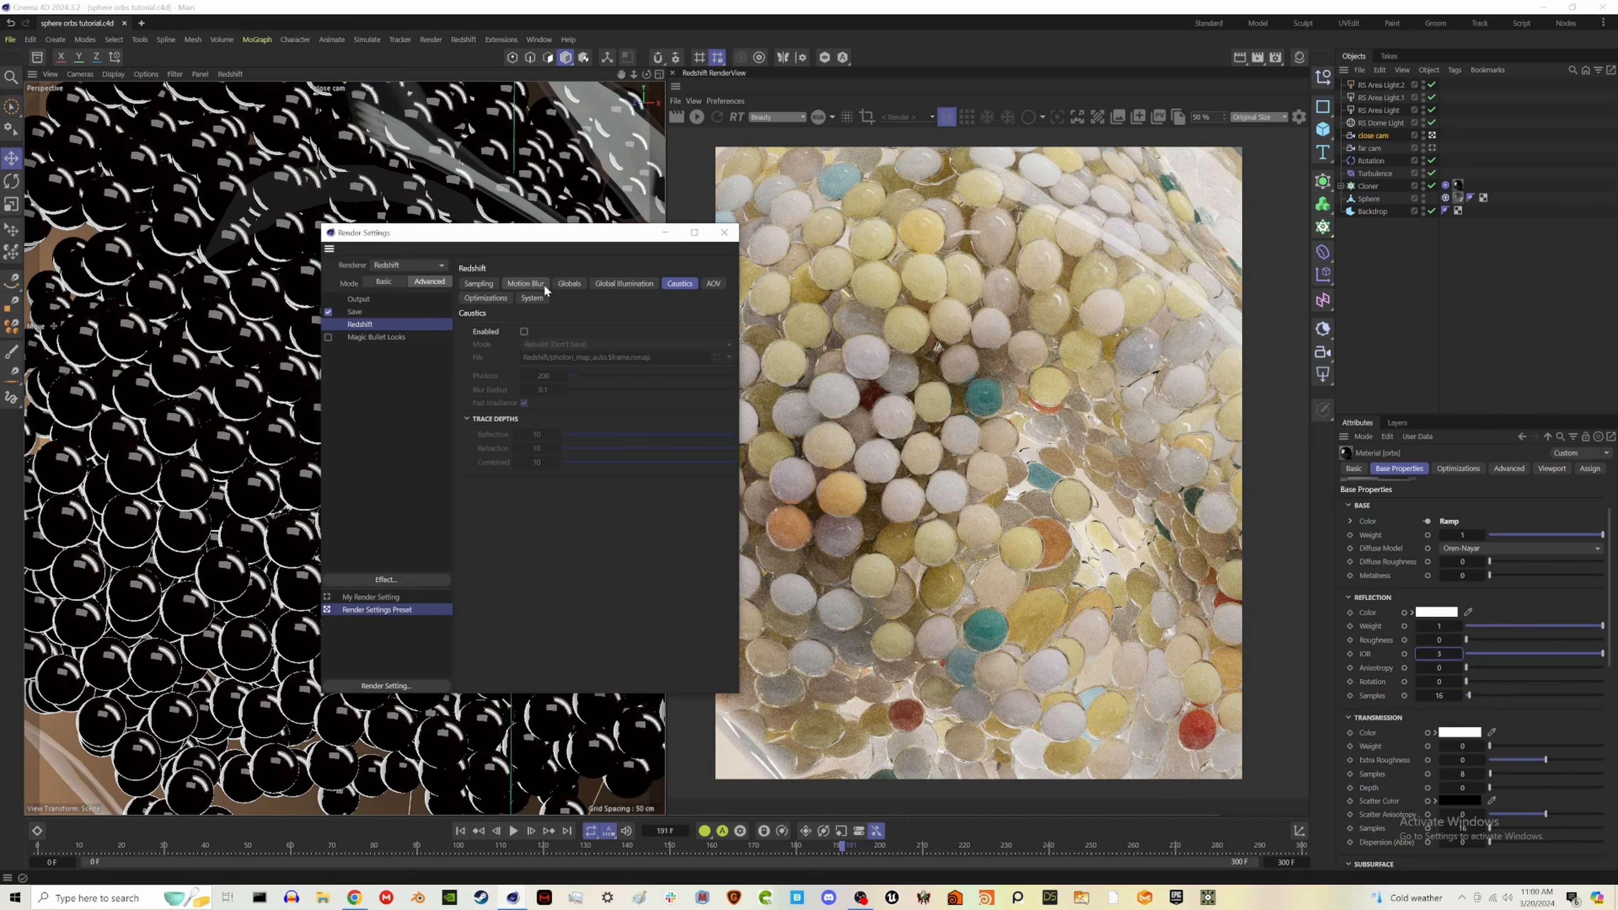
- Enable motion blur and deformation blur in the Redshift render settings, with 3 deformation steps and a shutter time of 20
left_click(544, 285)
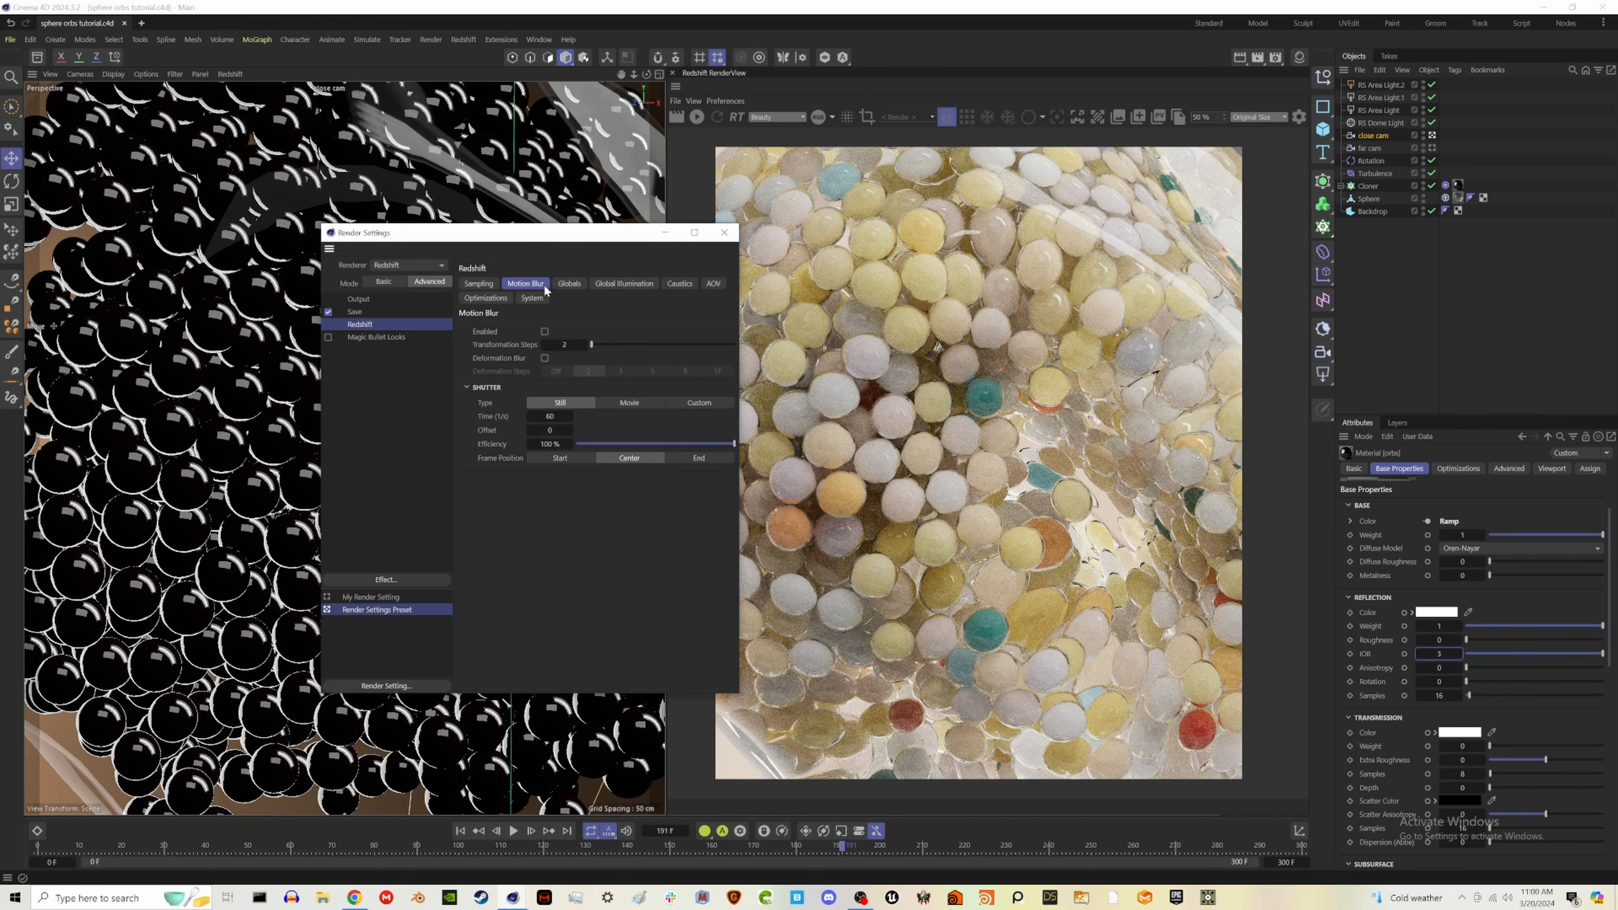
left_click(545, 332)
left_click(545, 358)
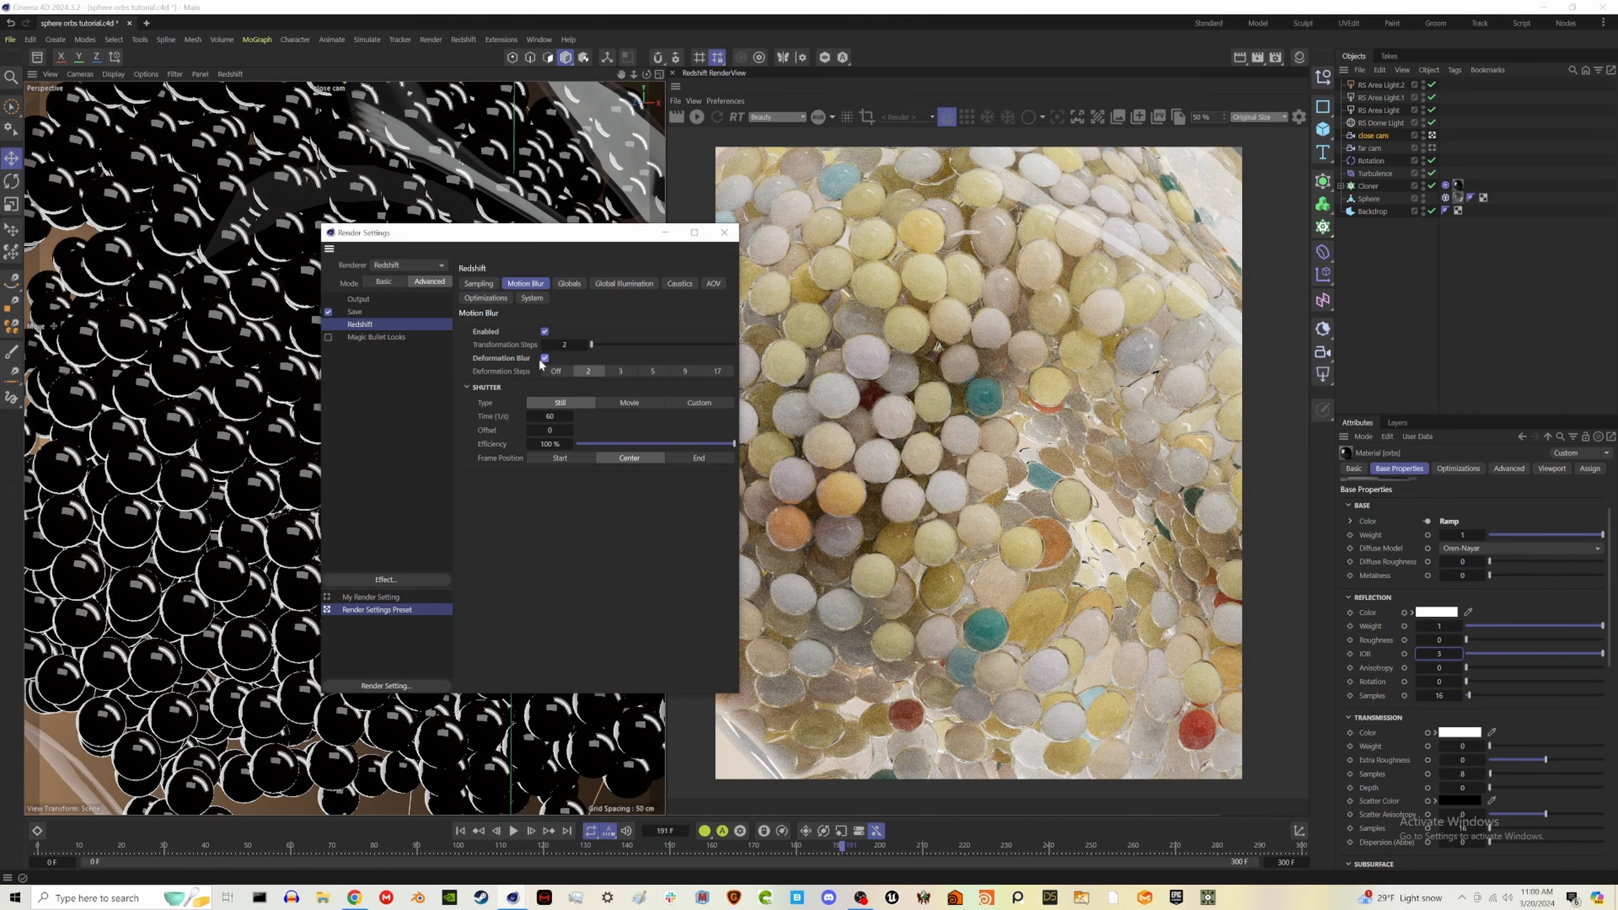
left_click(555, 417)
type("20")
left_click(623, 372)
left_click(724, 233)
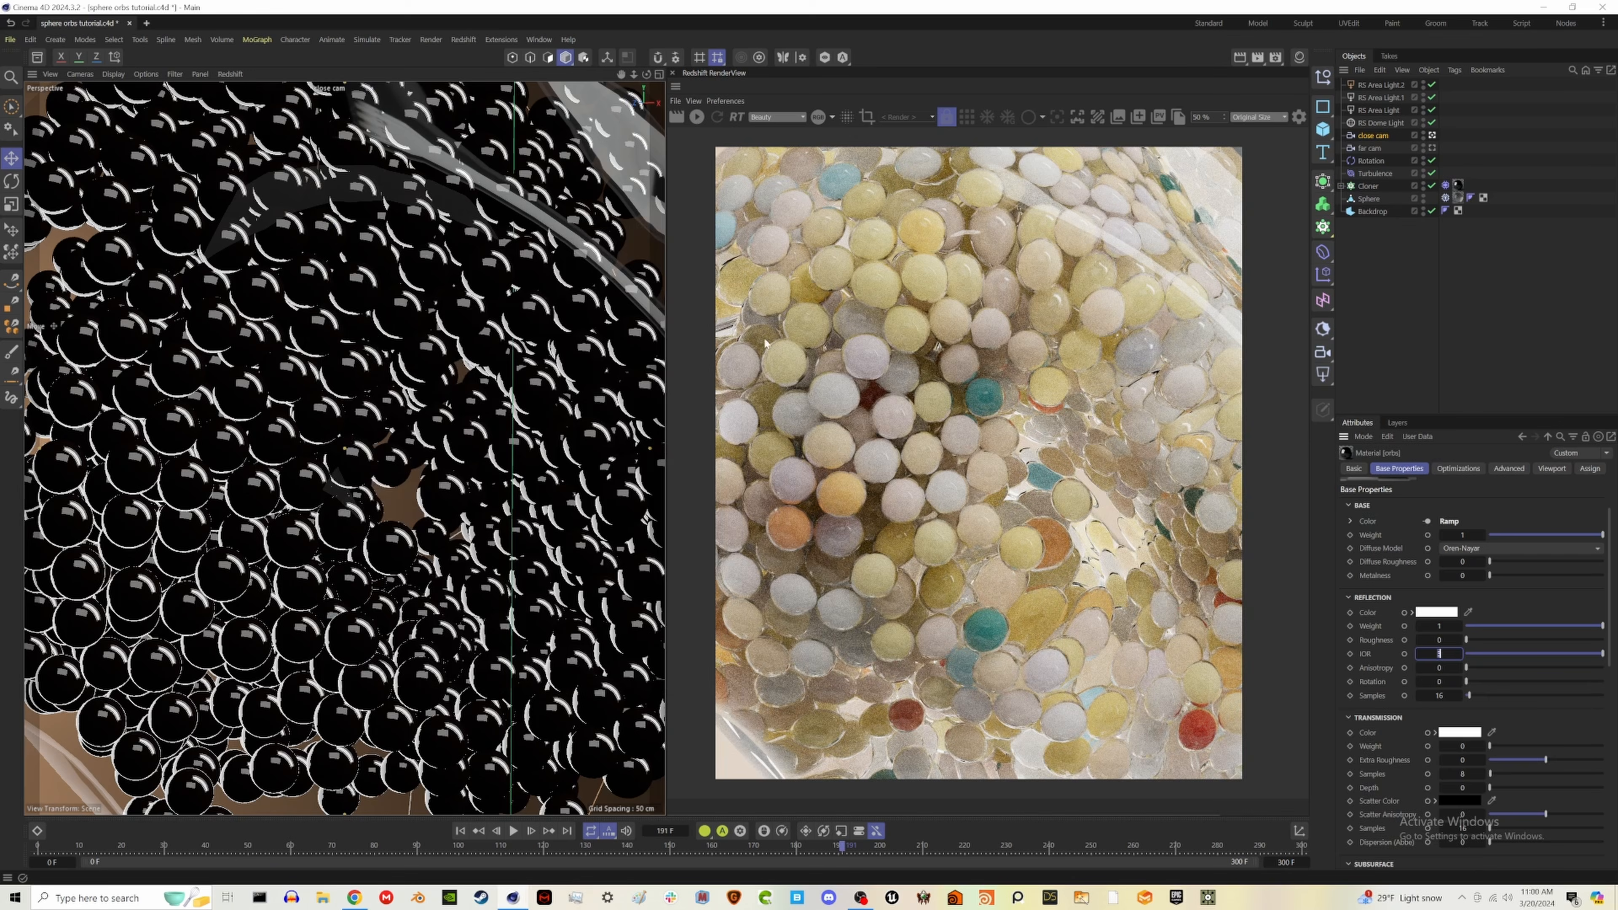